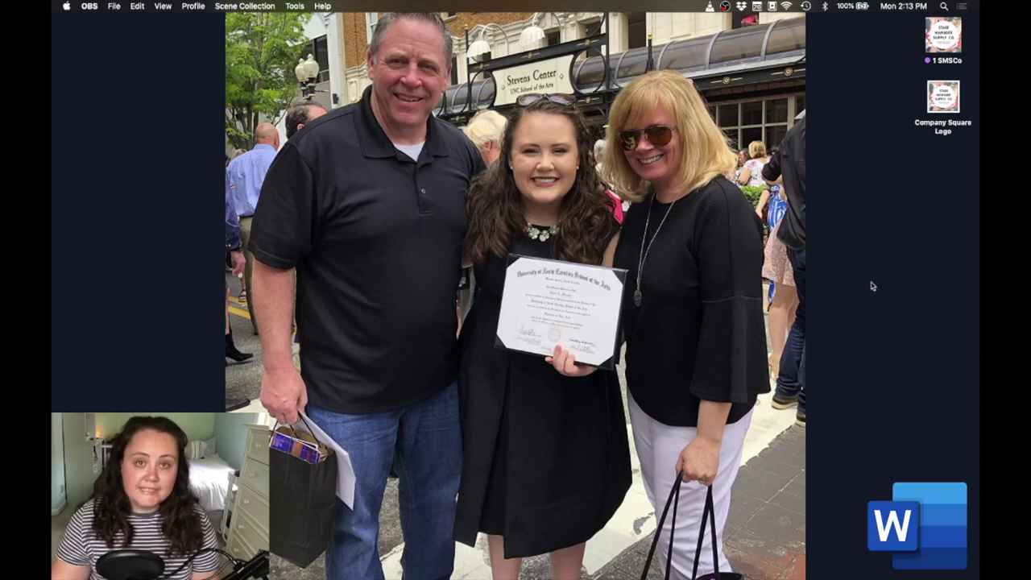
Step: Switch to Word, start saving the blank document, and create a folder named Templates inside the desktop folder 1 SMSCo
mouse_move(475, 564)
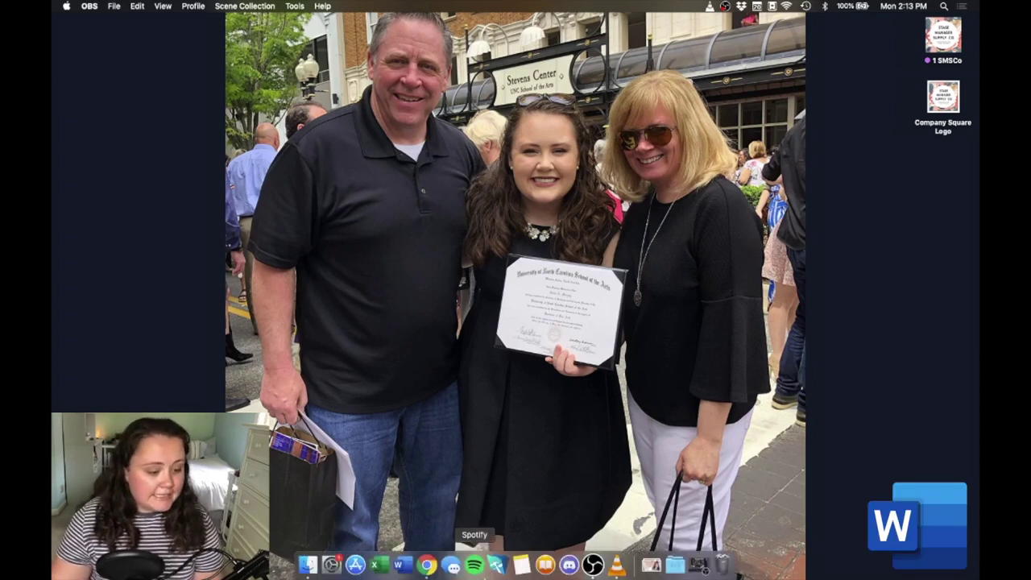
click(406, 568)
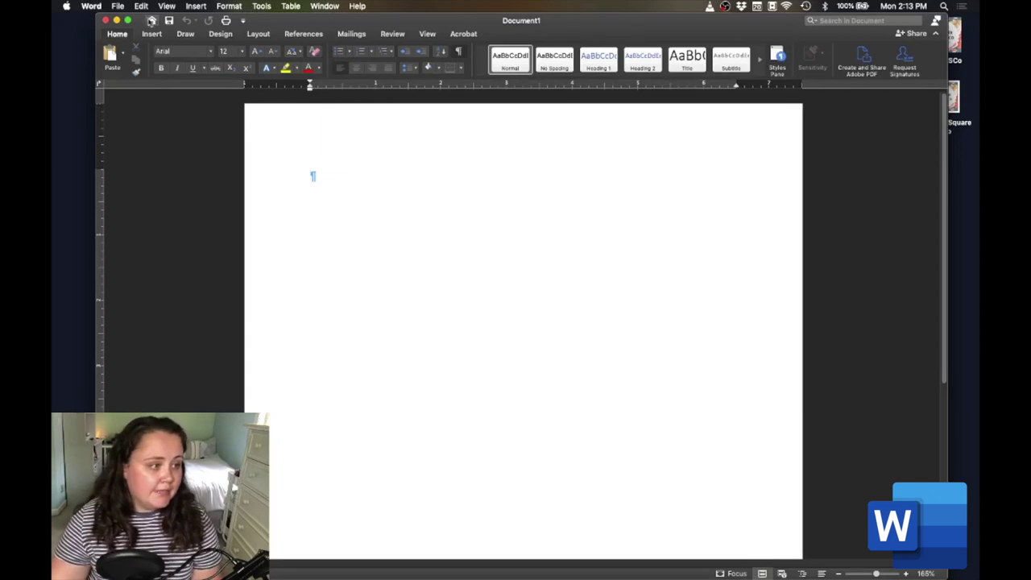
click(121, 7)
click(144, 90)
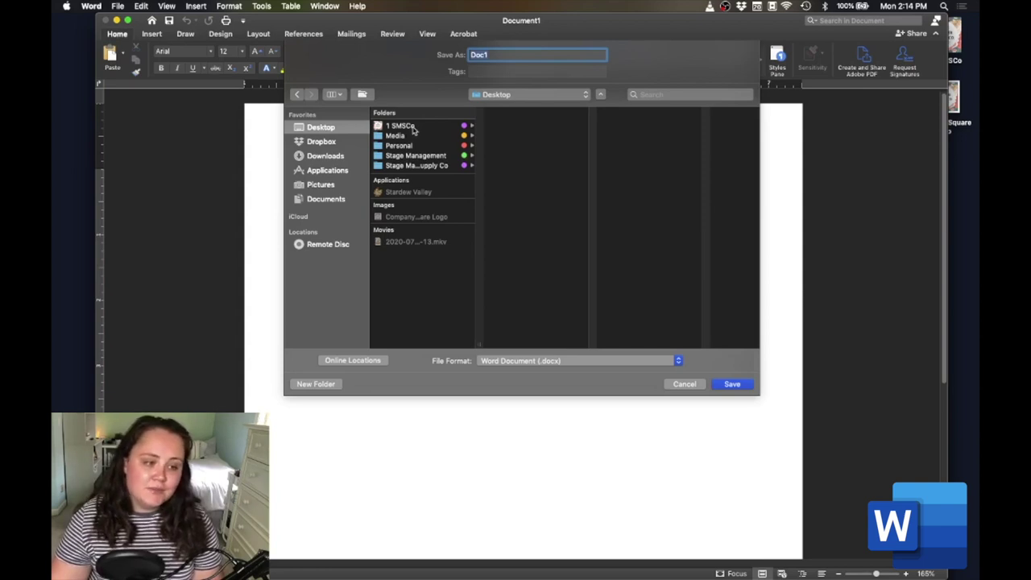
click(403, 125)
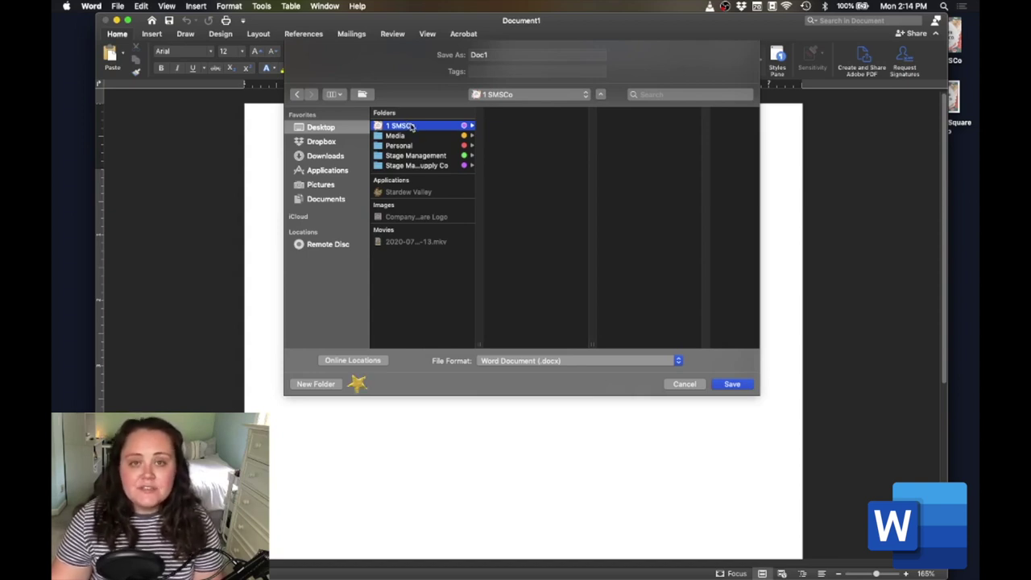
click(314, 384)
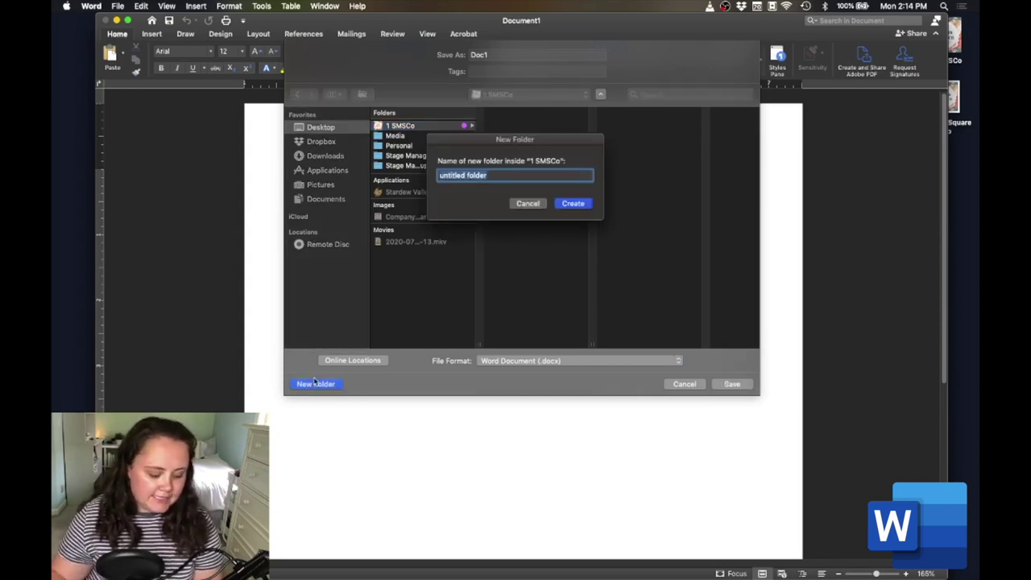
text(Templates)
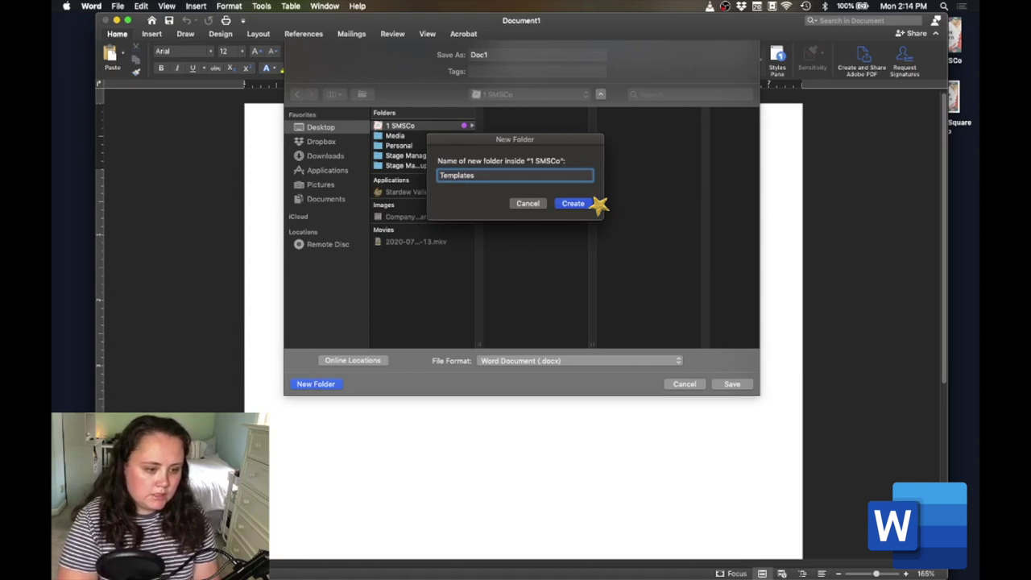
key(Return)
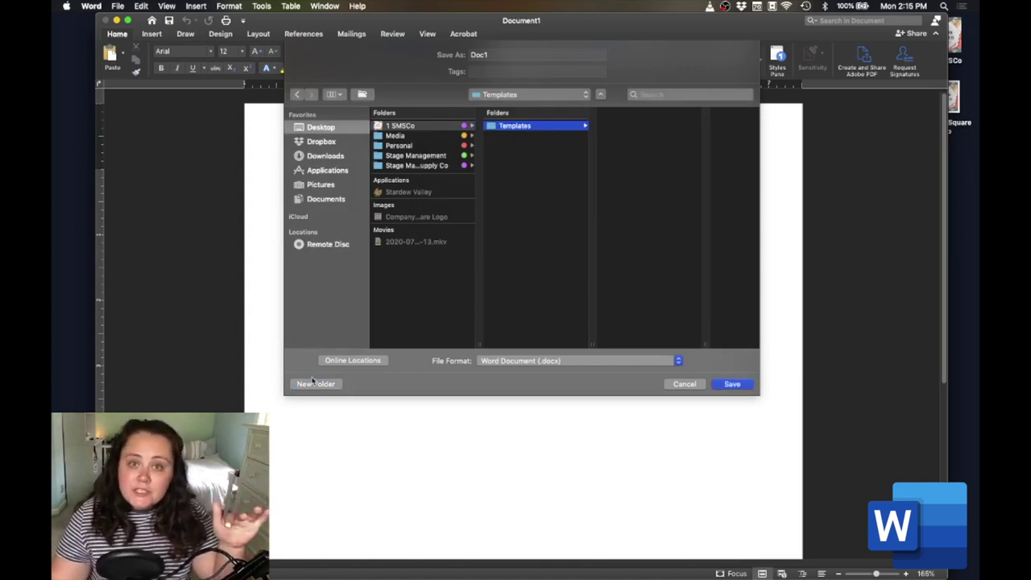
Step: Save the document as SMSCo Word Template in the Templates folder
key(Tab)
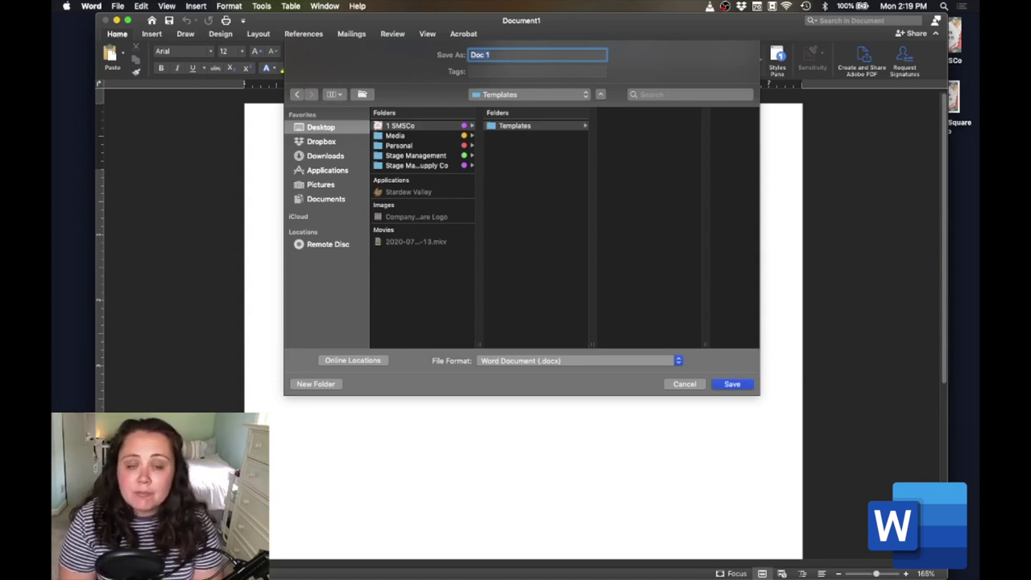
text(SMSCo)
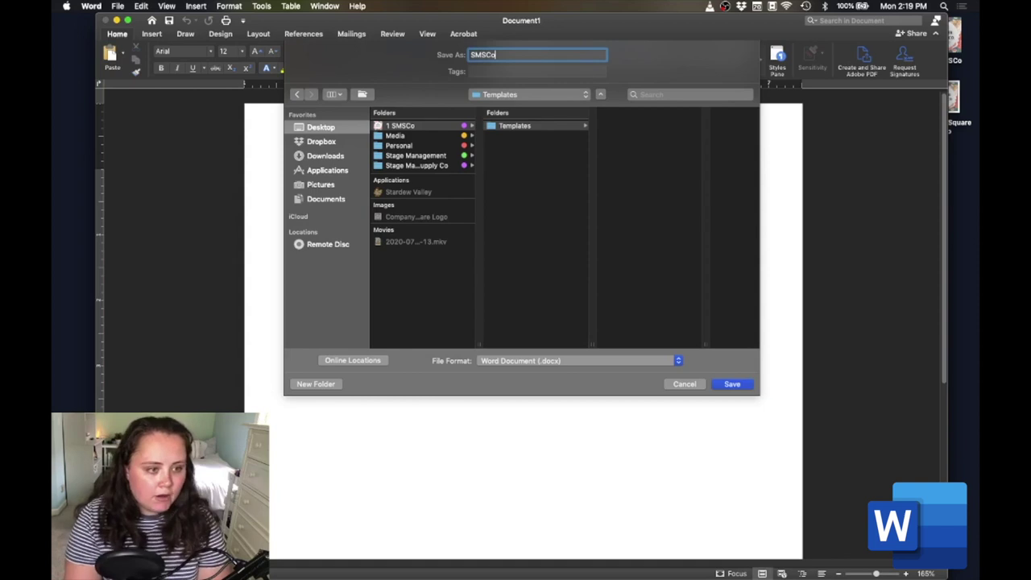
text( Word)
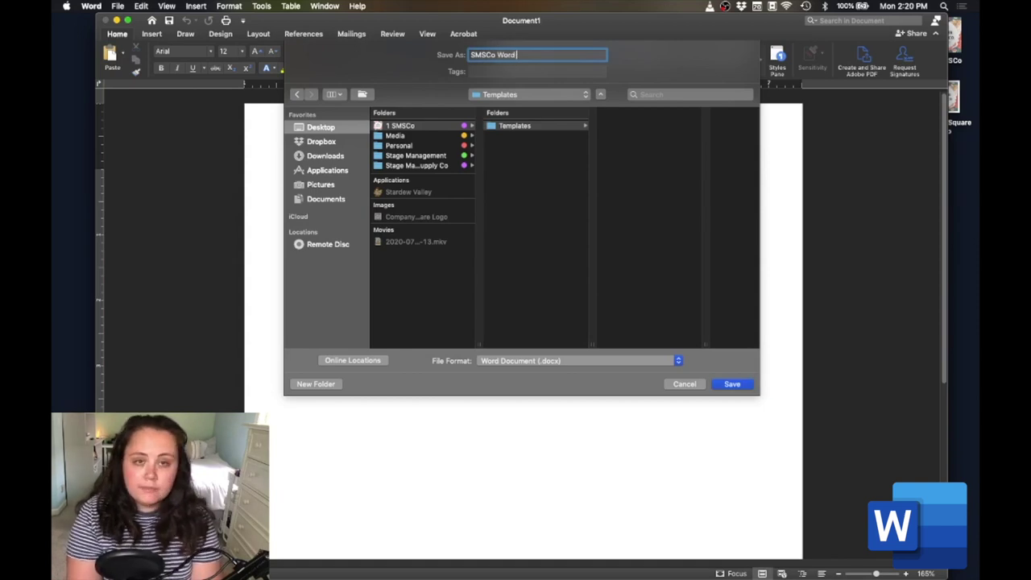
text( Template)
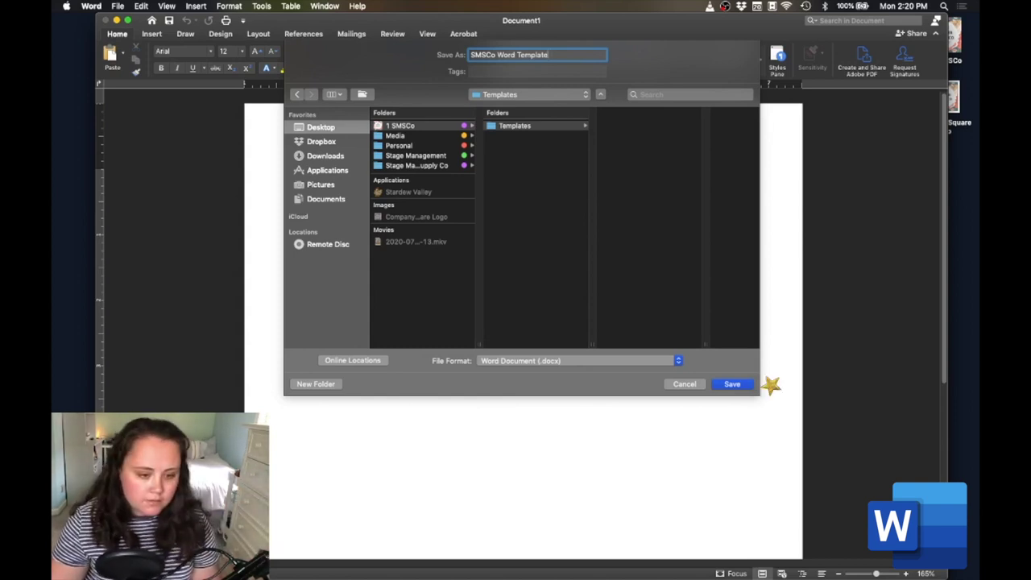
click(733, 385)
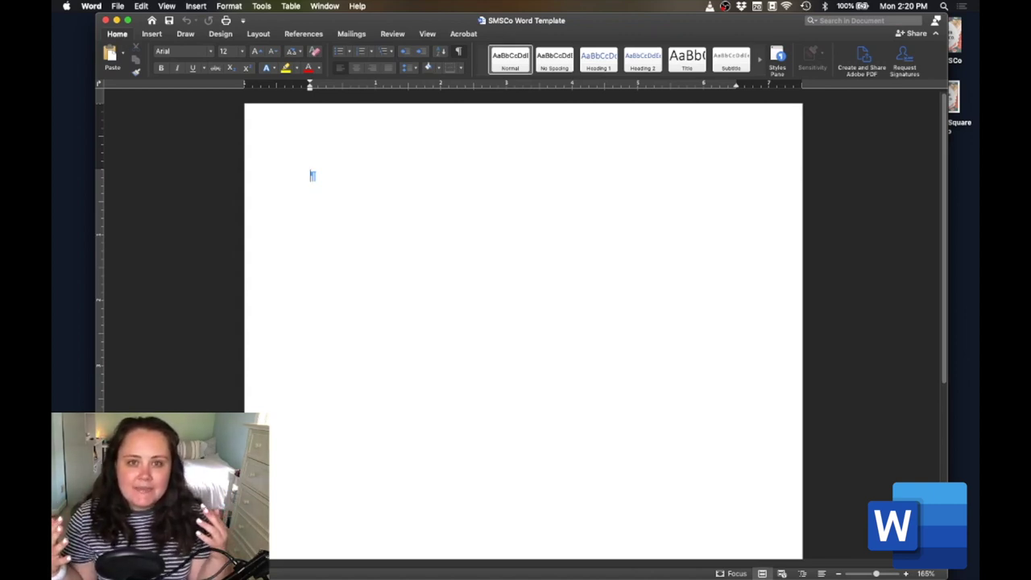
Step: Hide the nonprinting paragraph marks and show them again
click(460, 52)
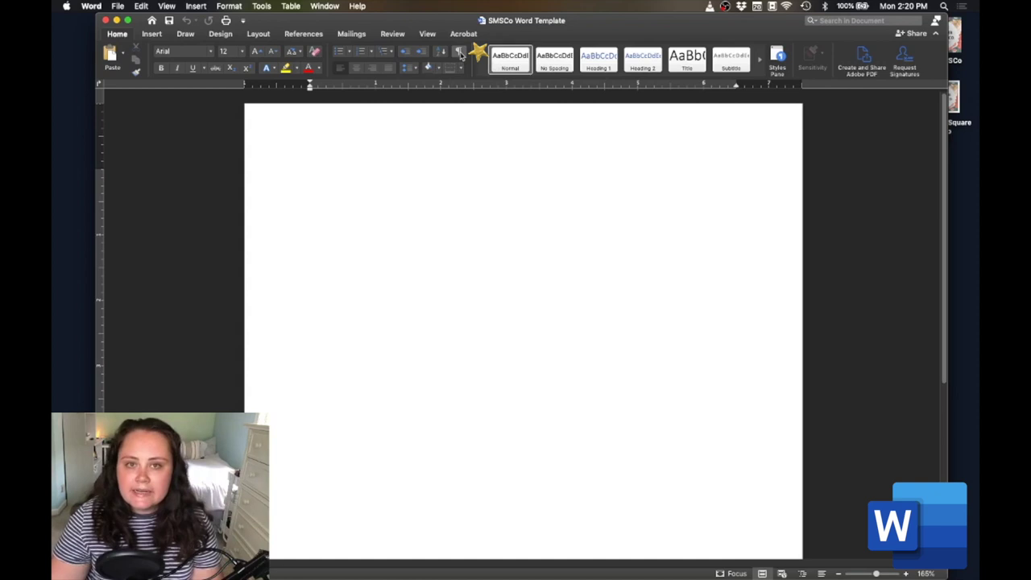
click(460, 52)
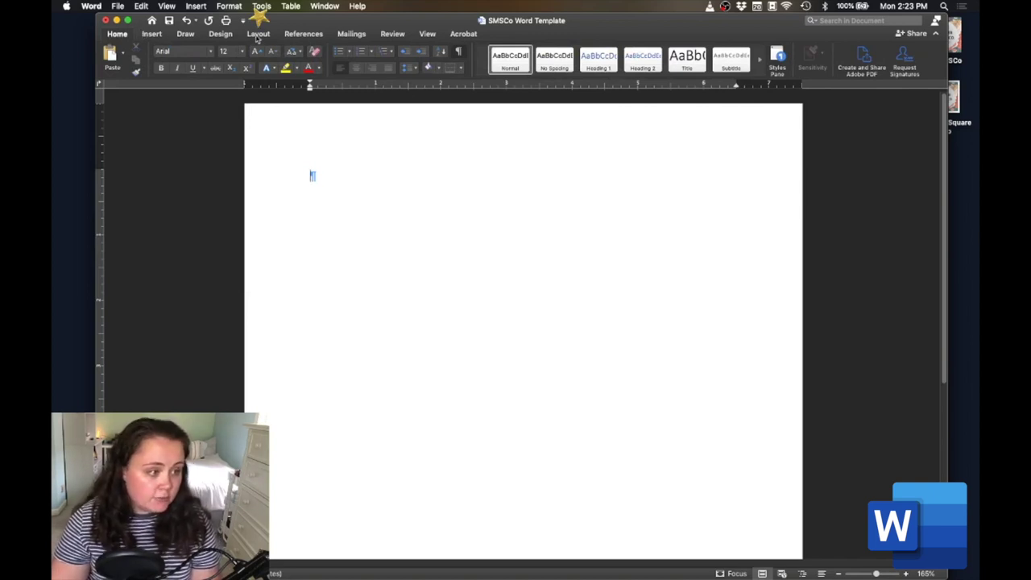
Step: Apply the Narrow margin preset, 0.5" on every side, to the document
click(258, 34)
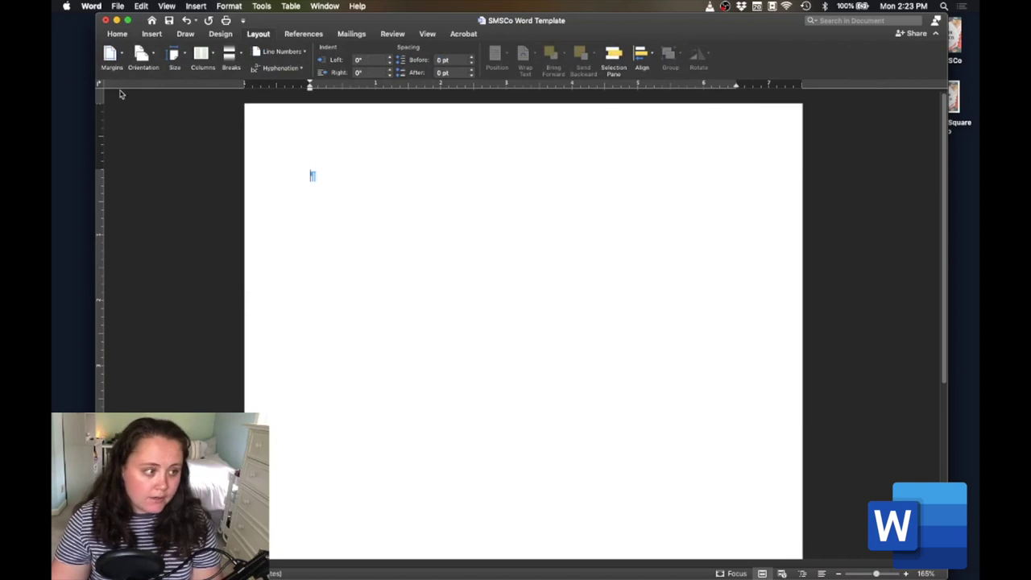
click(110, 54)
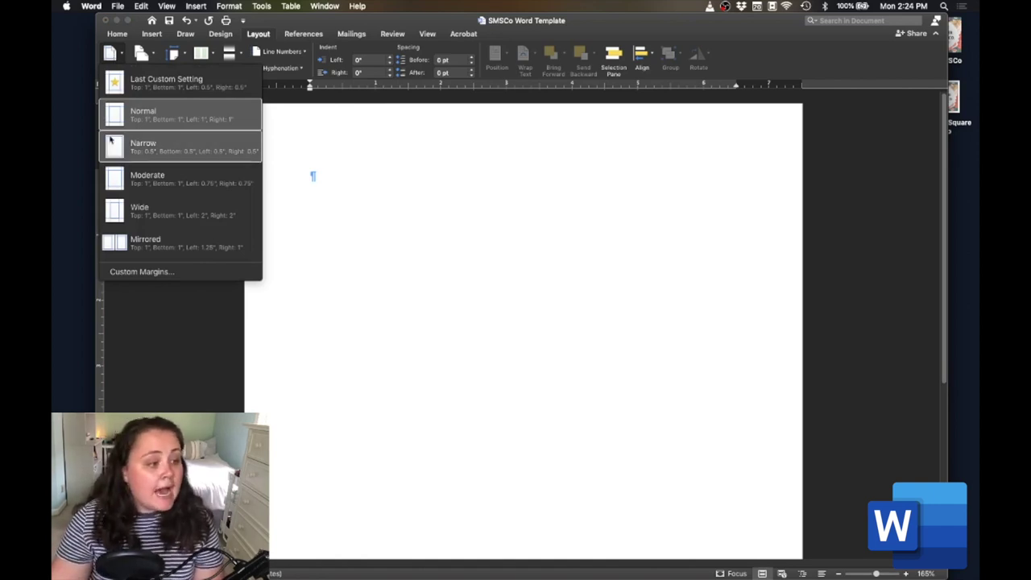
click(221, 151)
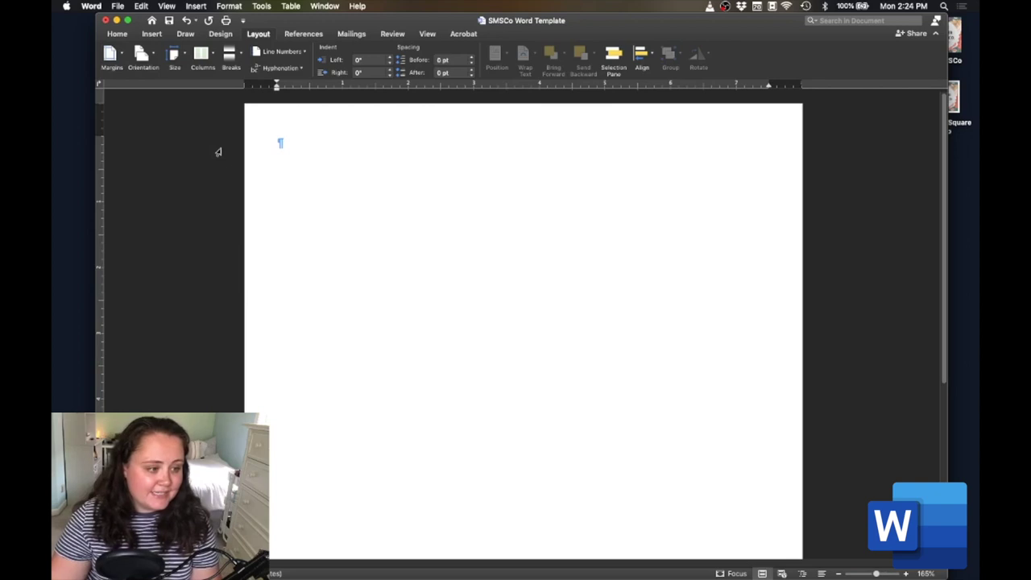
drag(274, 144, 288, 151)
click(290, 147)
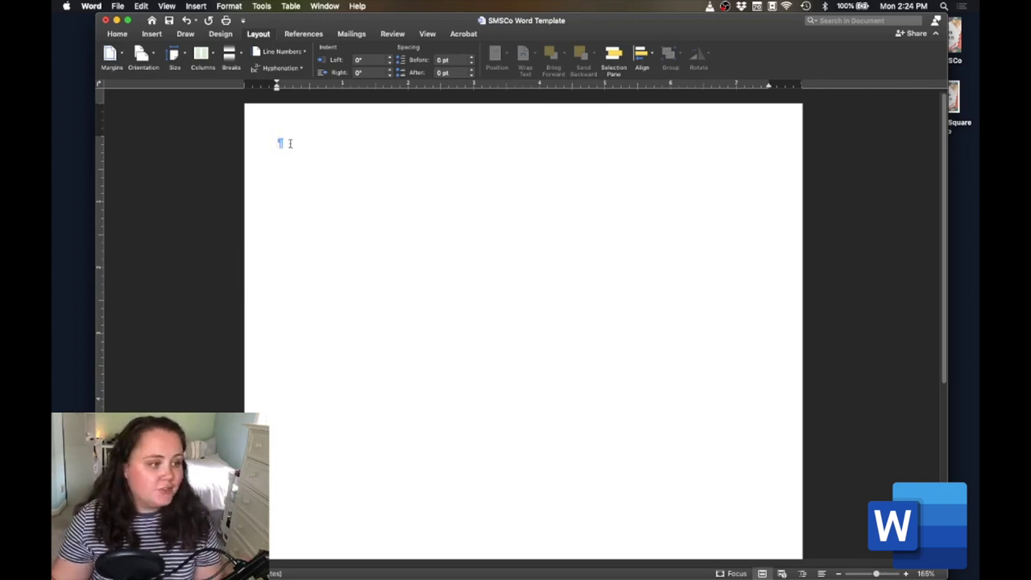
Step: Enter custom margins of .75 for the top and bottom of the whole document
click(110, 56)
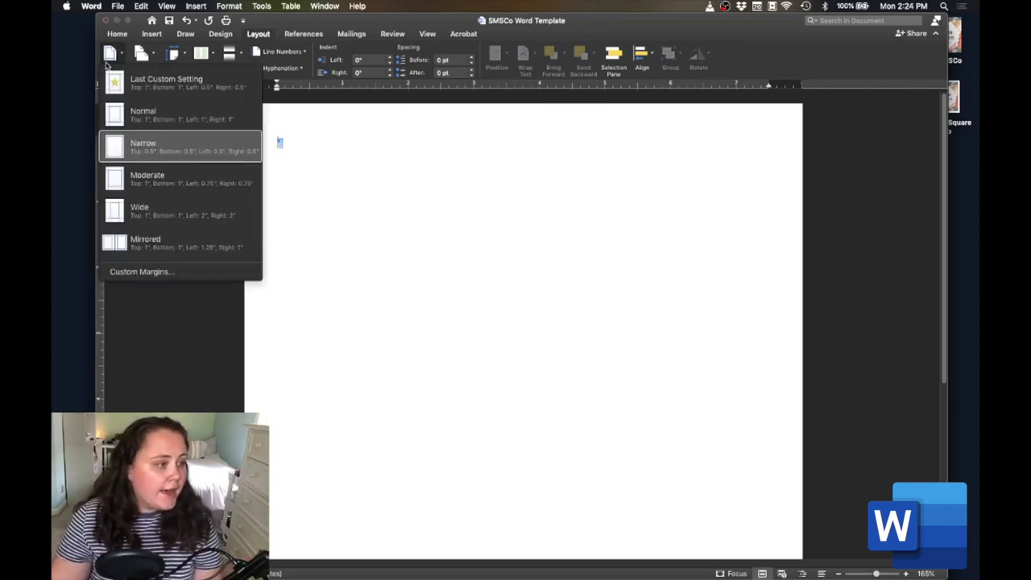
click(167, 272)
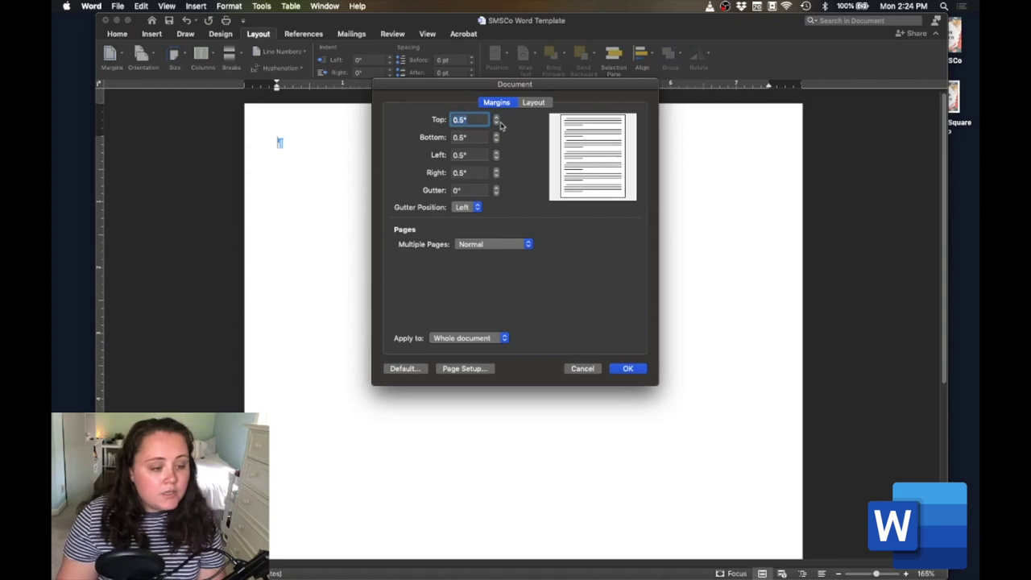
text(.75)
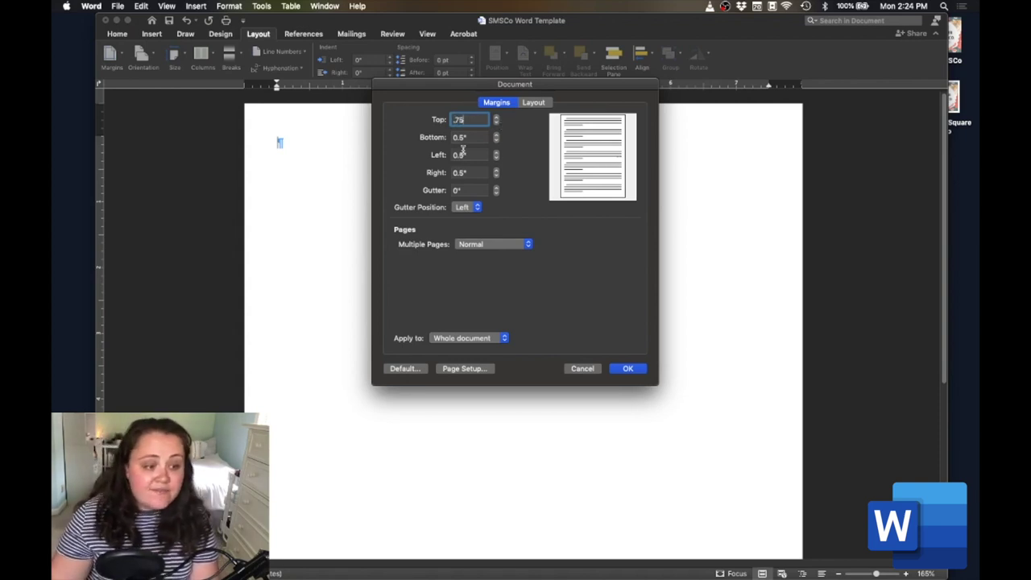
click(478, 137)
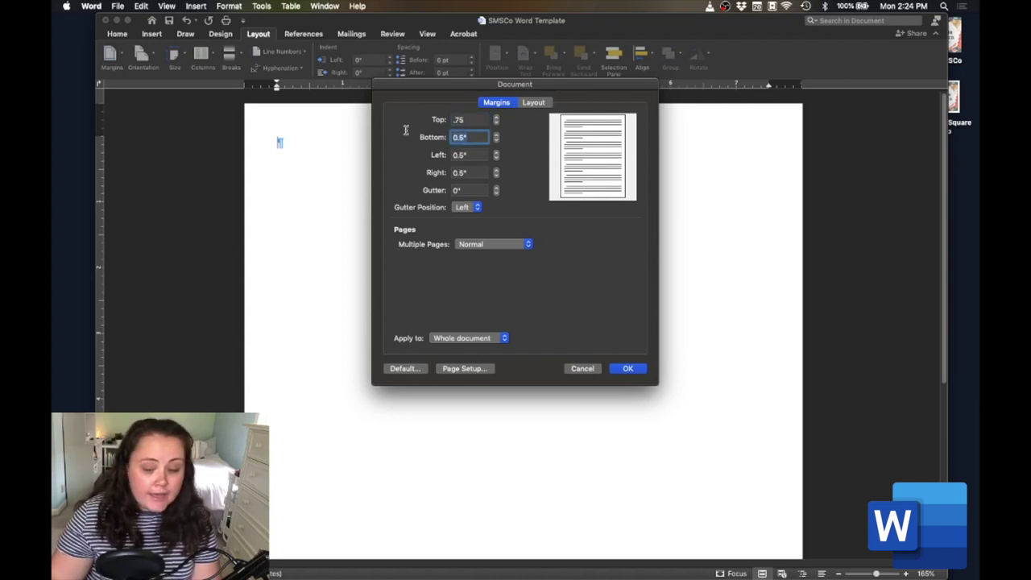
text(.75)
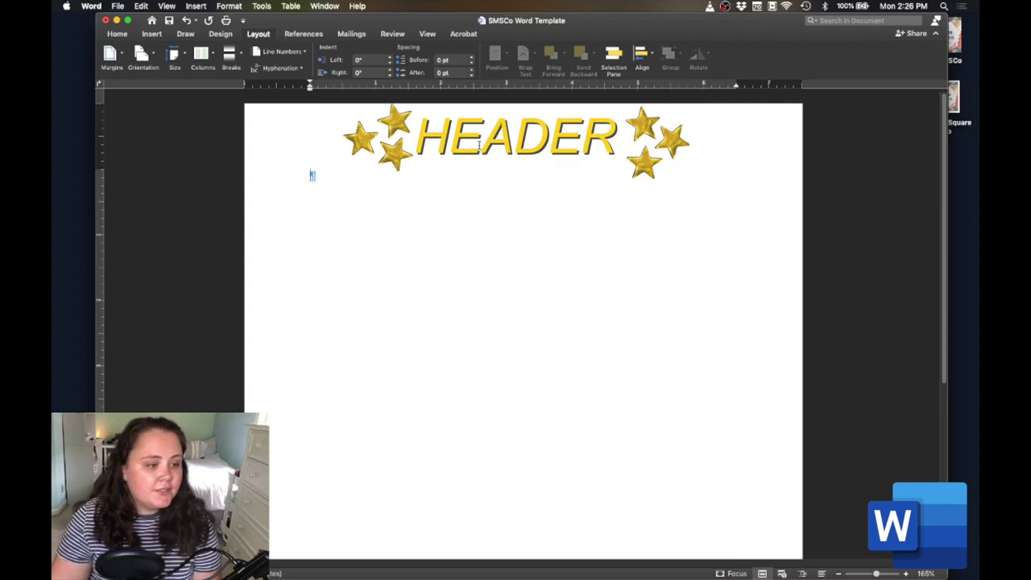
Step: Open the page header for editing and look down the page towards the footer
double_click(480, 143)
scroll(463, 233, down, 15)
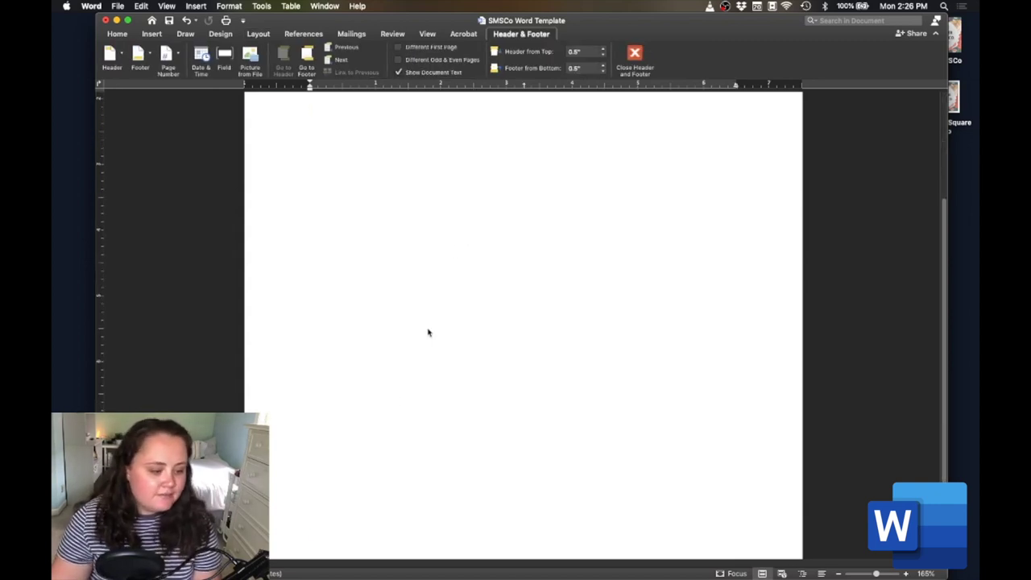
scroll(393, 509, down, 1)
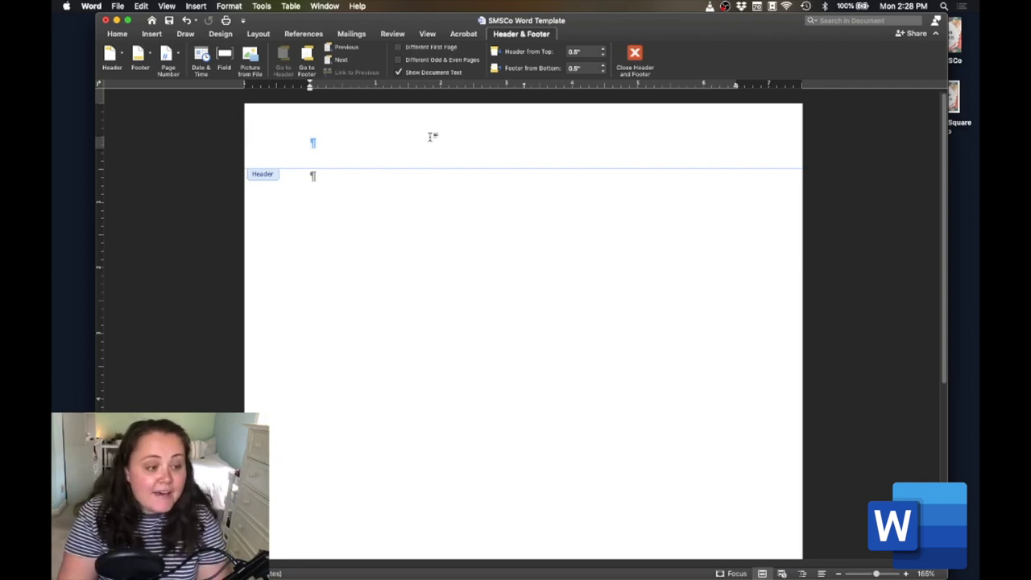
Step: Enter LOGO at the header's left and DOCUMENT TITLE at its right, separated by two tabs
text(LOGO)
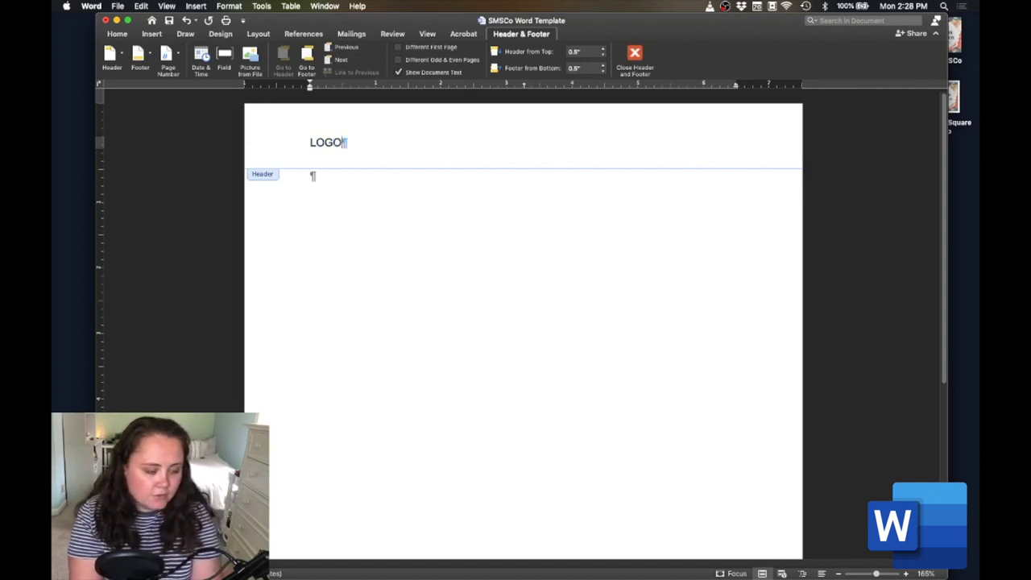
key(Tab)
key(Tab)
text(DOC)
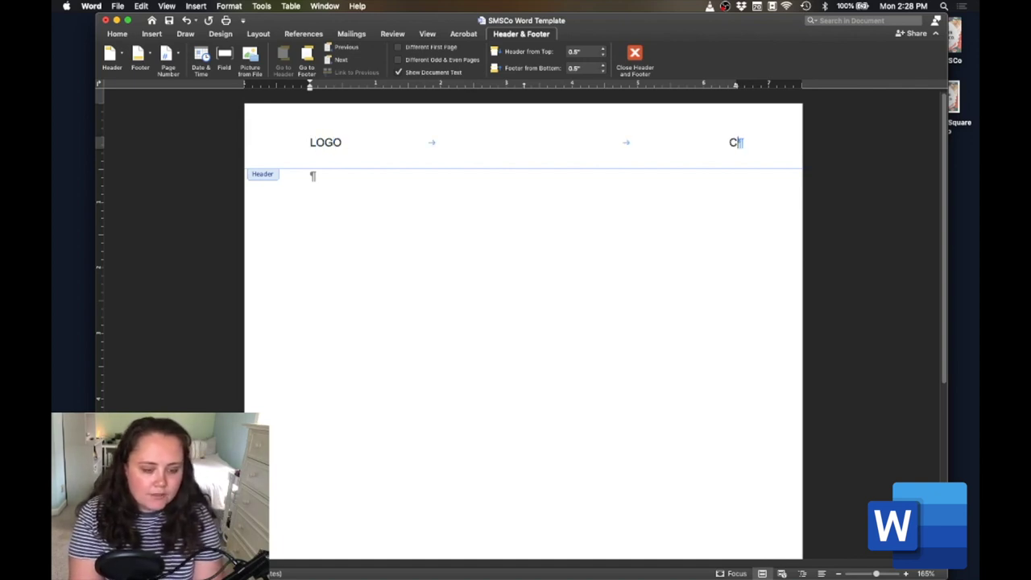
text(UMEN)
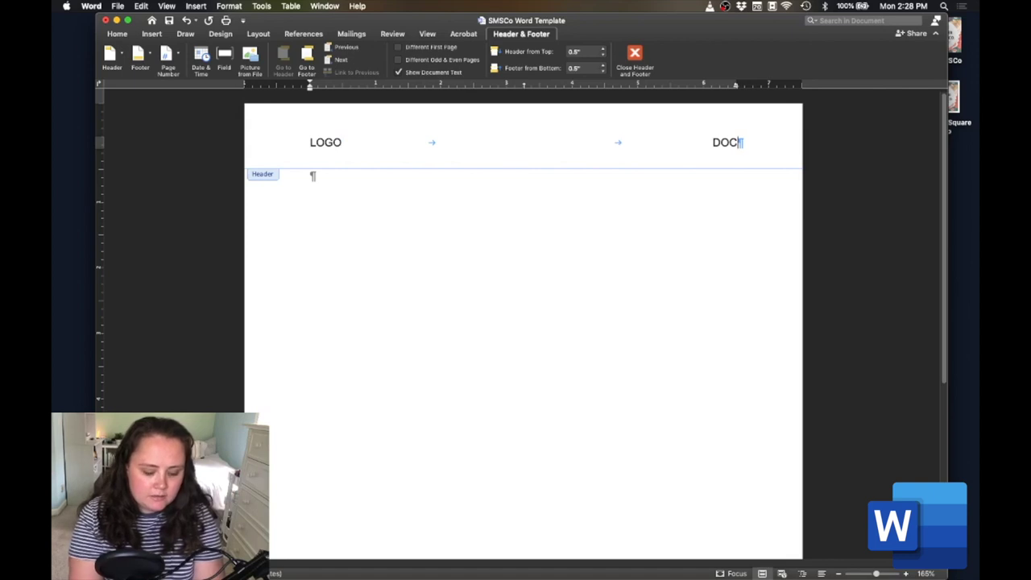
text(T TITL)
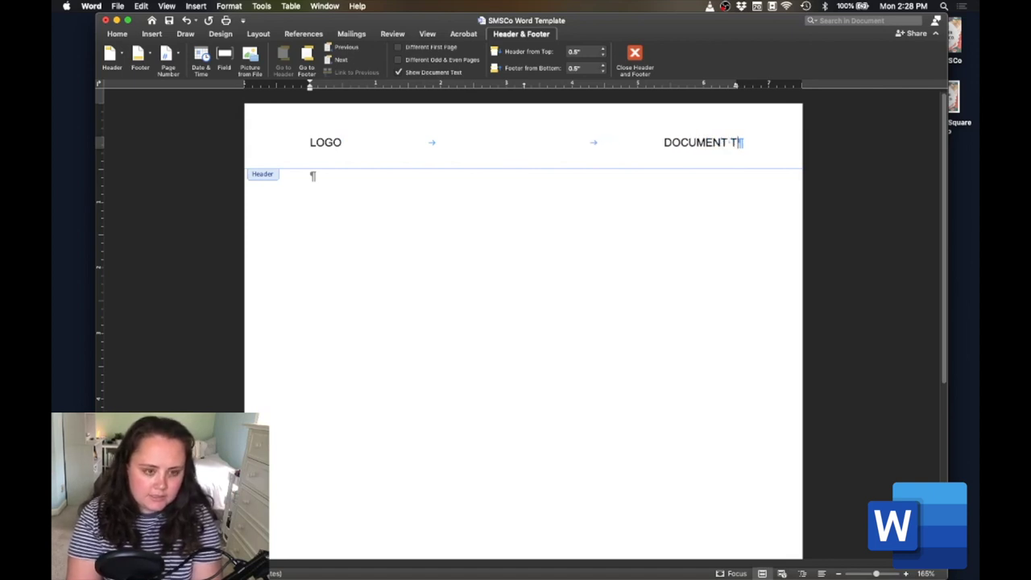
key(BackSpace)
text(TLE)
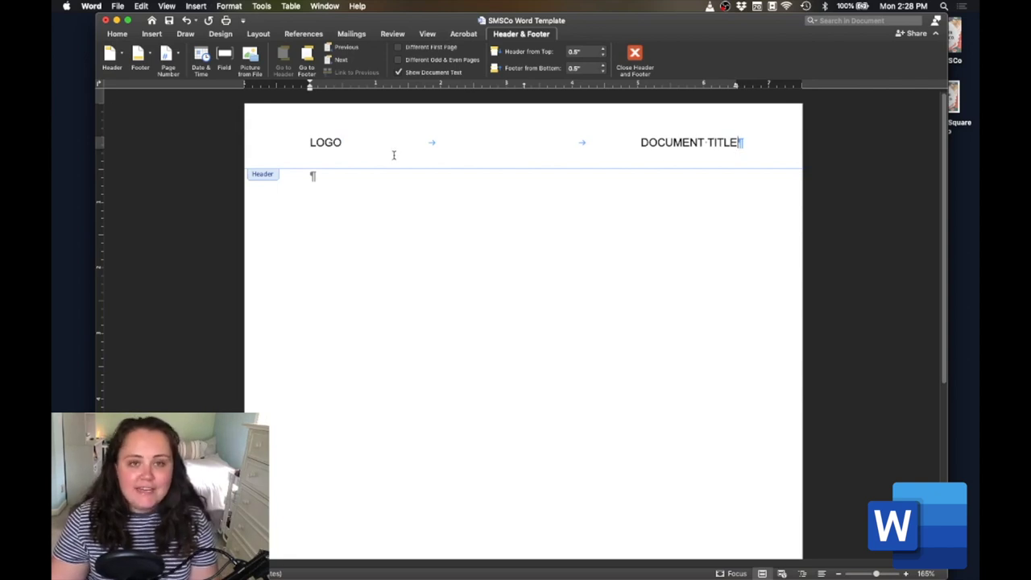
Step: Select the whole LOGO and DOCUMENT TITLE line in the header and delete it
drag(343, 142, 637, 141)
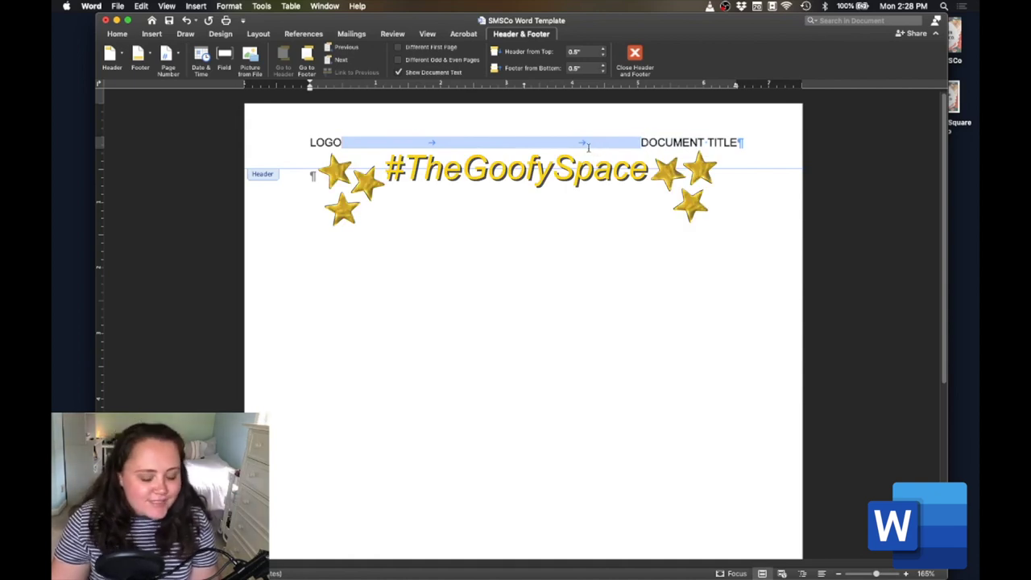
click(516, 154)
triple_click(389, 154)
key(BackSpace)
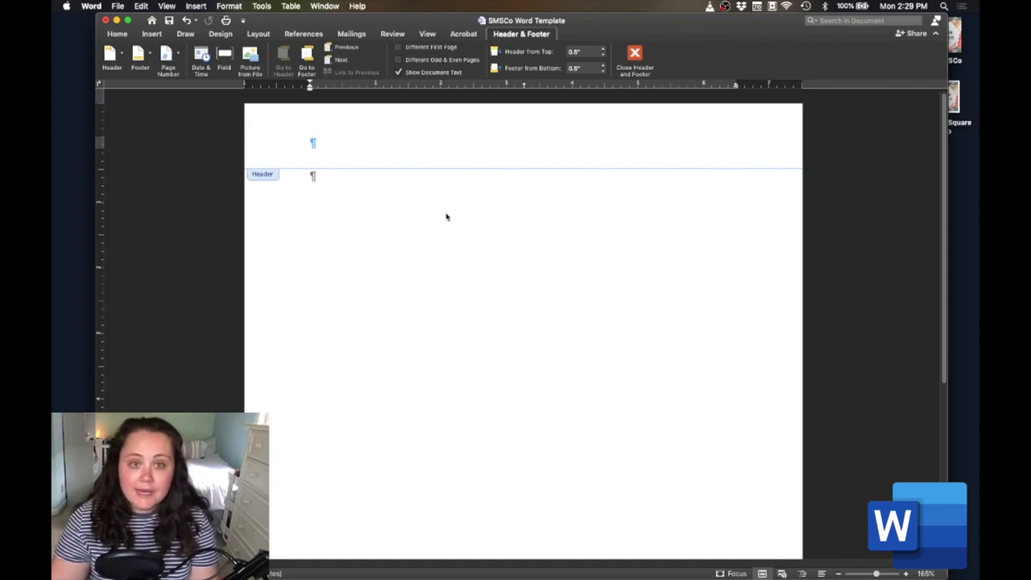
Step: Insert a table with two columns and one row in the empty header
click(151, 35)
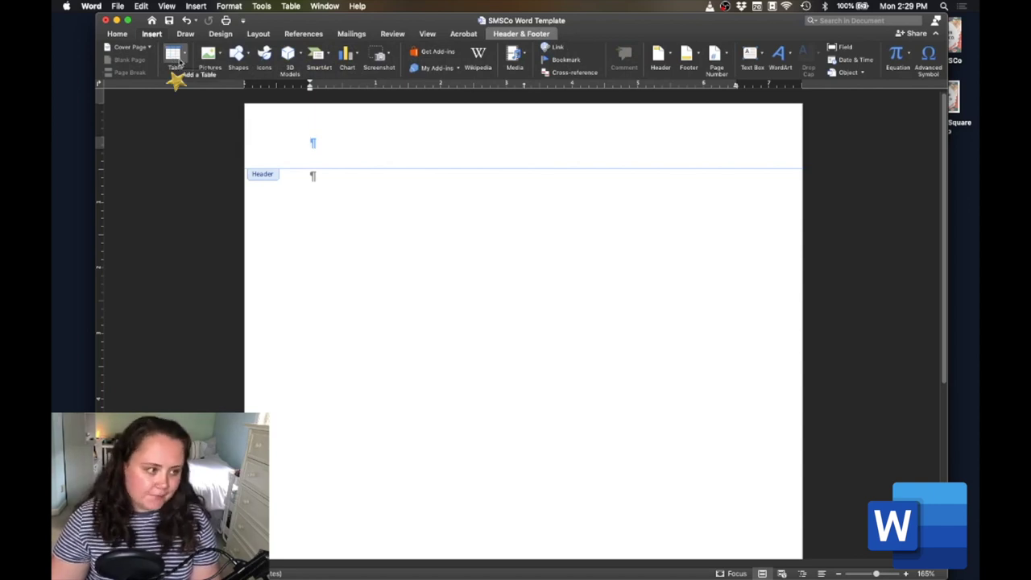
click(174, 61)
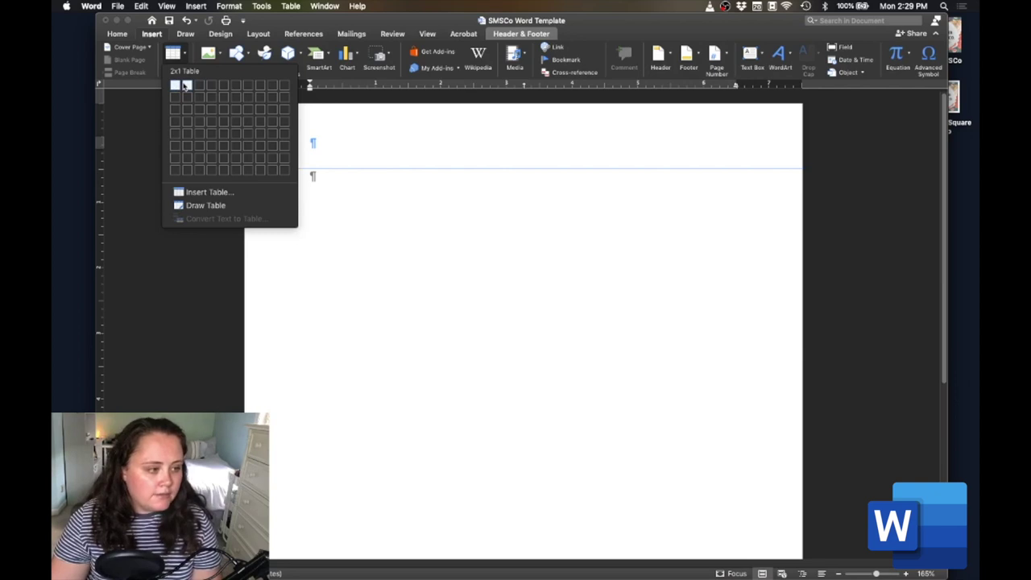
click(185, 86)
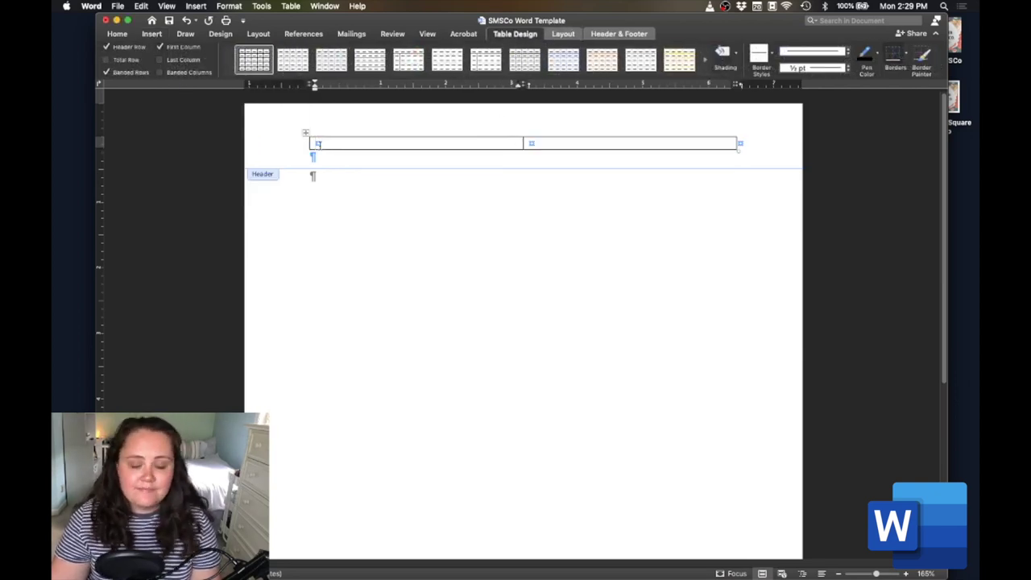
Step: Set the font size of the empty paragraph below the header table to 6
click(312, 157)
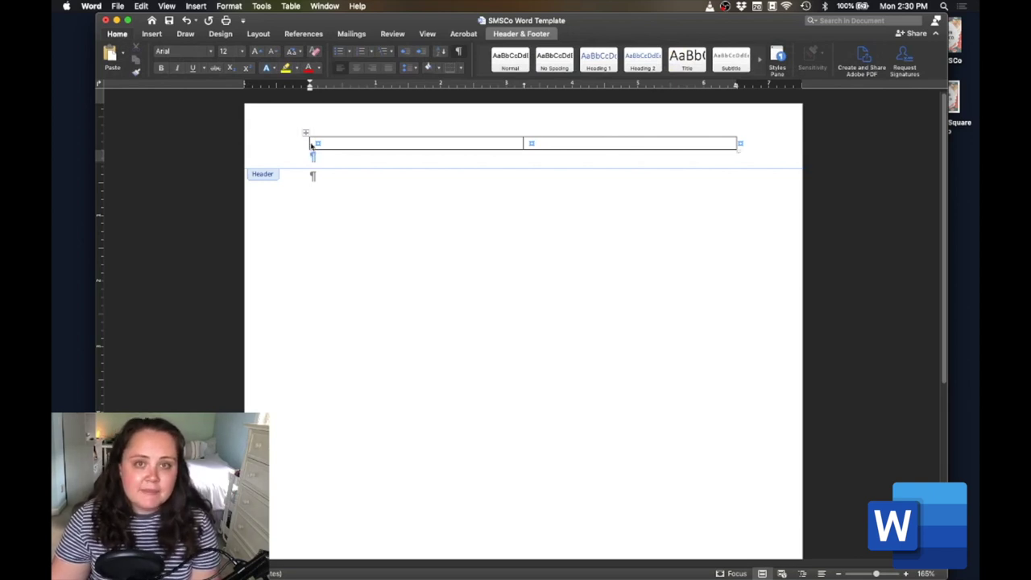
double_click(313, 157)
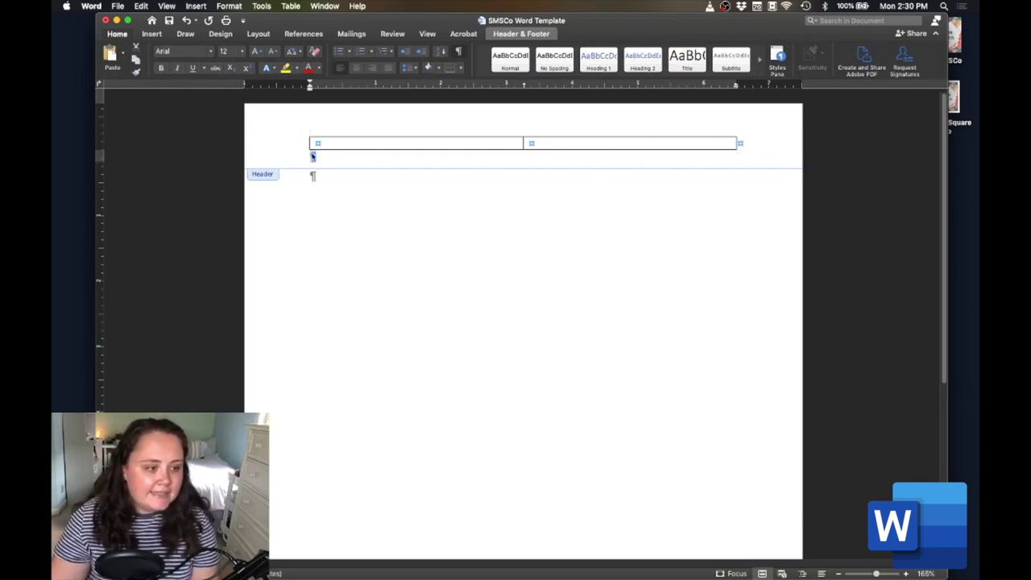
click(241, 53)
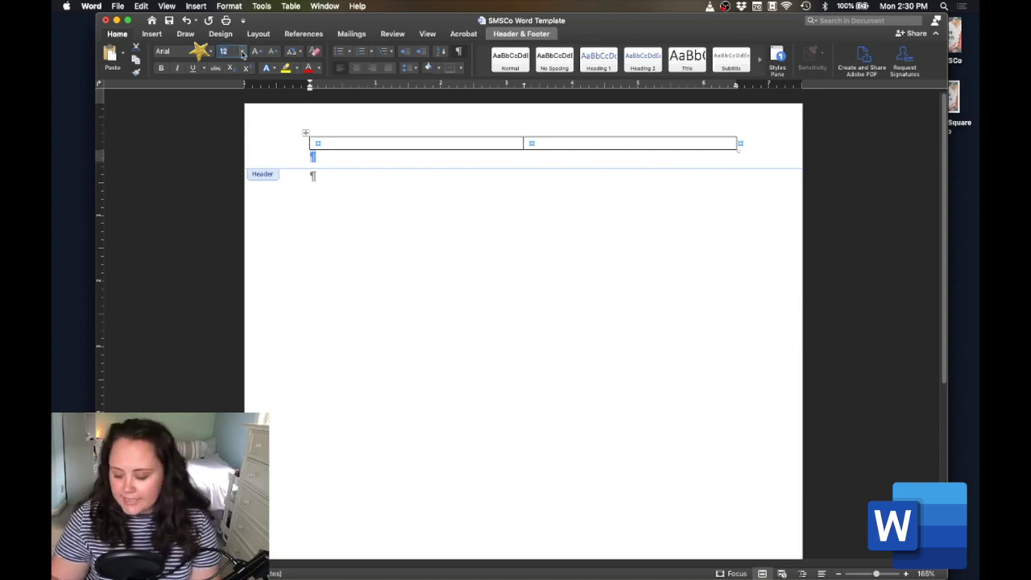
text(6)
key(Return)
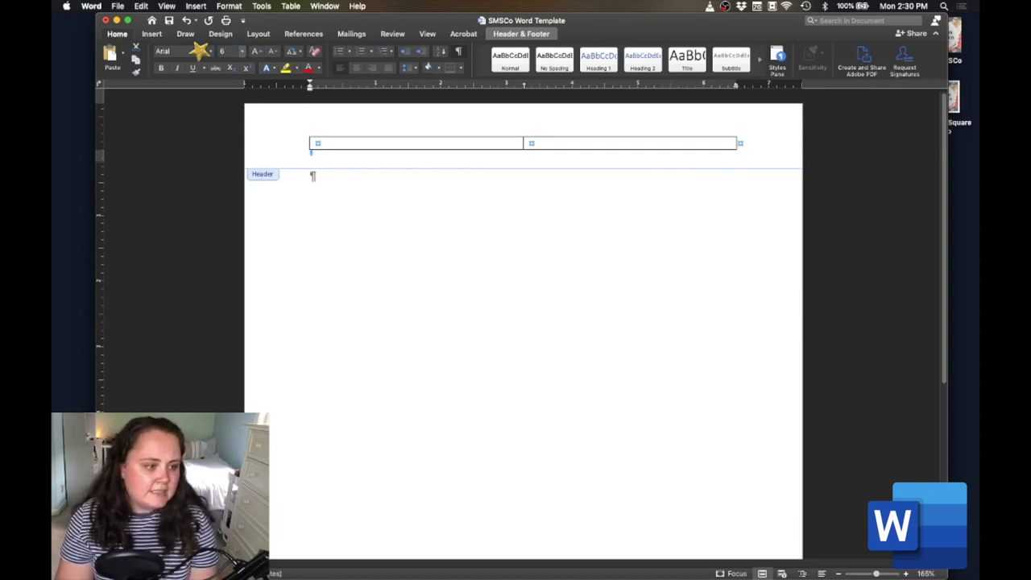
double_click(310, 177)
double_click(299, 170)
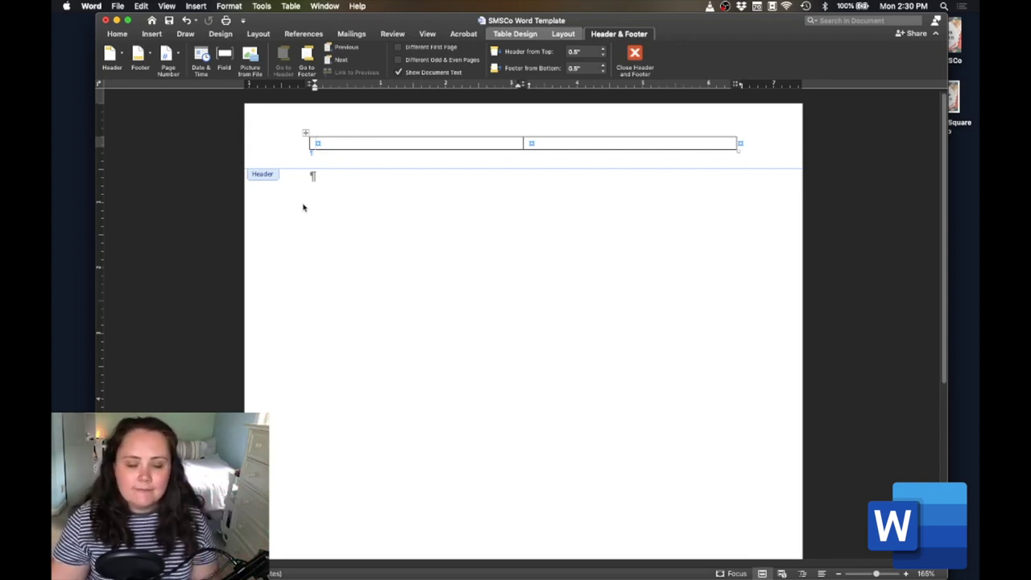
Step: Try the Narrow margin preset on the page and undo it
click(311, 156)
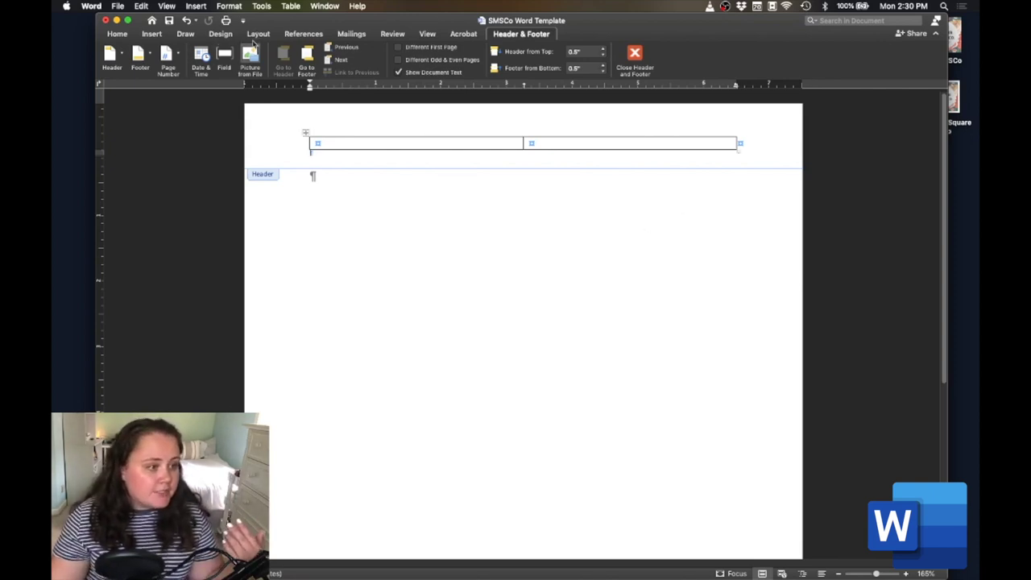
click(258, 34)
click(113, 54)
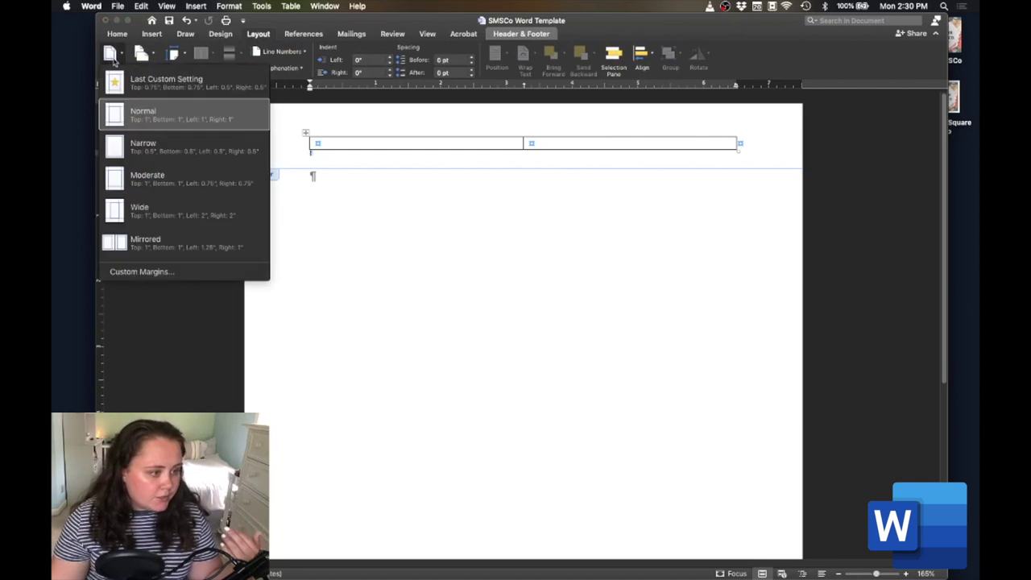
click(183, 150)
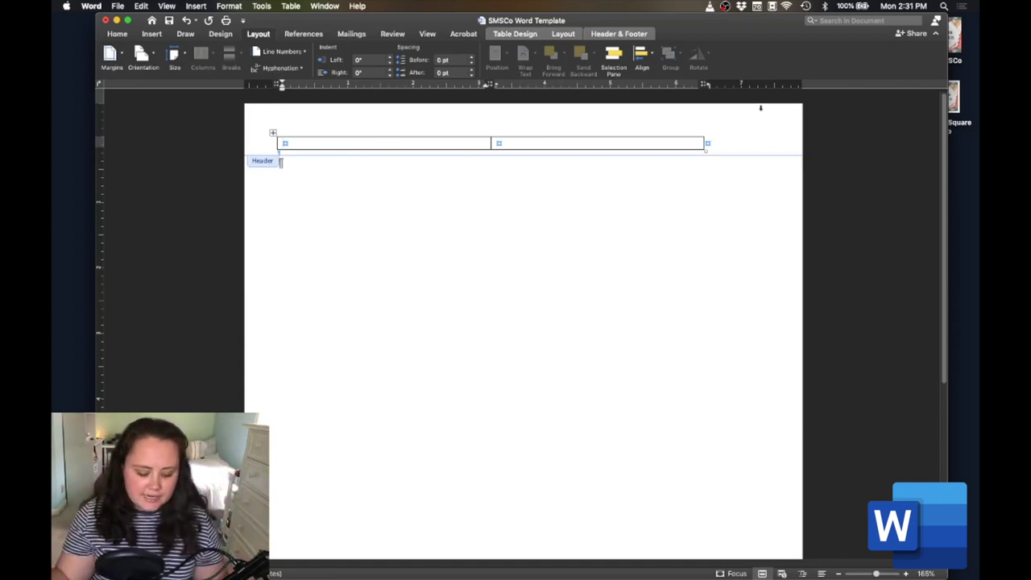
key(super+z)
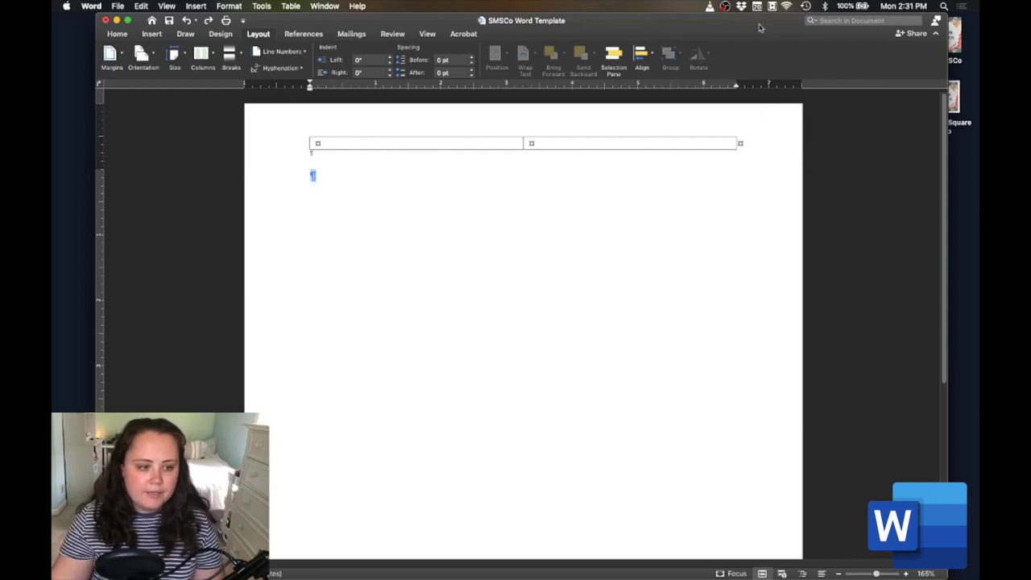
Step: Reopen the page header for editing and select the whole two-column table
click(379, 163)
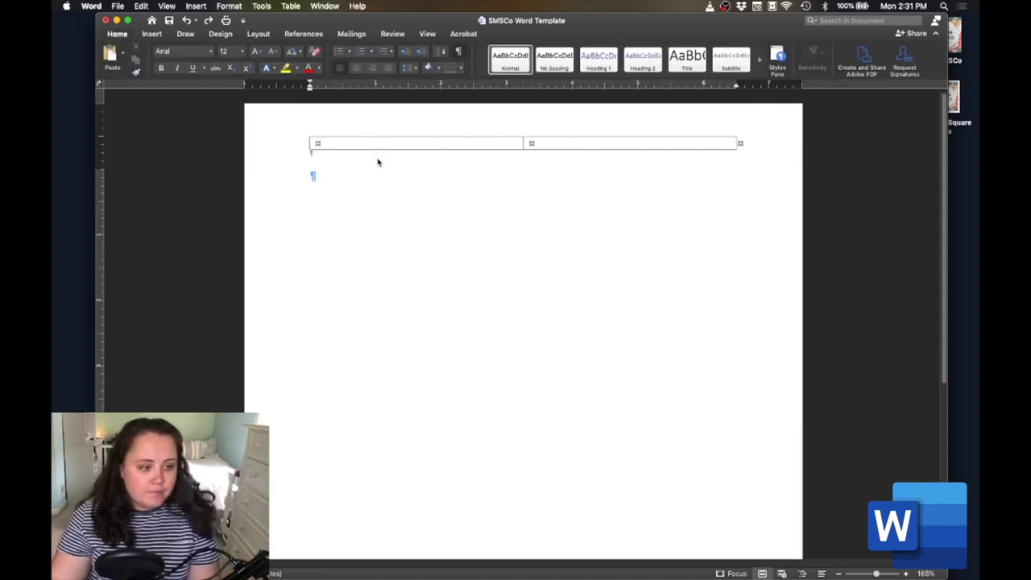
double_click(378, 162)
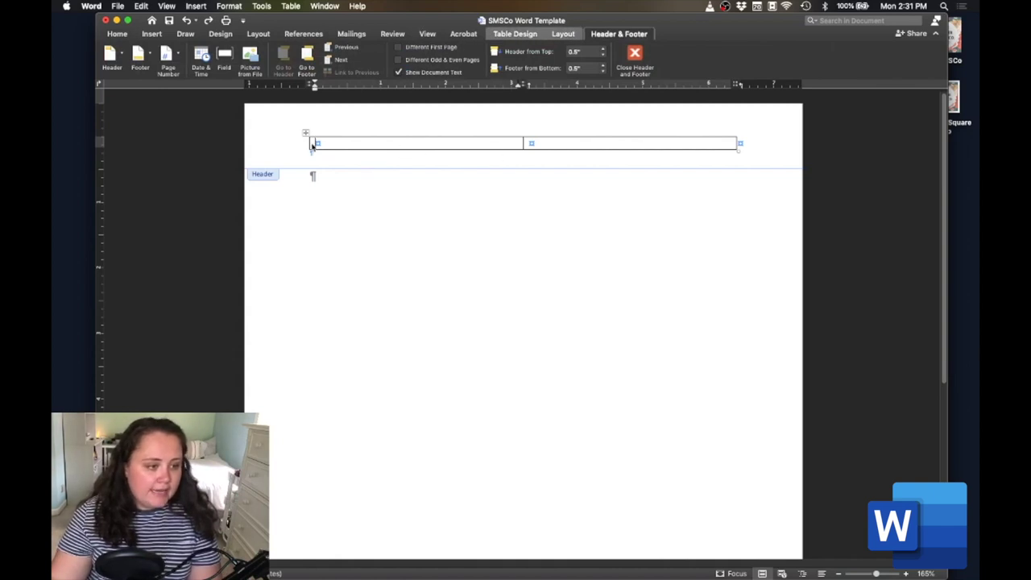
key(super+v)
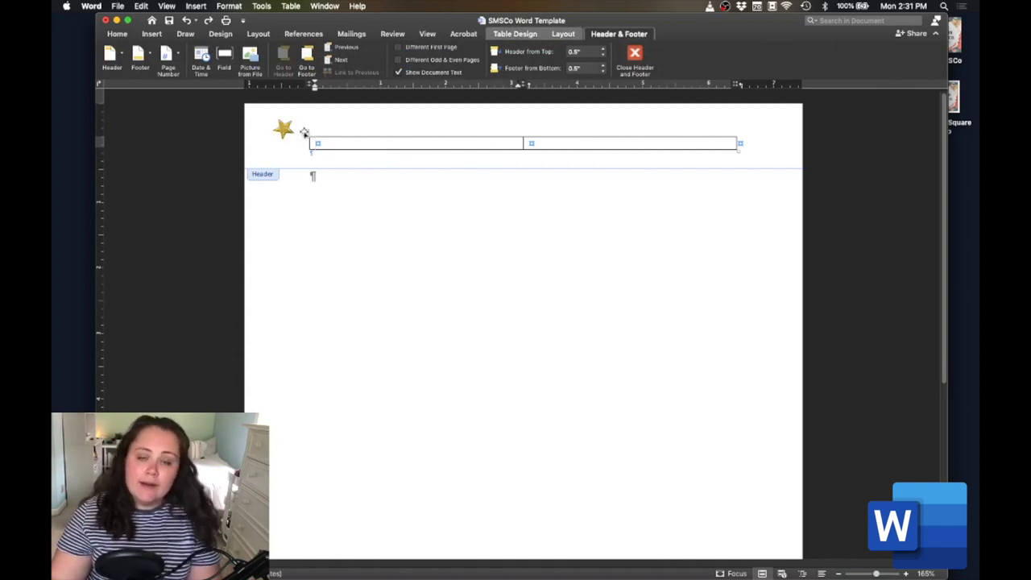
key(super+z)
click(305, 132)
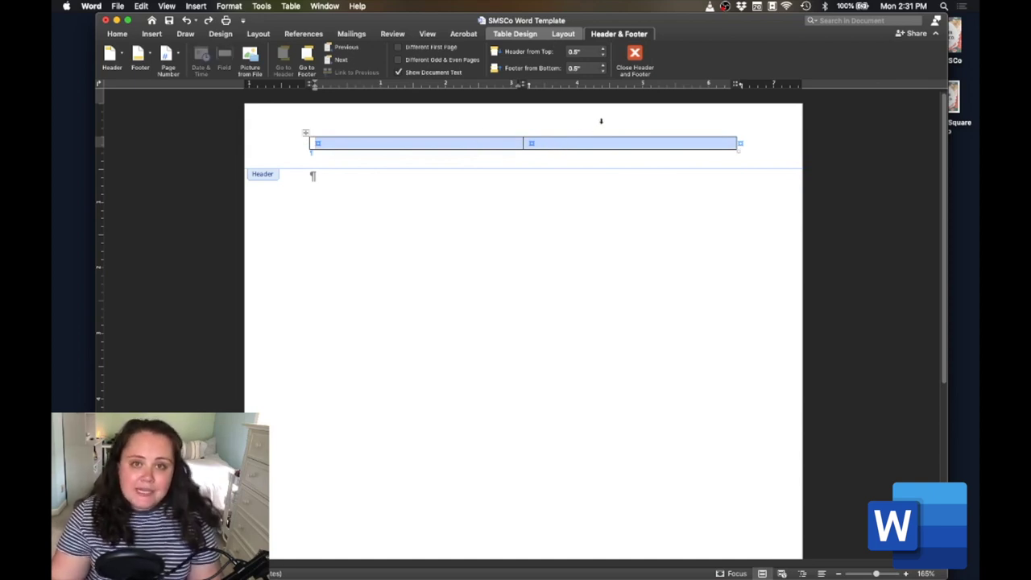
Step: Turn on the display of gridlines for the selected header table
click(521, 35)
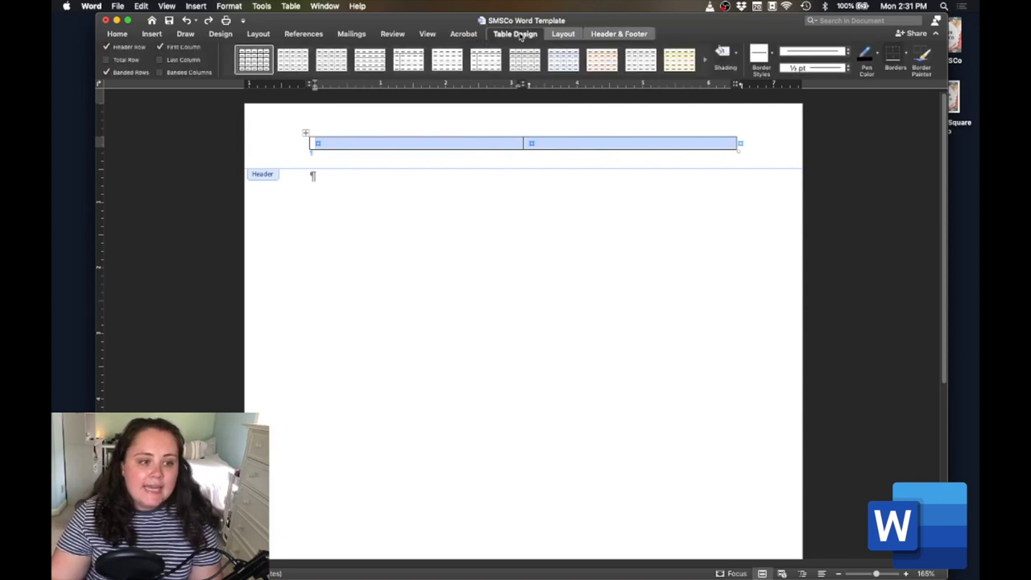
click(563, 36)
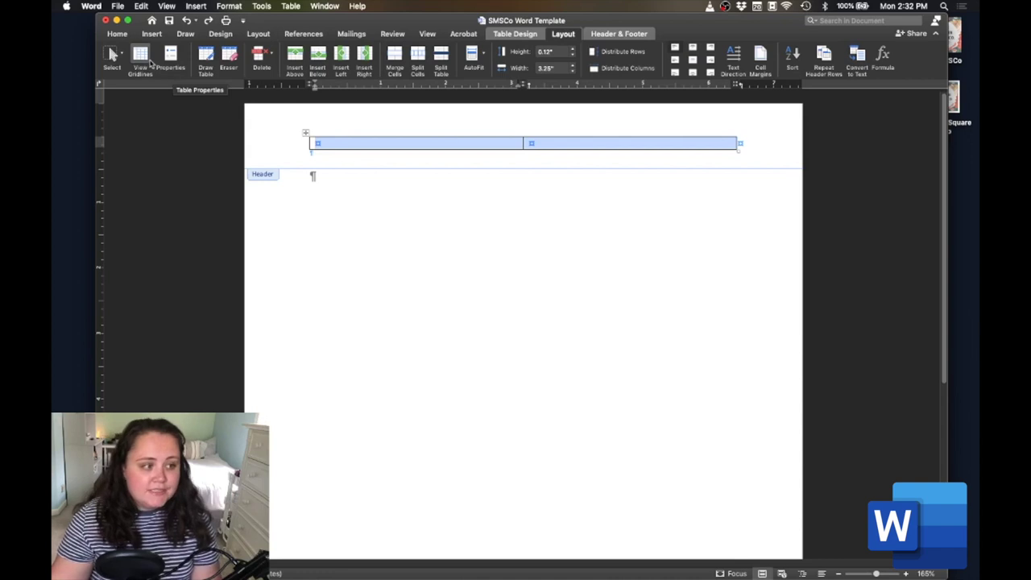
click(565, 34)
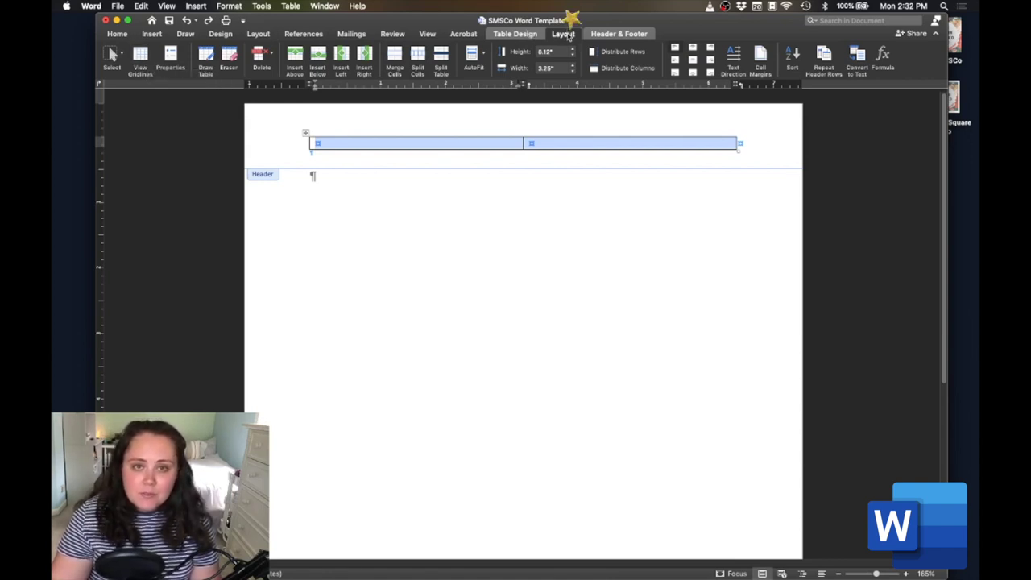
click(141, 55)
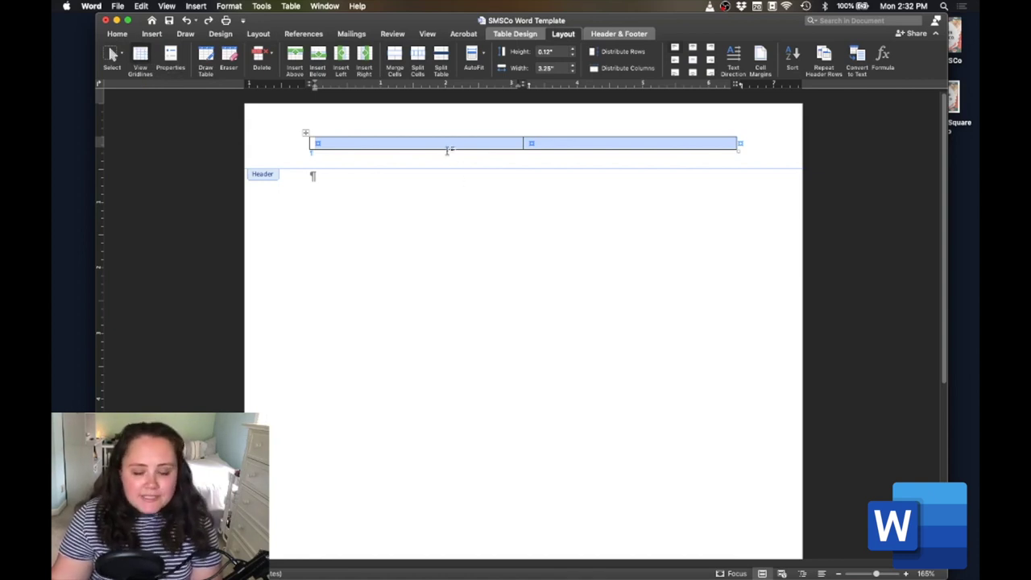
Step: Remove all borders from the header table and place the cursor in its first cell
click(525, 36)
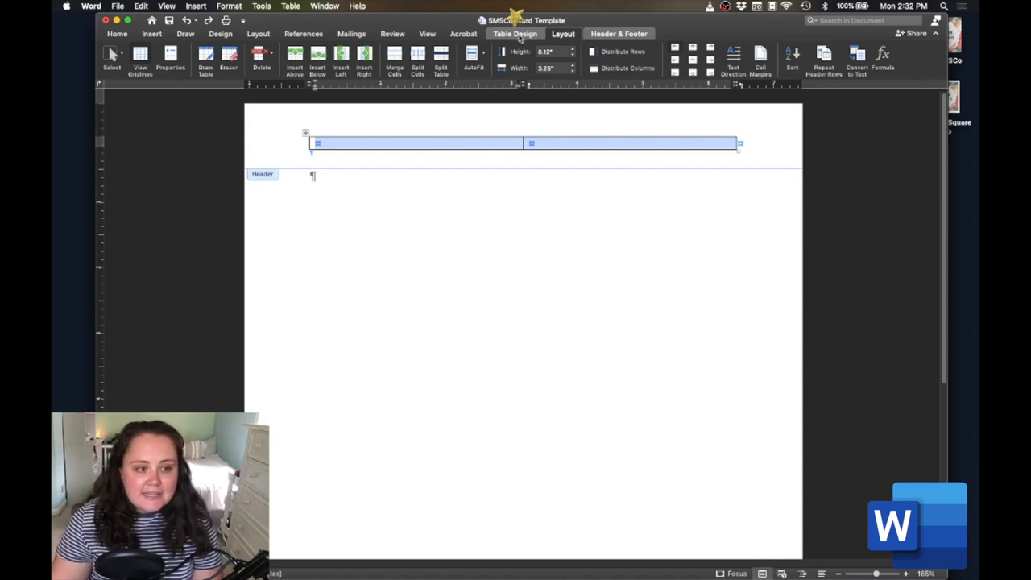
click(905, 54)
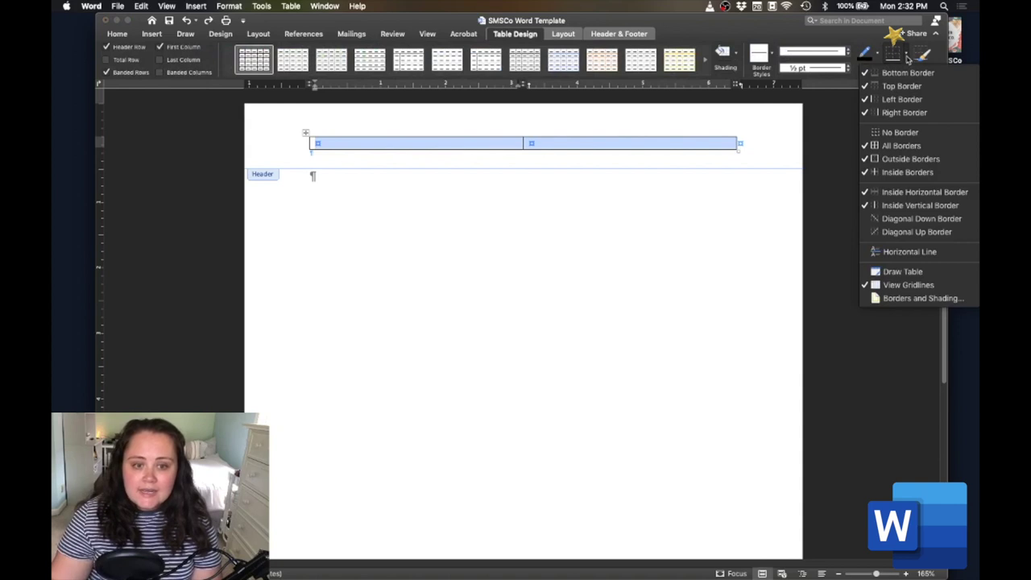
click(927, 132)
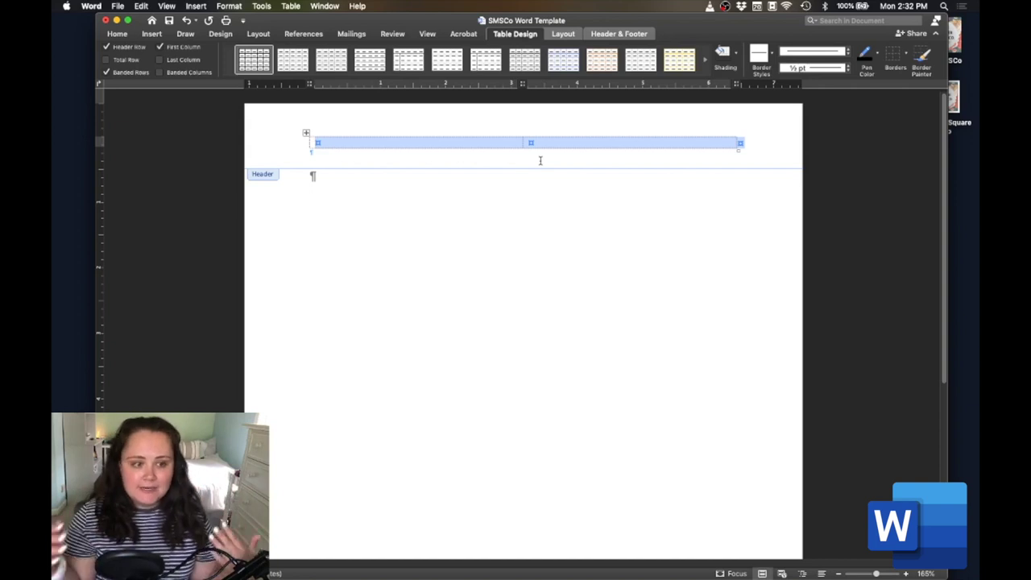
click(385, 148)
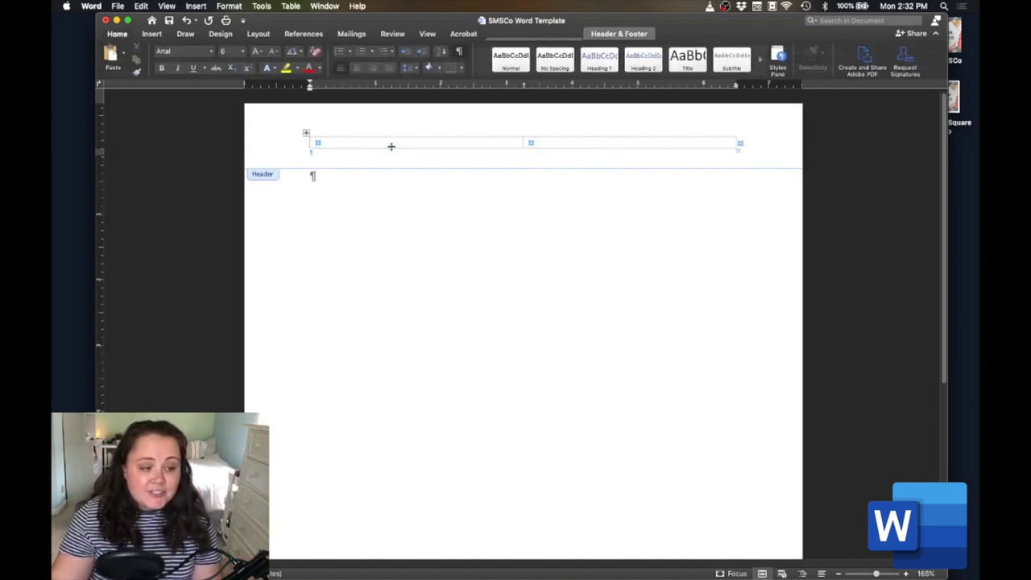
click(436, 142)
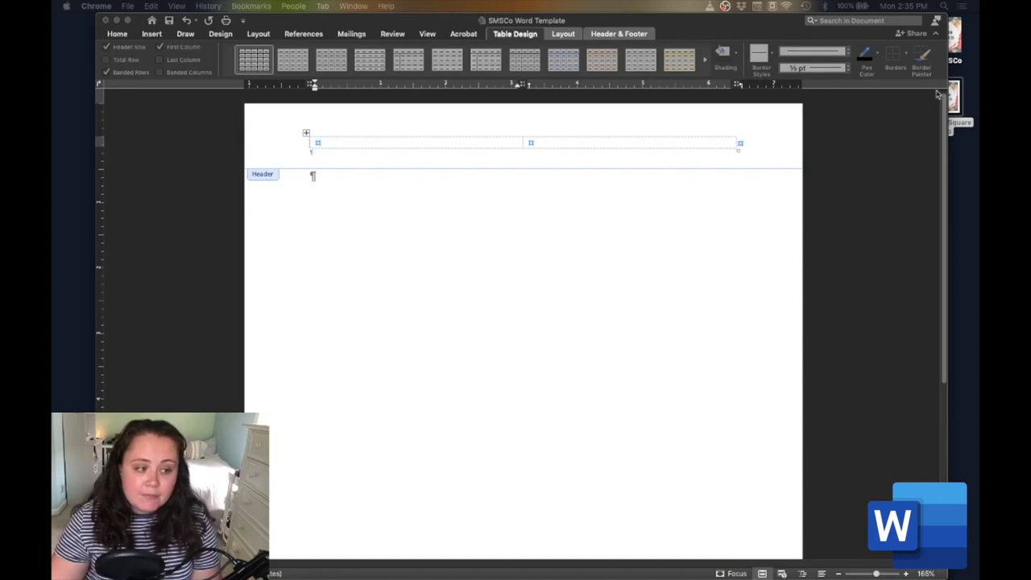
Step: Leave the header, try August Osage County as bold 18 pt Comic Sans MS text in the body, and undo it
click(439, 220)
double_click(447, 221)
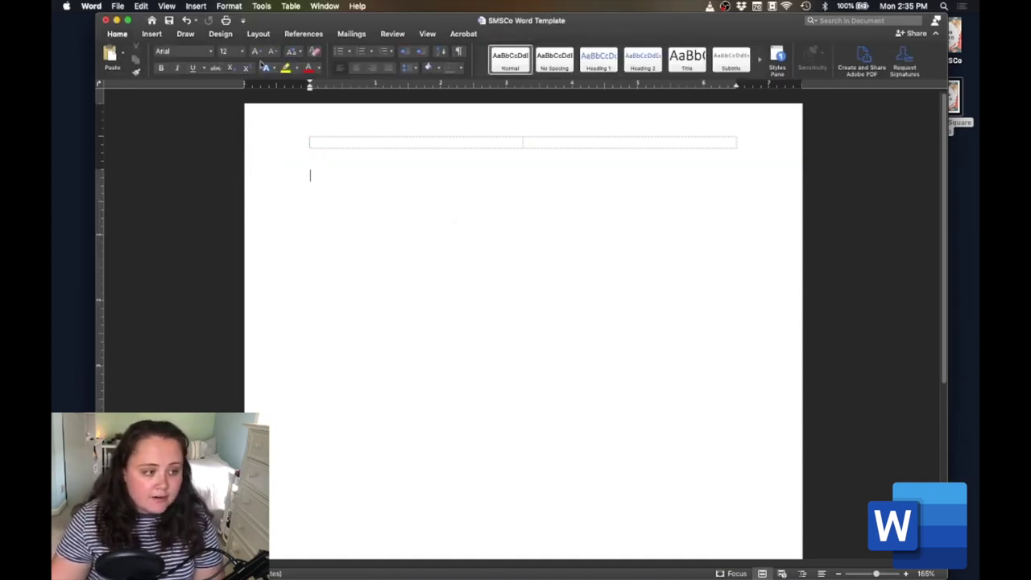
click(211, 52)
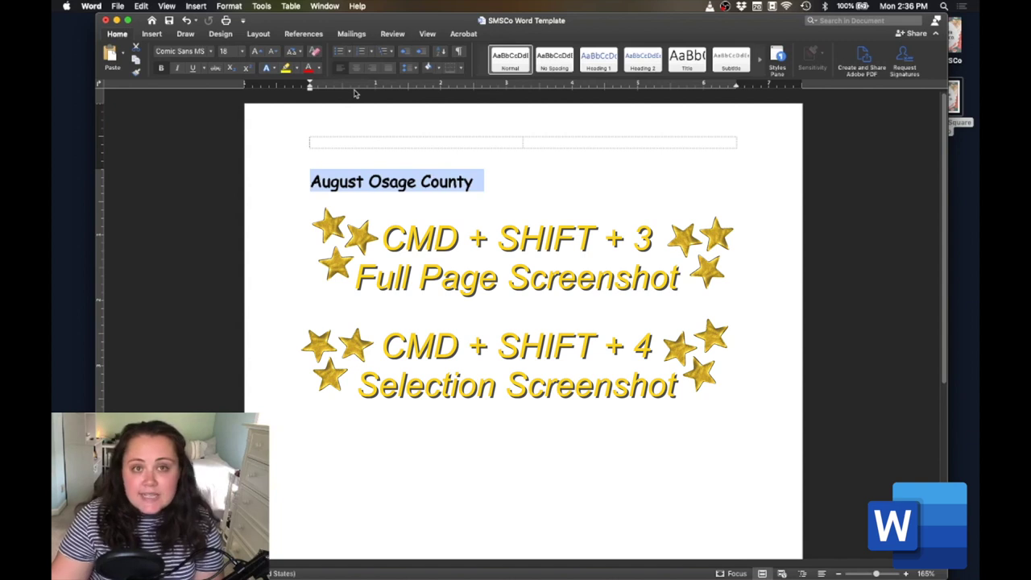
key(super+z)
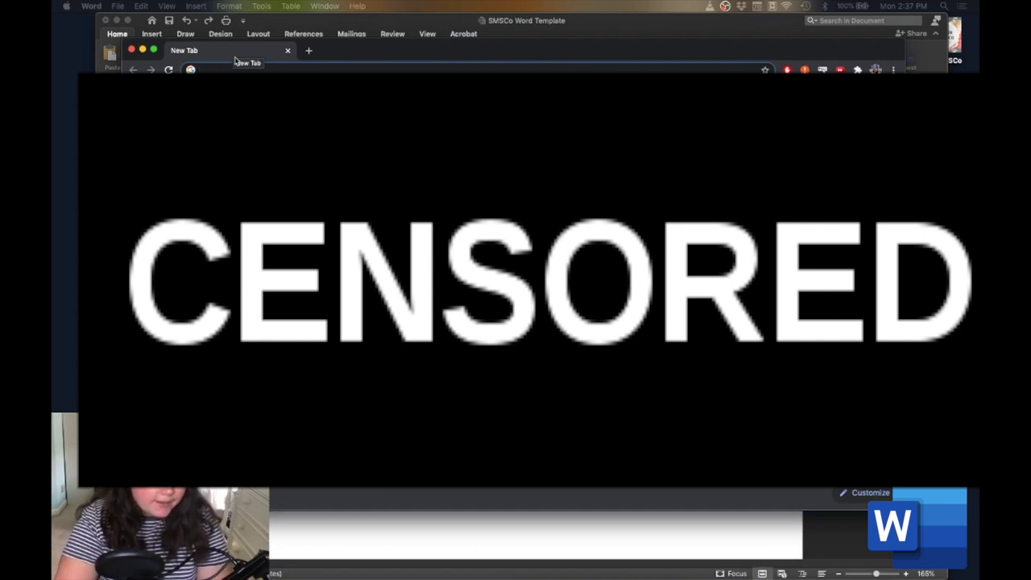
Step: Switch to Chrome, search Google for august osage county logo and browse the image results
text(au)
key(Return)
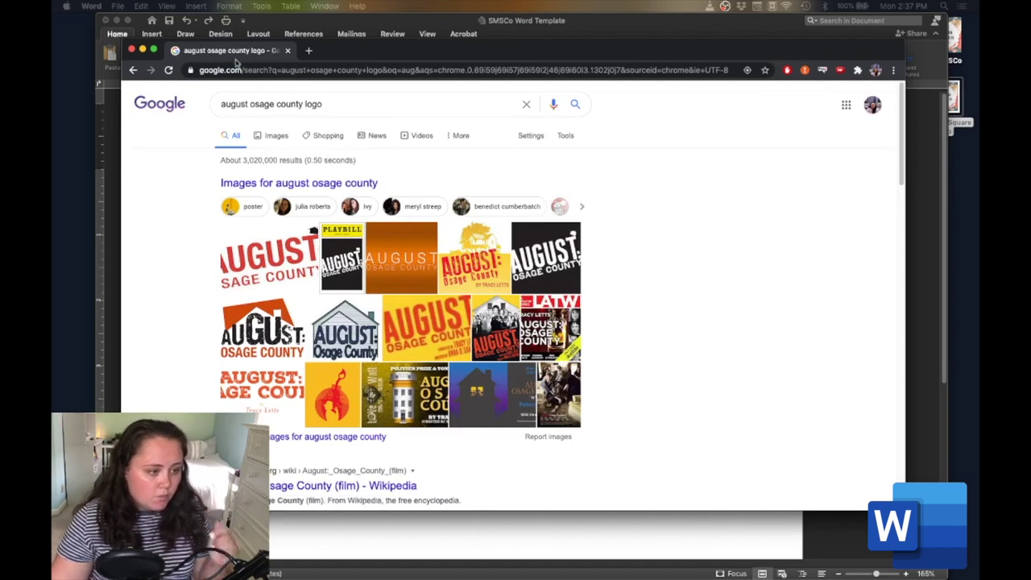
click(276, 136)
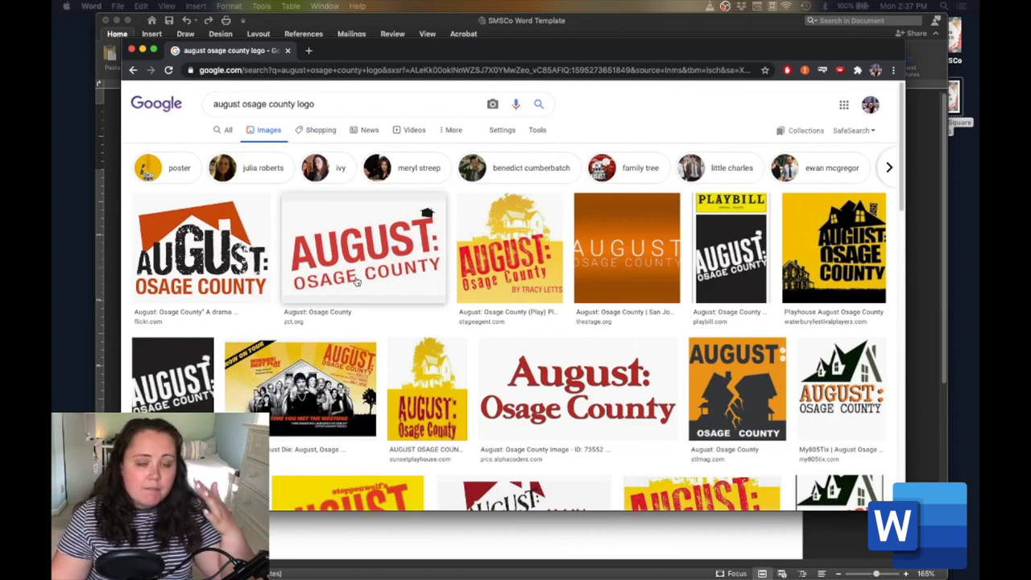
scroll(377, 273, down, 10)
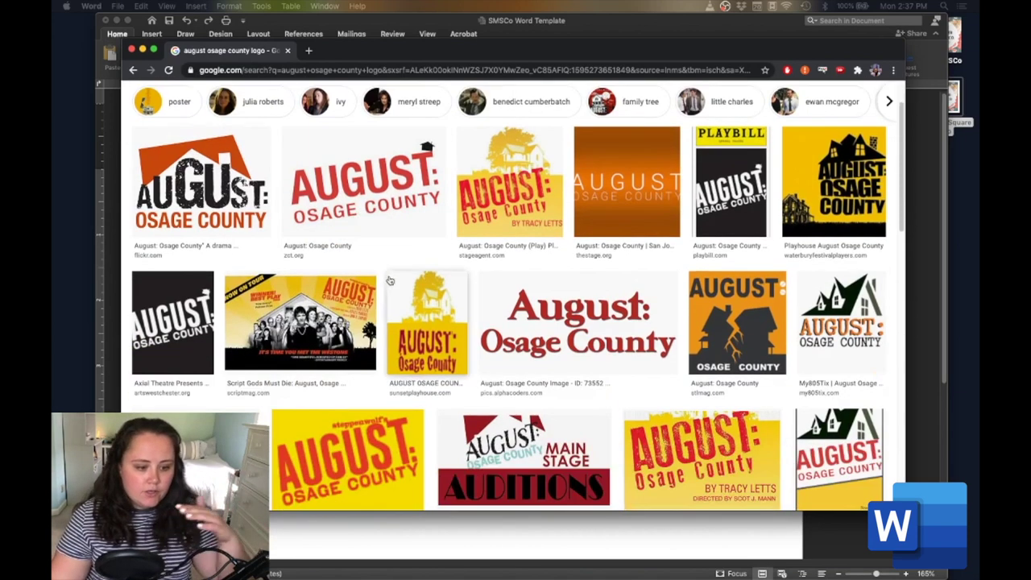
scroll(394, 279, down, 10)
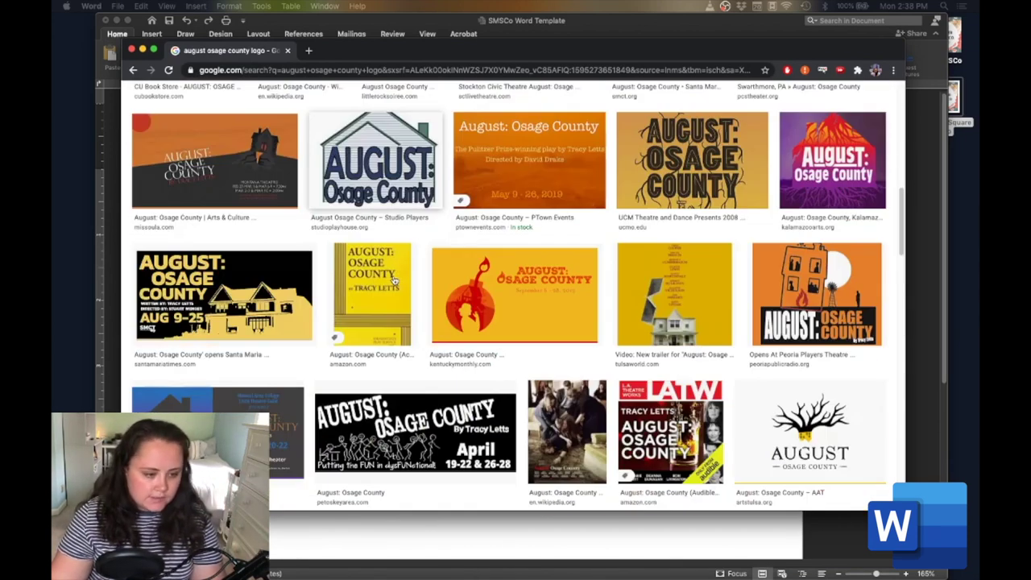
scroll(401, 275, up, 5)
scroll(401, 274, up, 10)
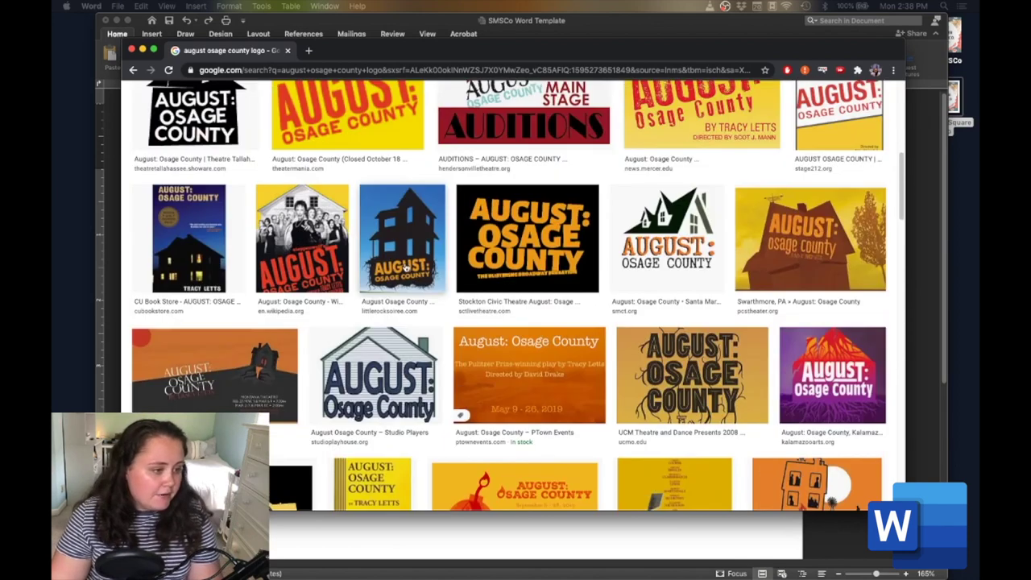
scroll(407, 267, up, 7)
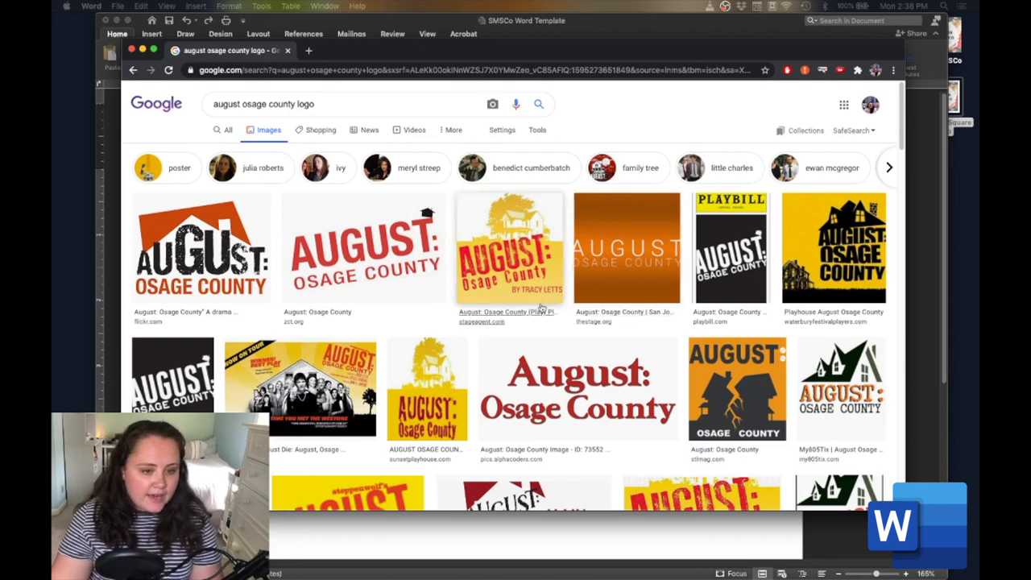
Step: Preview the red slanted August: Osage County logo and the black house-shaped one from Theatre Tallahassee, and close the search tab
click(366, 267)
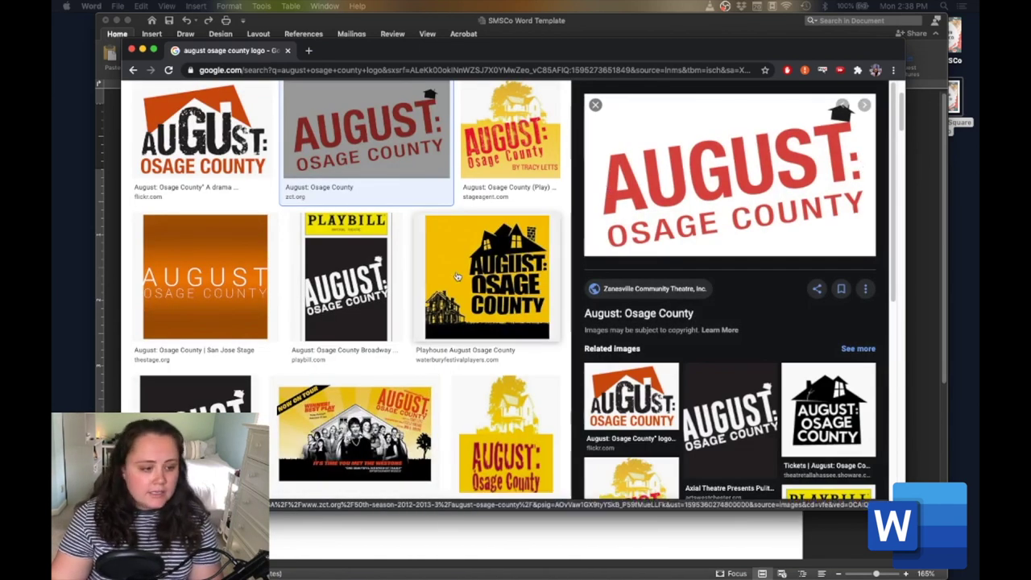
scroll(462, 273, down, 3)
scroll(462, 273, down, 8)
click(179, 211)
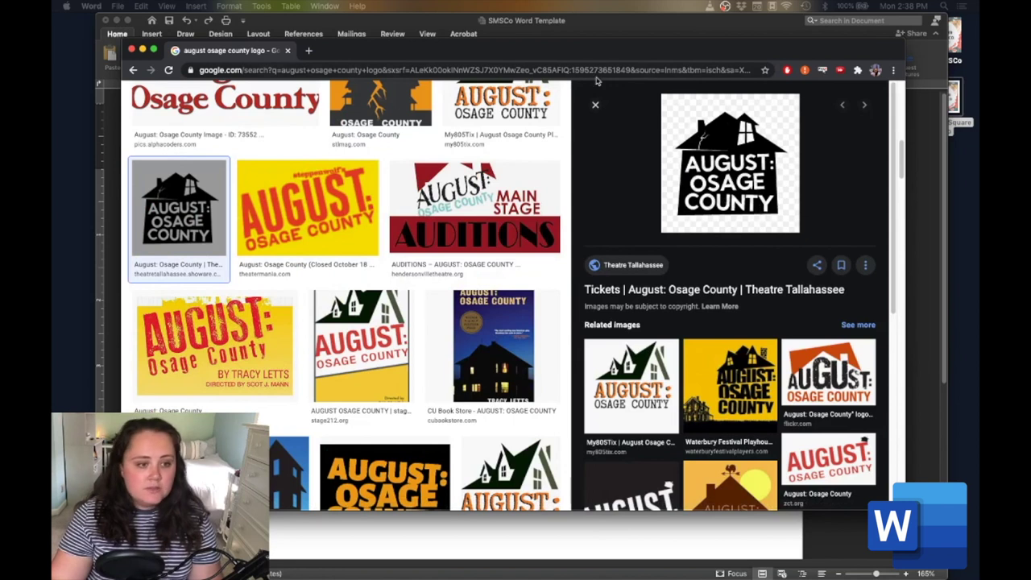
click(287, 50)
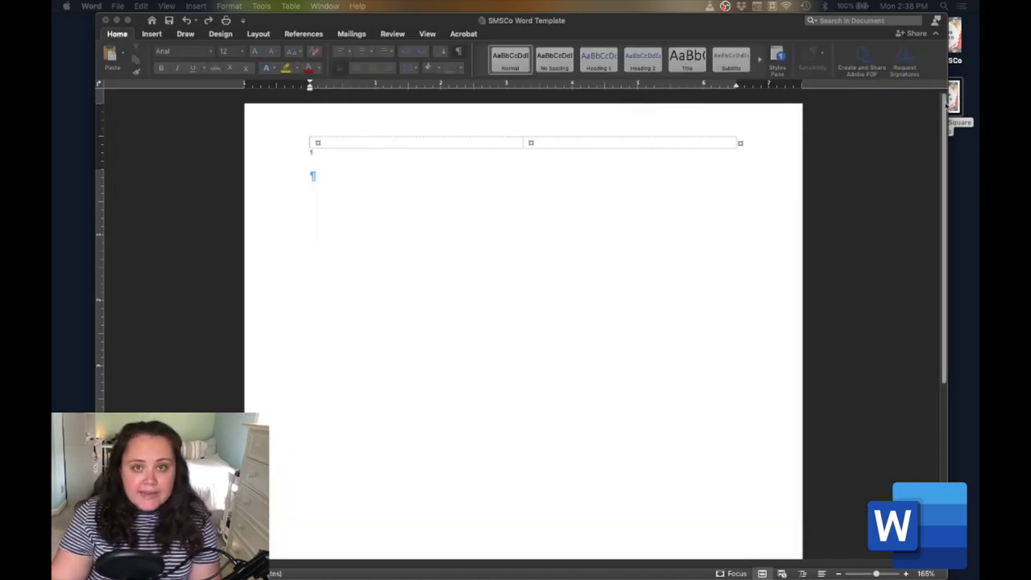
Step: Switch to Finder, create a Branding folder inside the 1 SMSCo folder and move the Company Square Logo image into it
click(958, 101)
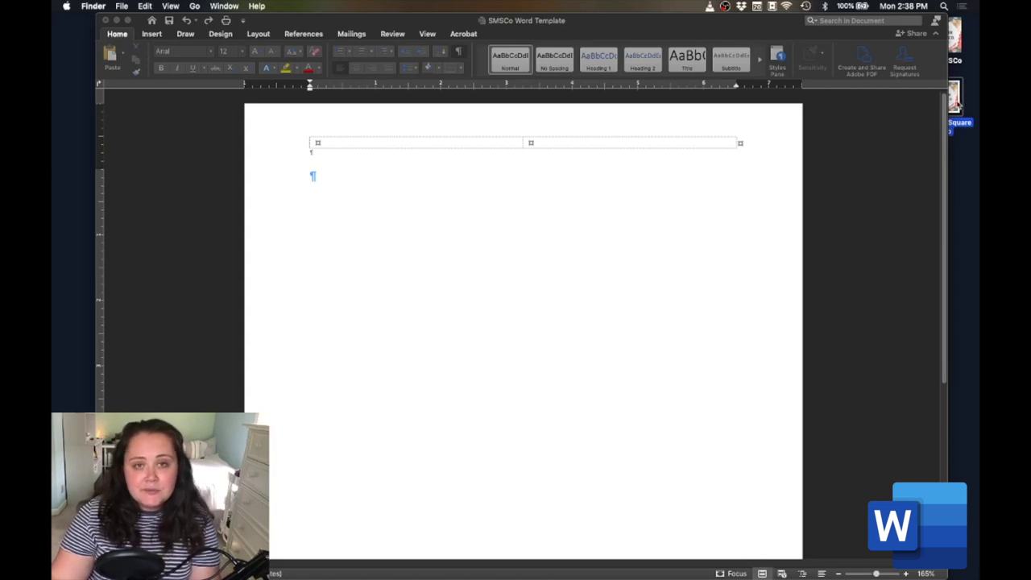
double_click(956, 37)
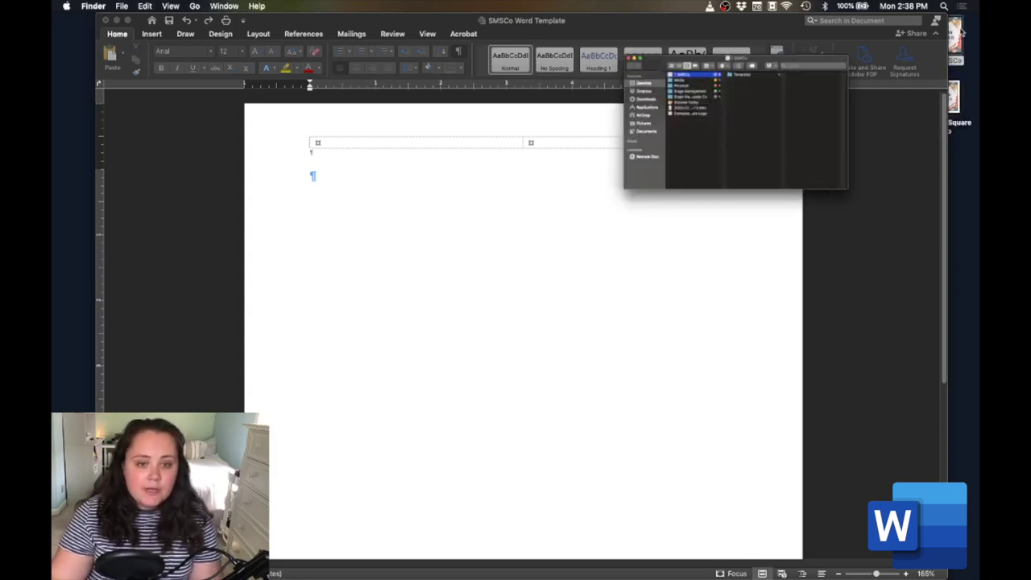
drag(398, 102, 358, 75)
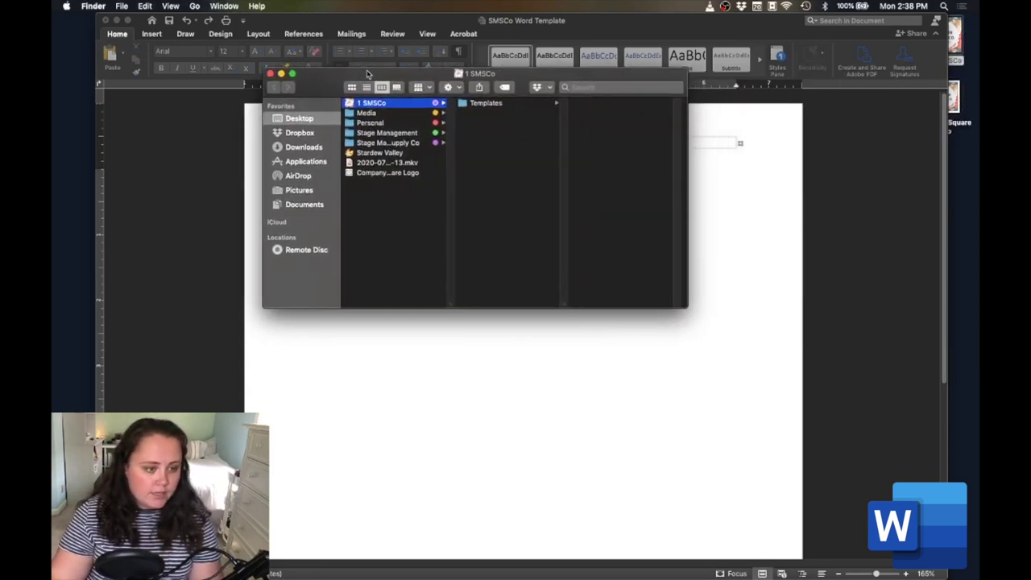
click(405, 173)
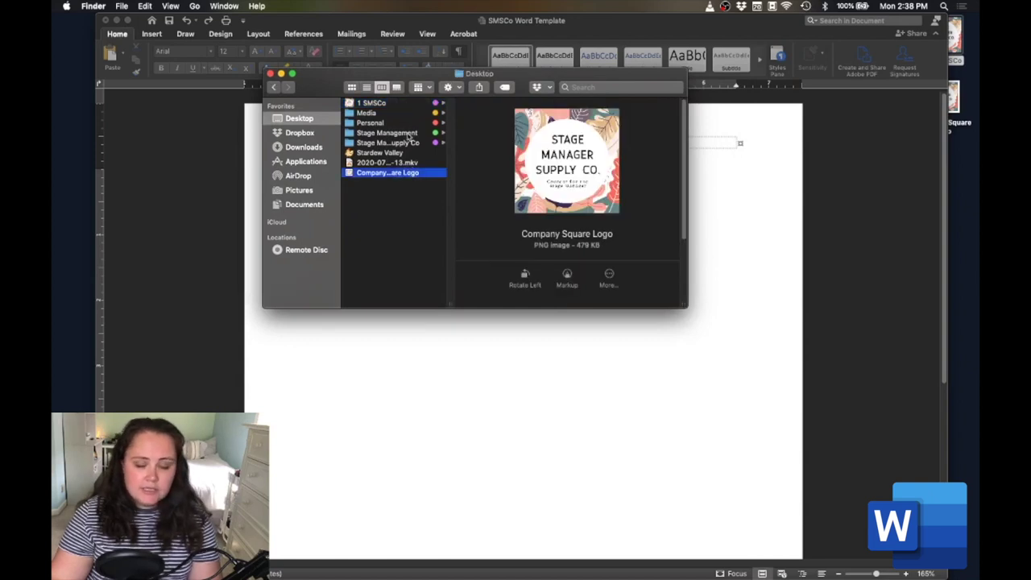
click(405, 105)
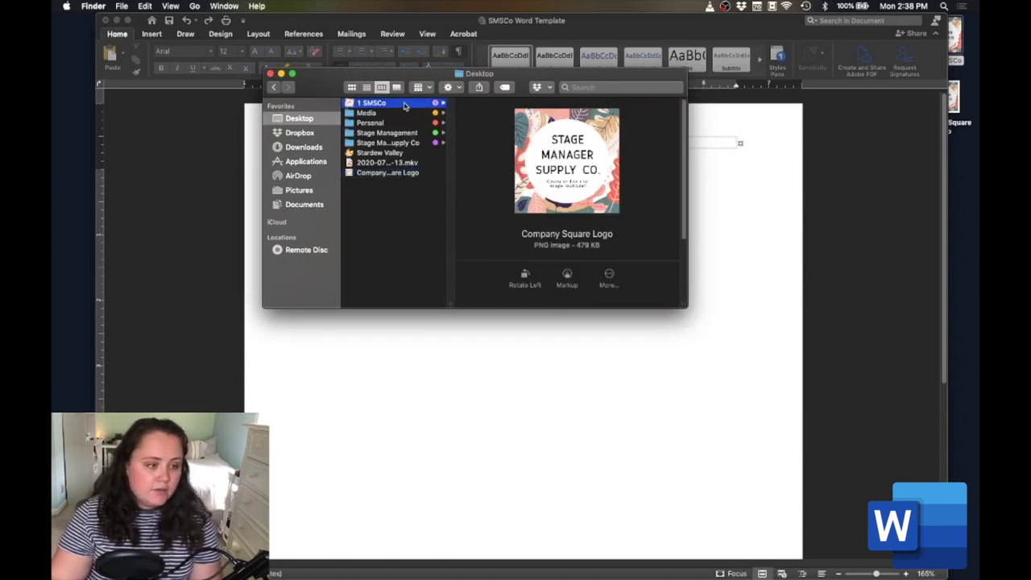
right_click(497, 142)
click(511, 141)
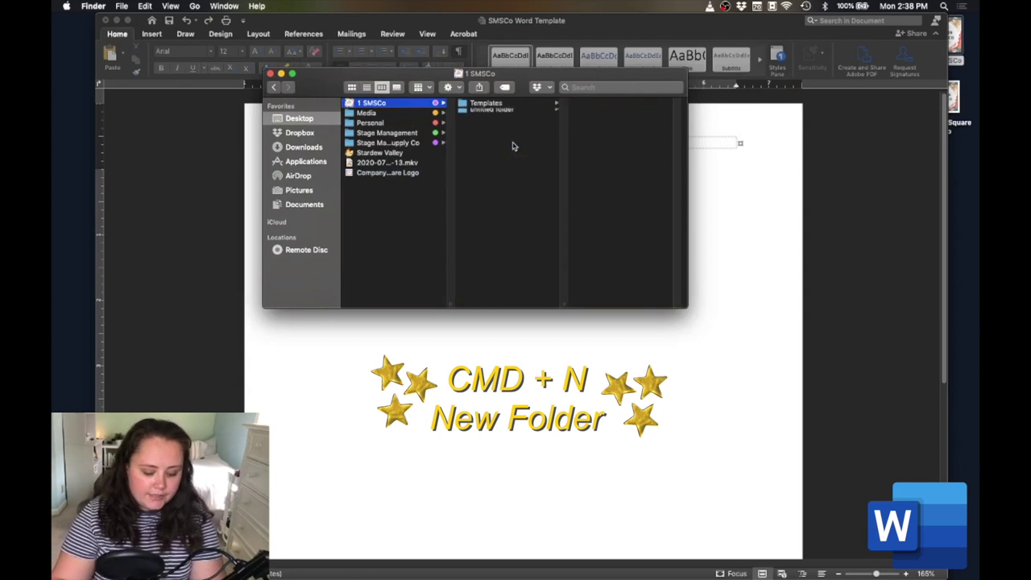
text(Branding)
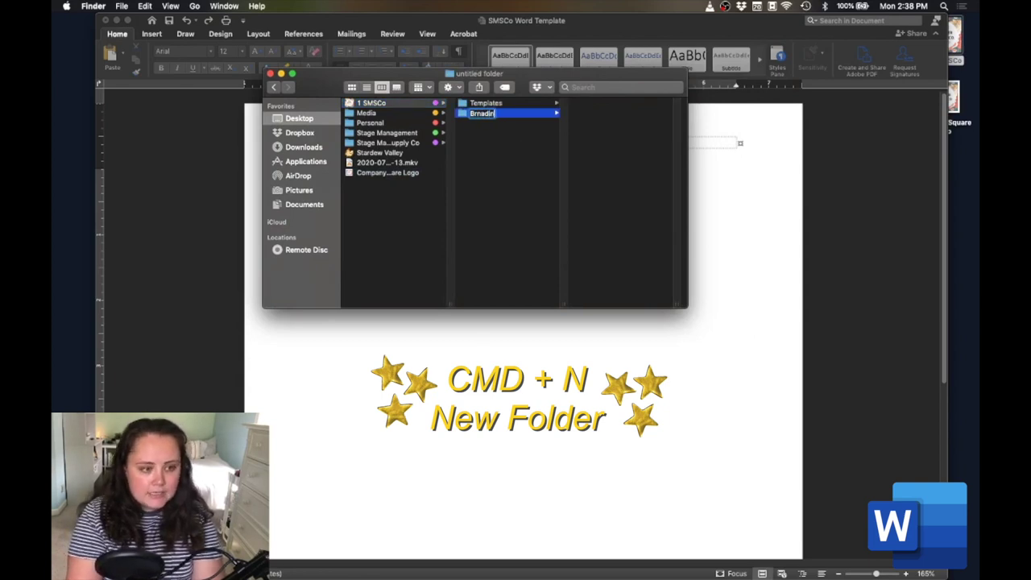
key(Return)
drag(381, 173, 487, 102)
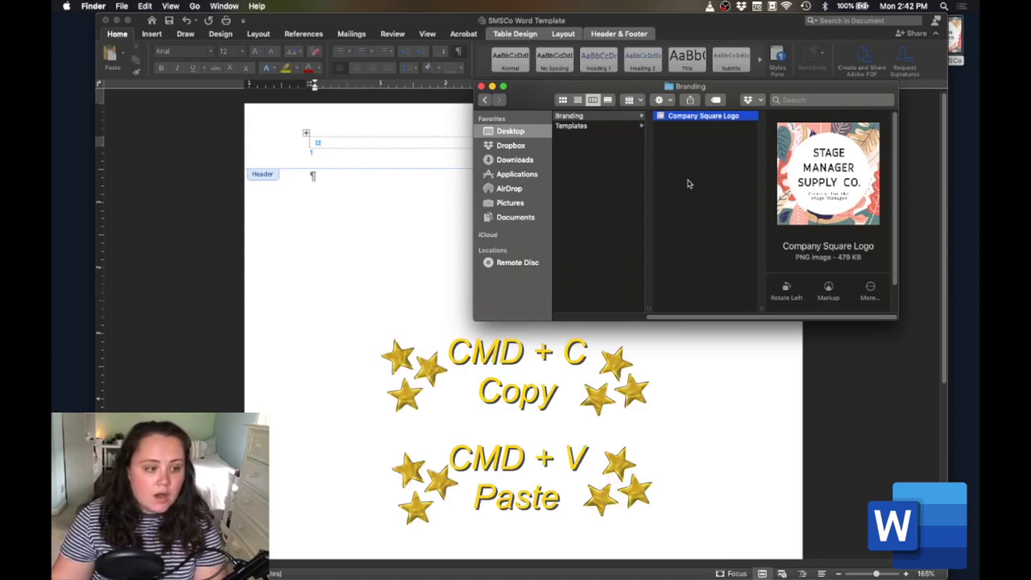
Step: Copy the Company Square Logo image from the Branding folder and paste it into the first cell of the Word header table
click(689, 184)
click(698, 116)
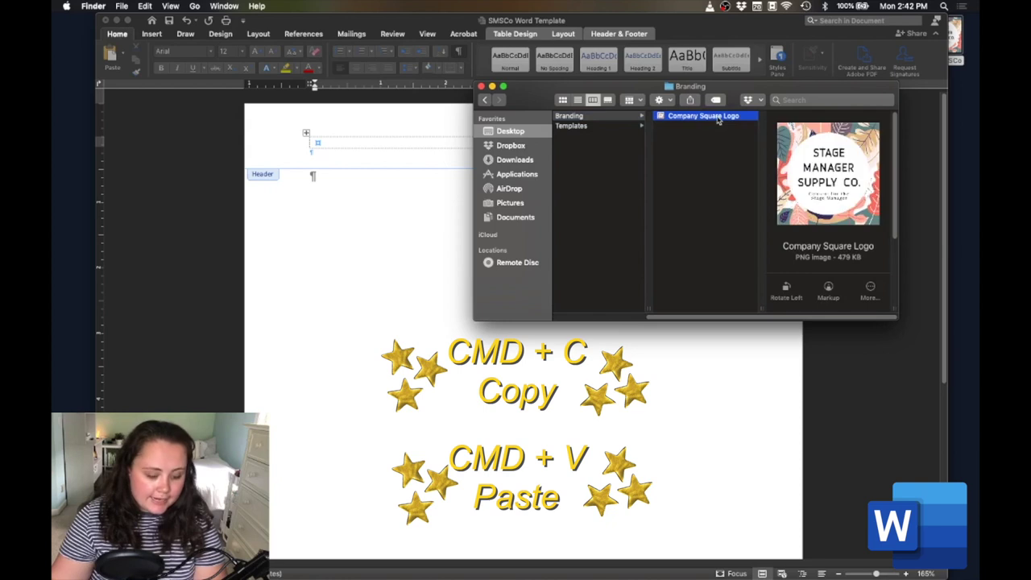
key(super+c)
click(319, 142)
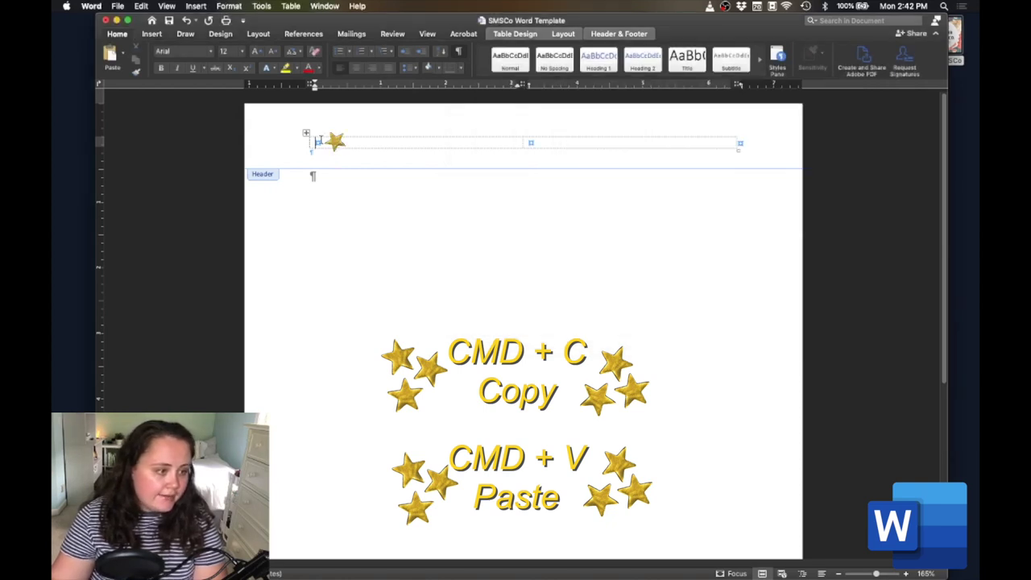
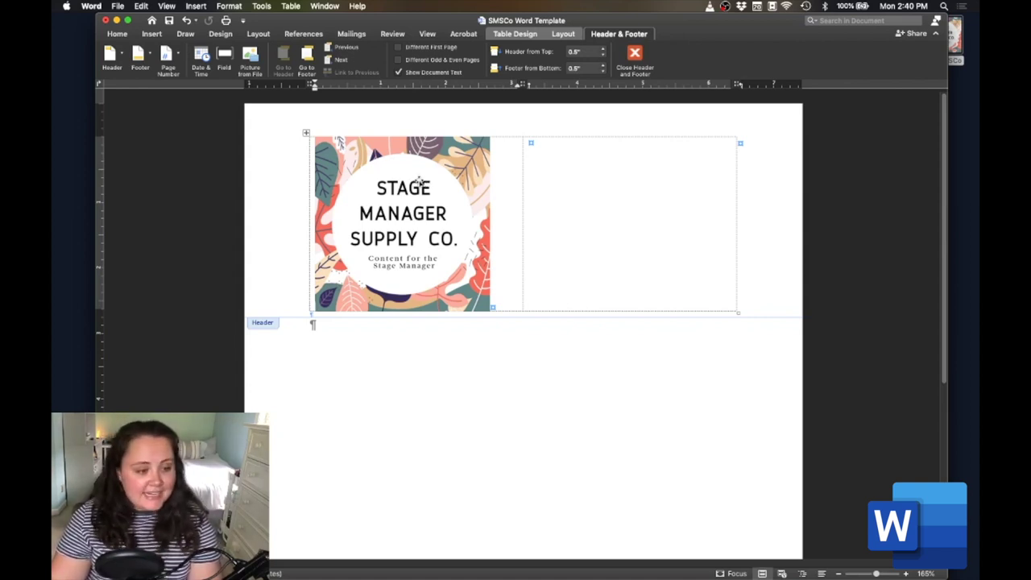
Step: Shrink the header logo proportionally to about 0.64 inch square
click(419, 182)
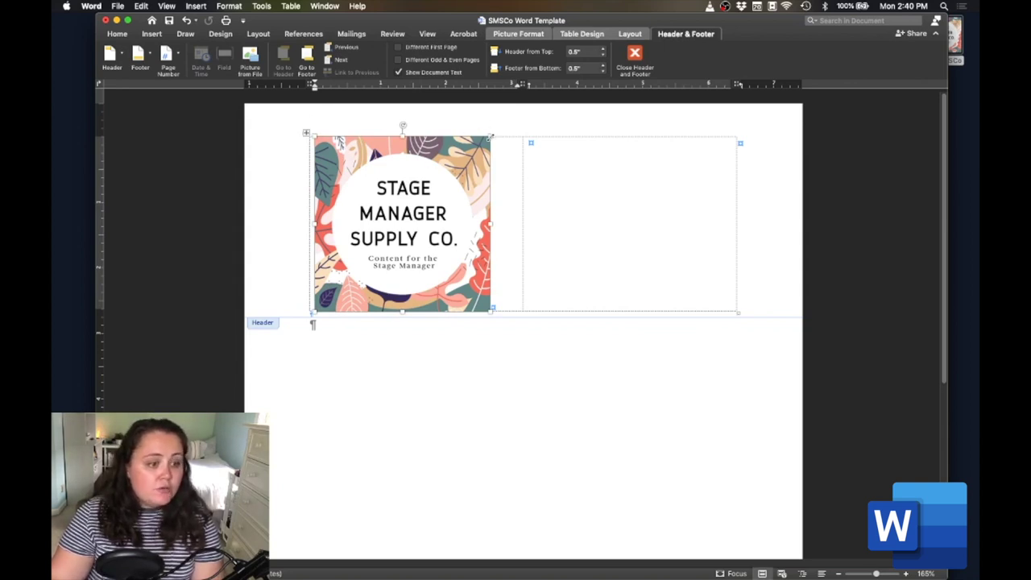
drag(490, 136, 342, 214)
drag(421, 238, 361, 179)
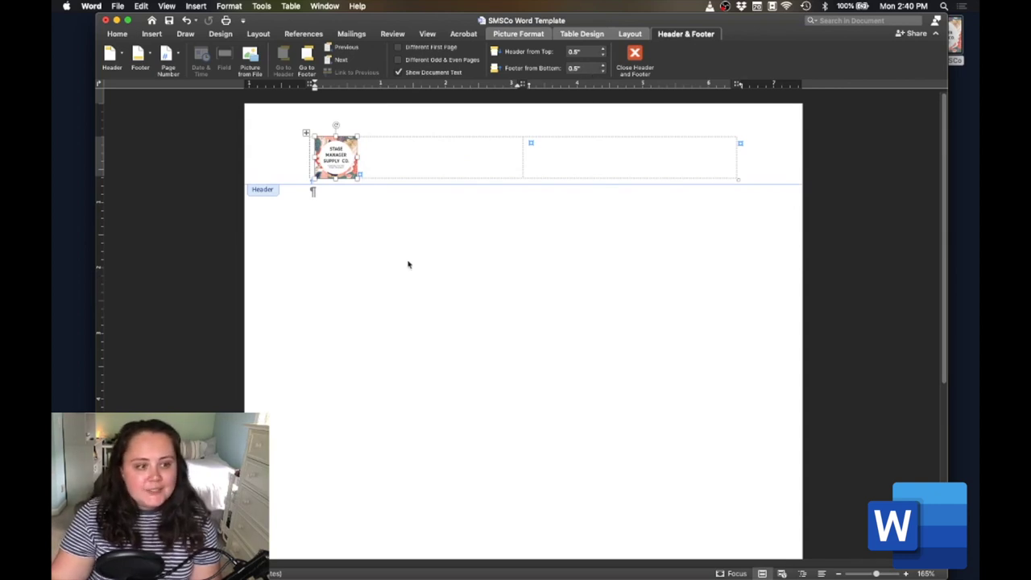
Step: Set the header logo's height to 0.5 inch with its proportions locked
click(525, 34)
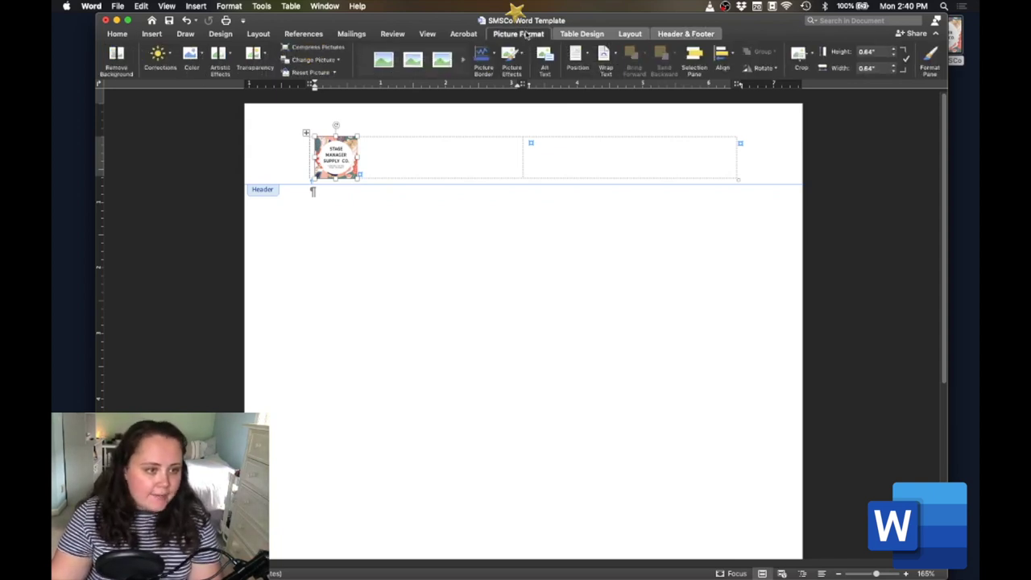
double_click(866, 52)
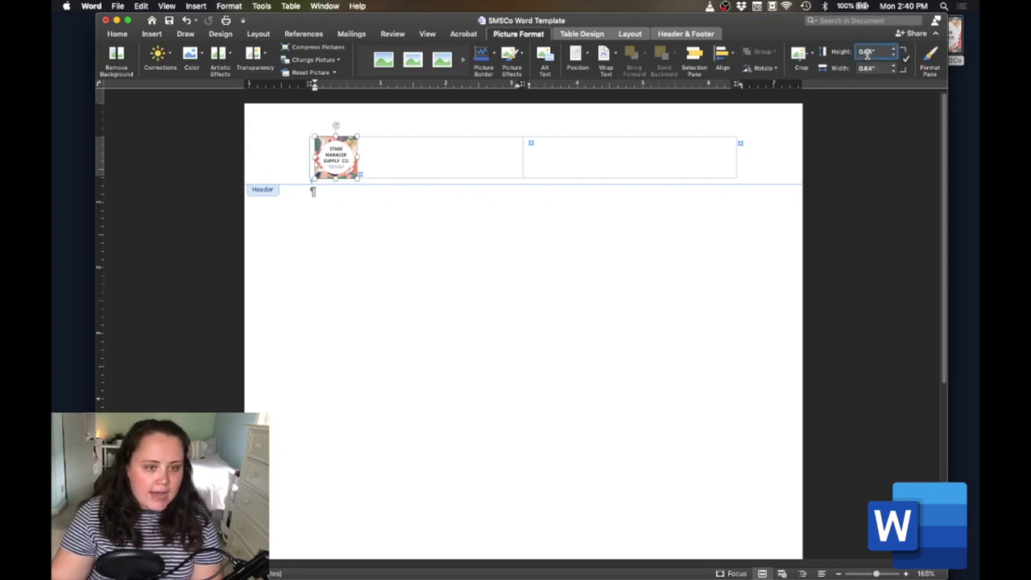
text(0.64)
key(Return)
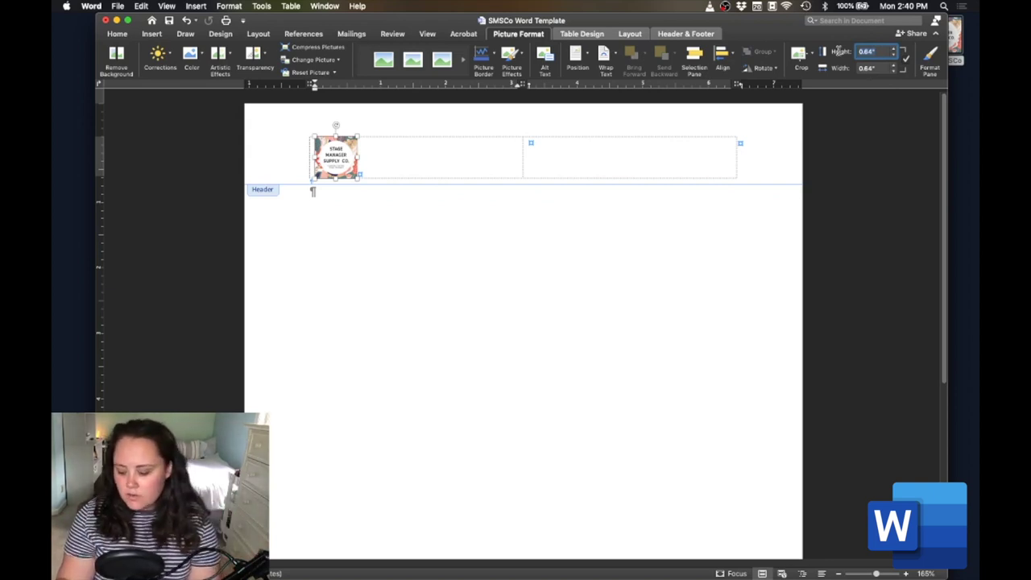
key(BackSpace)
key(Return)
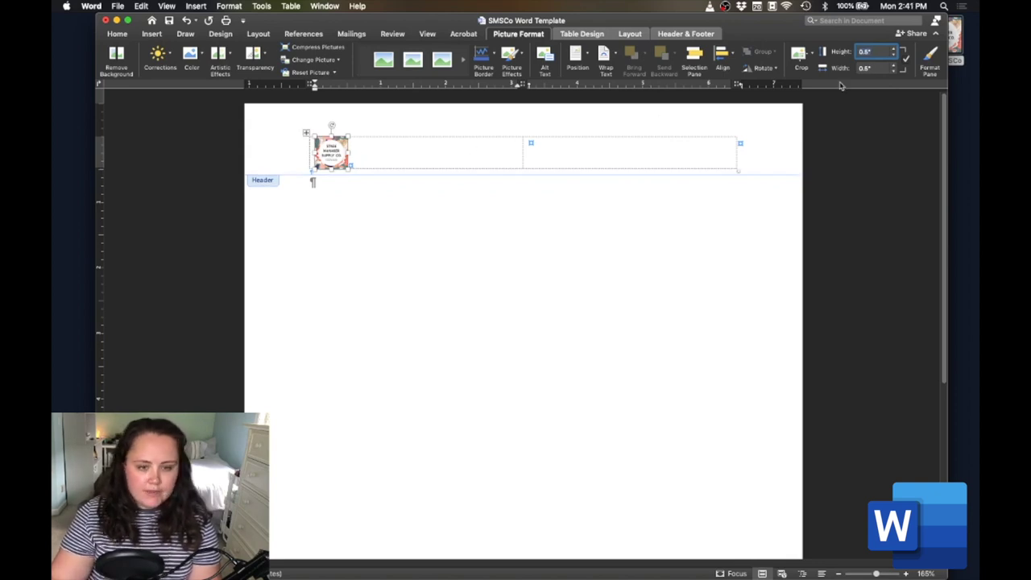
Step: Set the header logo's height to 0.75 inch, keeping it square
text(.75)
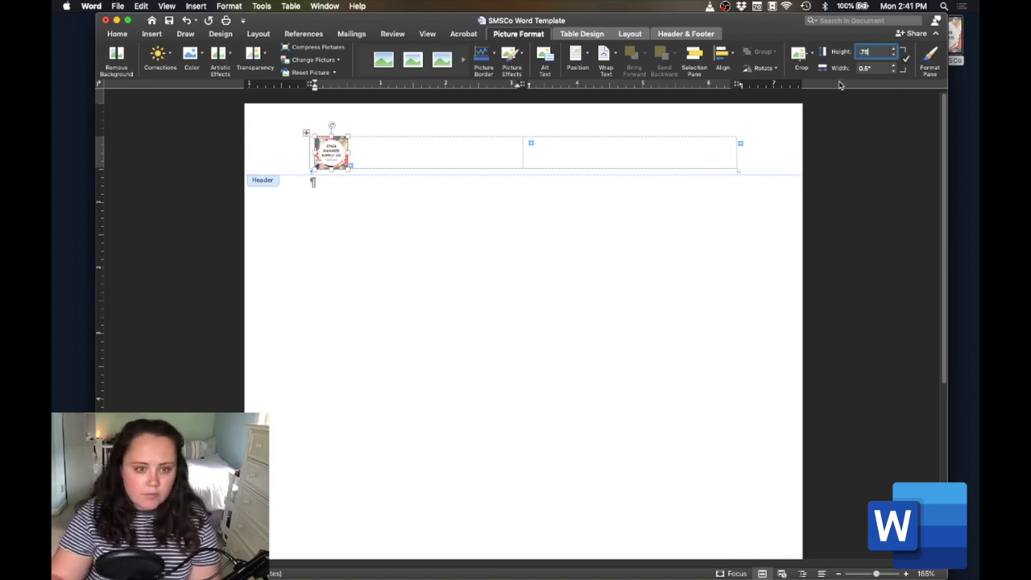
key(Return)
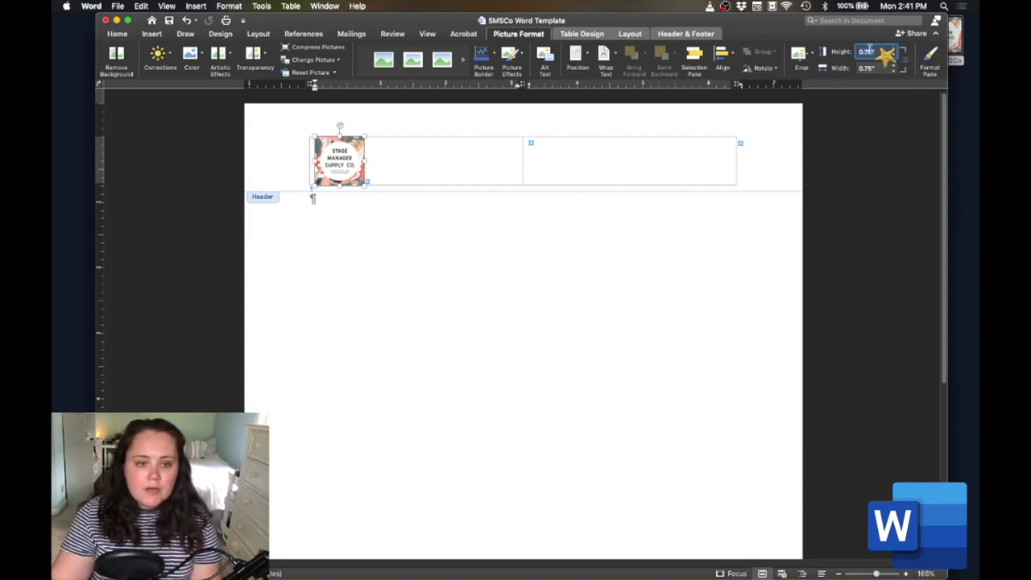
click(884, 53)
key(BackSpace)
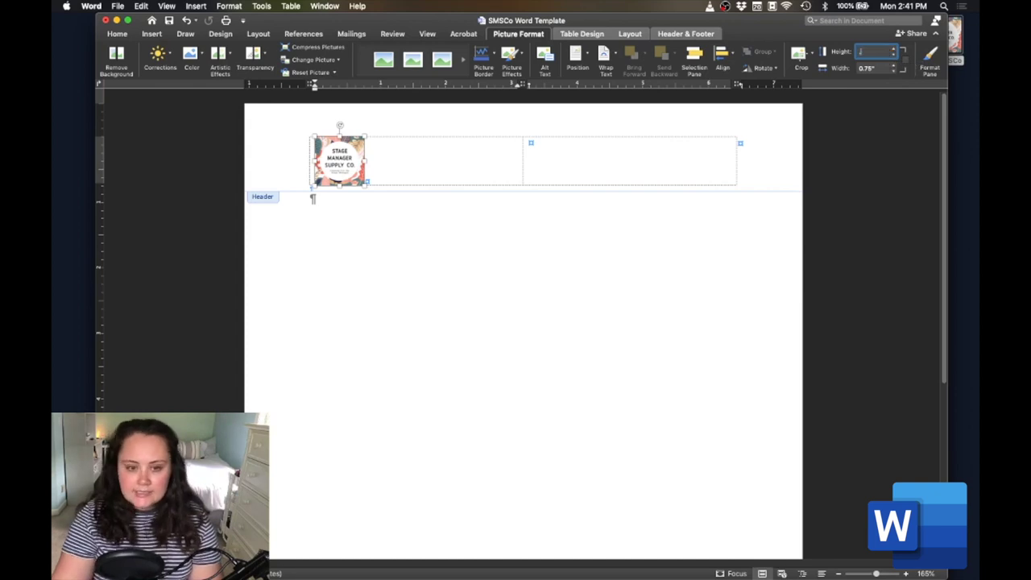
key(Return)
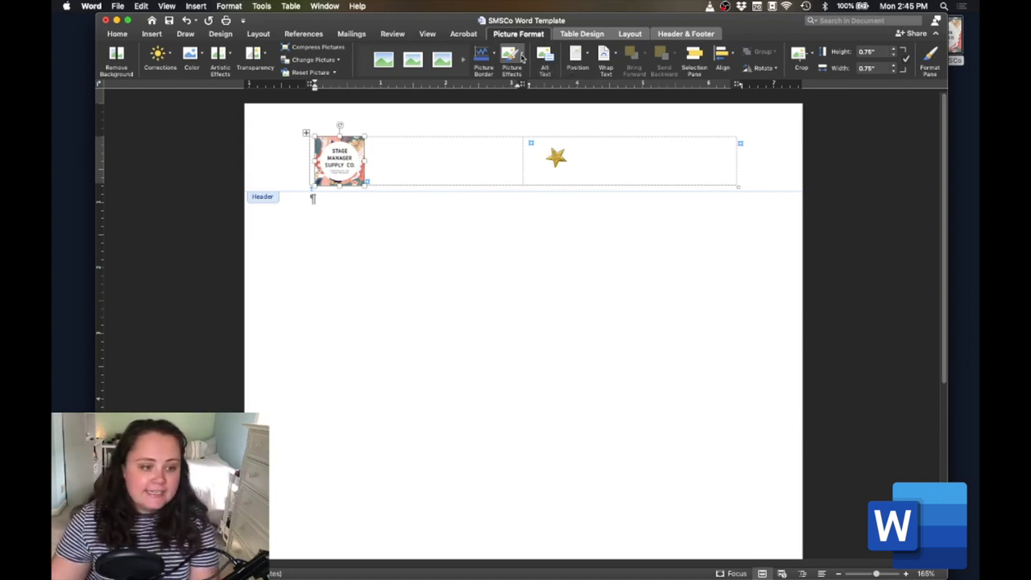
Step: Right-align the second cell of the header table and enter DOCUMENT TITLE in it
click(563, 165)
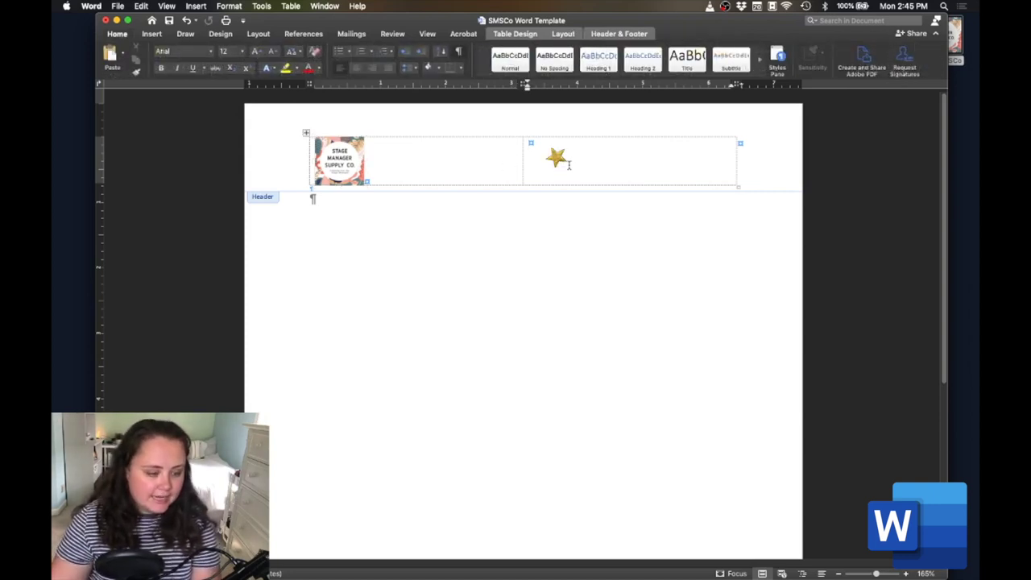
drag(563, 165, 373, 71)
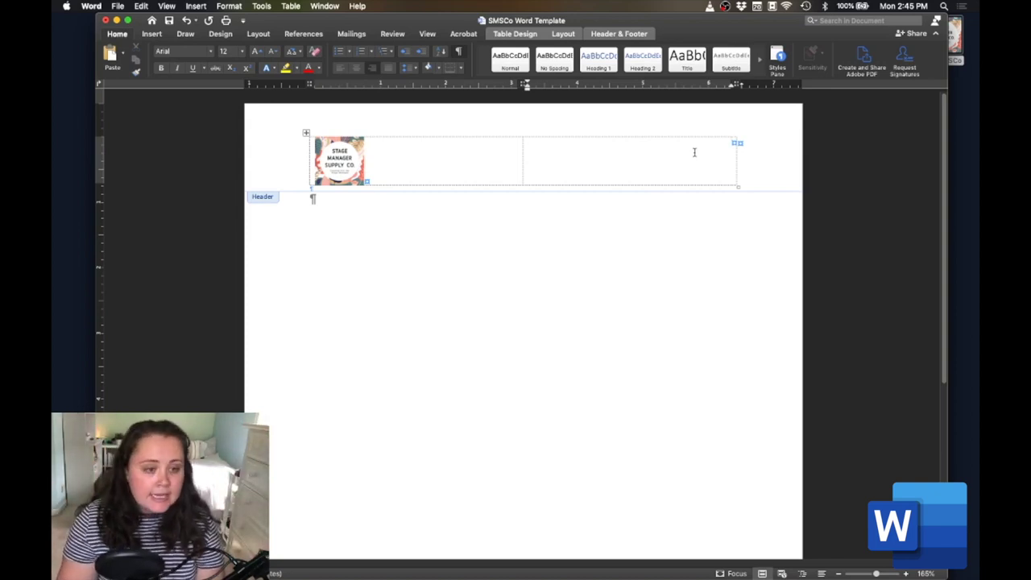
text(DOUCM)
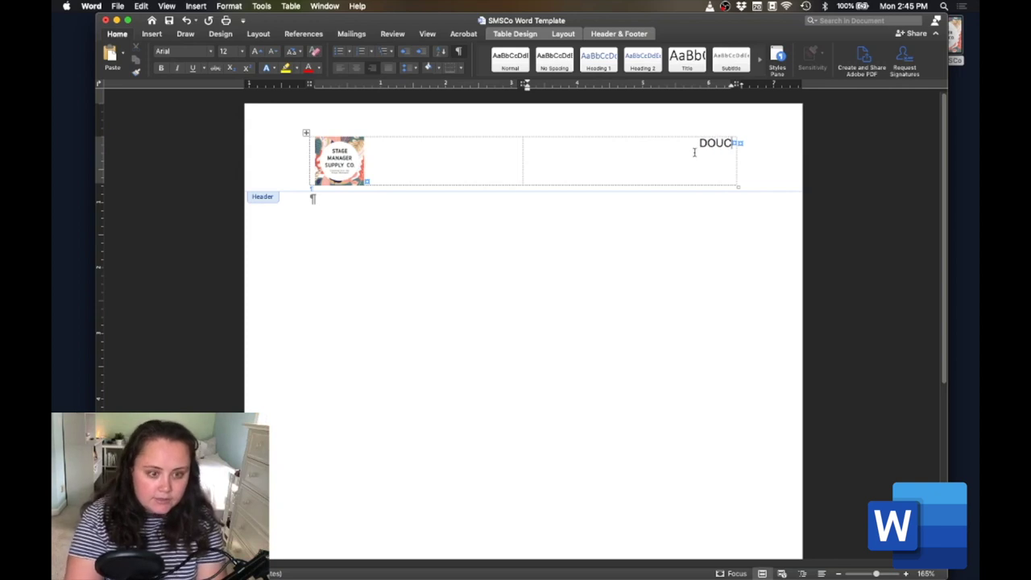
key(BackSpace)
key(BackSpace)
key(BackSpace)
text(CUM)
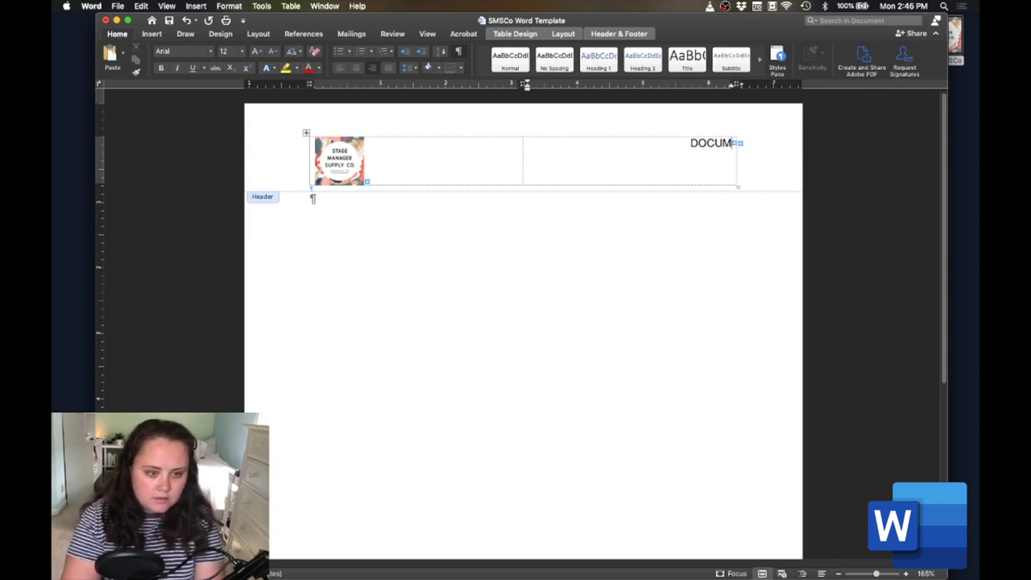
text(ENT TITLE)
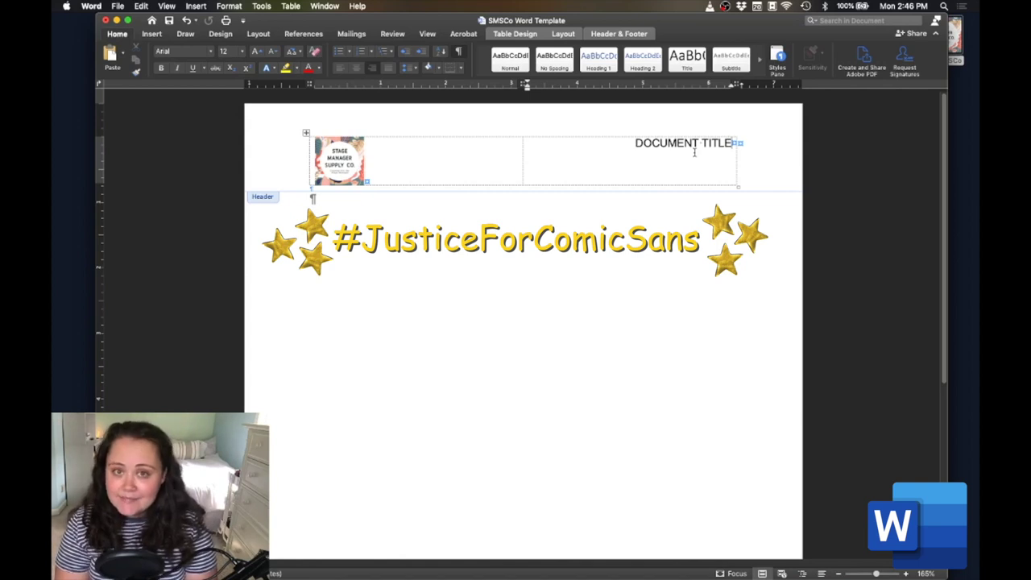
Step: Format the DOCUMENT TITLE text in the header as bold and enlarge it to 16 pt
double_click(678, 145)
triple_click(678, 145)
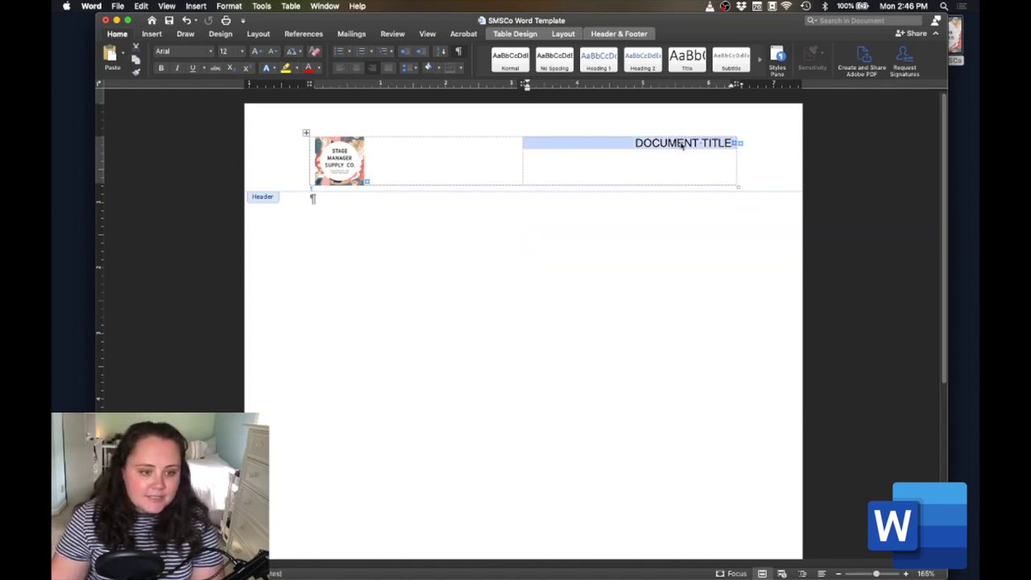
click(161, 67)
key(super+shift+period)
key(super+shift+period)
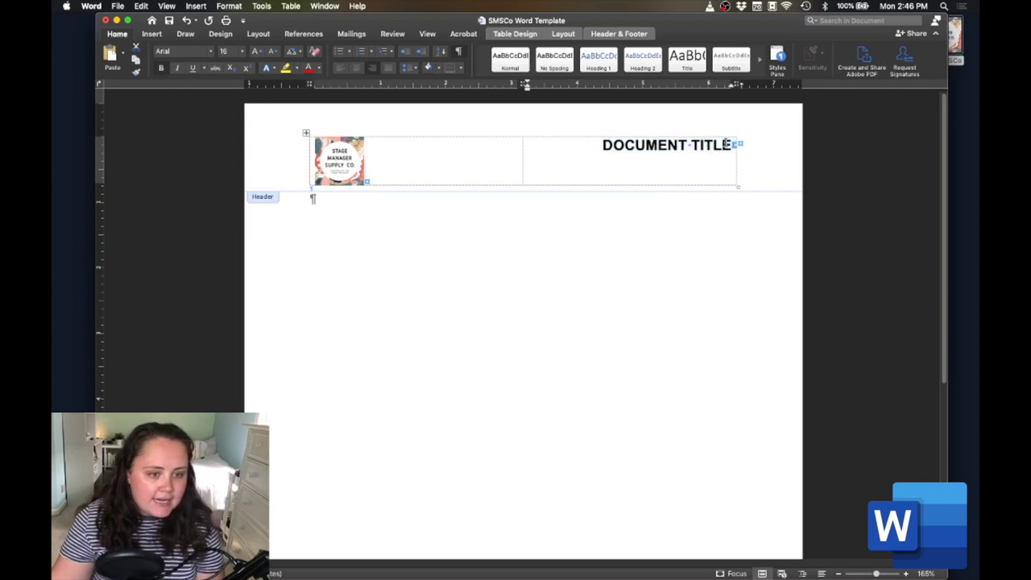
Step: Add SUBTITLE on a new line below the document title in regular, non-bold 14 pt text
key(Return)
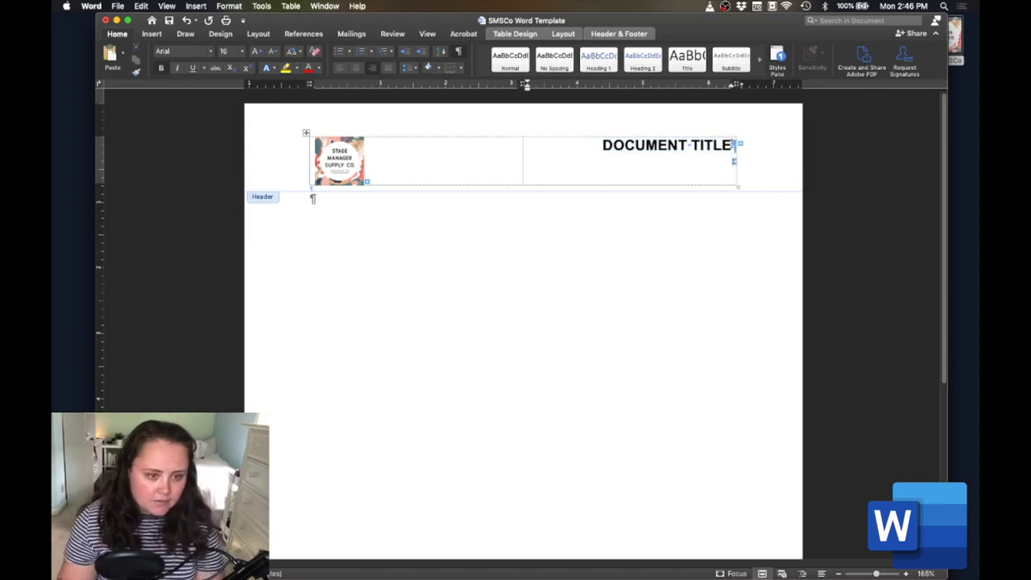
text(SUBTITLE)
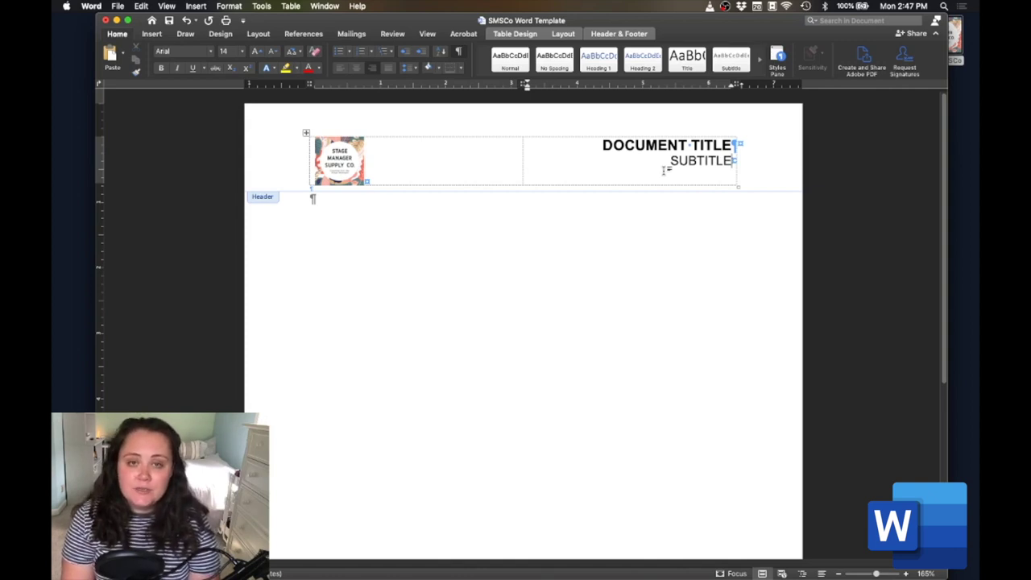
click(659, 156)
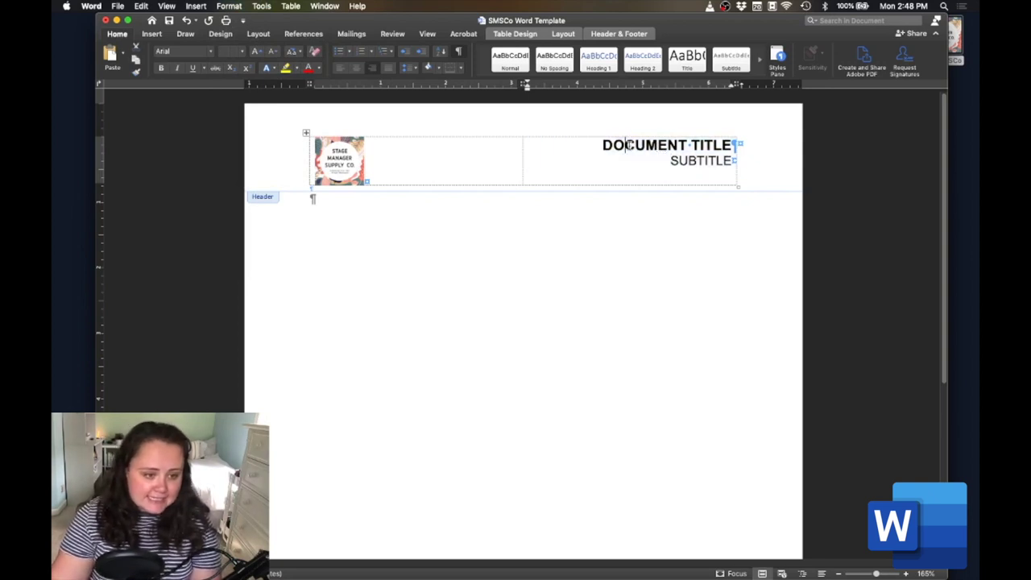
Step: Examine the font effects and advanced character spacing and typography settings available for the DOCUMENT TITLE text
double_click(631, 146)
triple_click(631, 146)
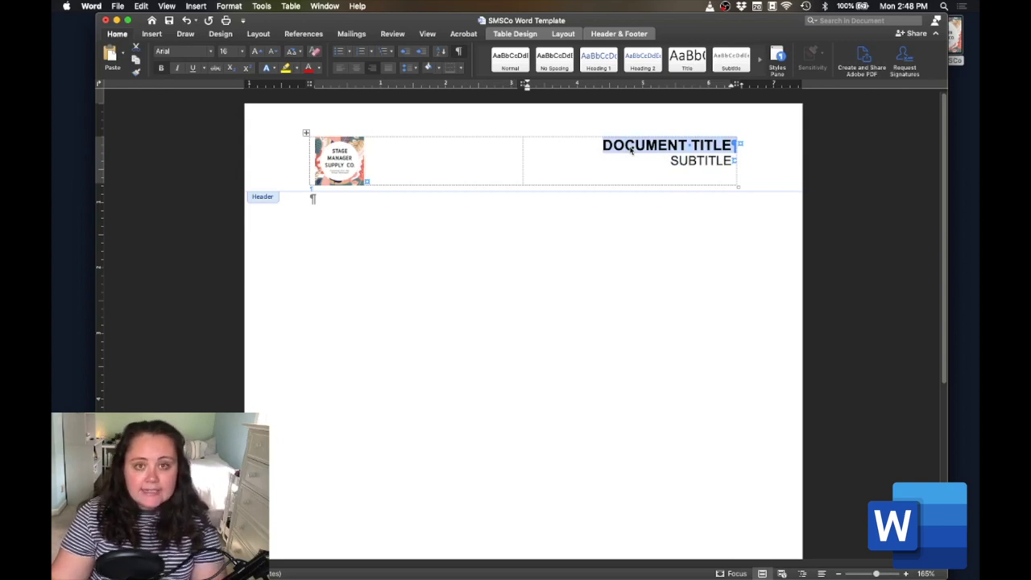
click(244, 6)
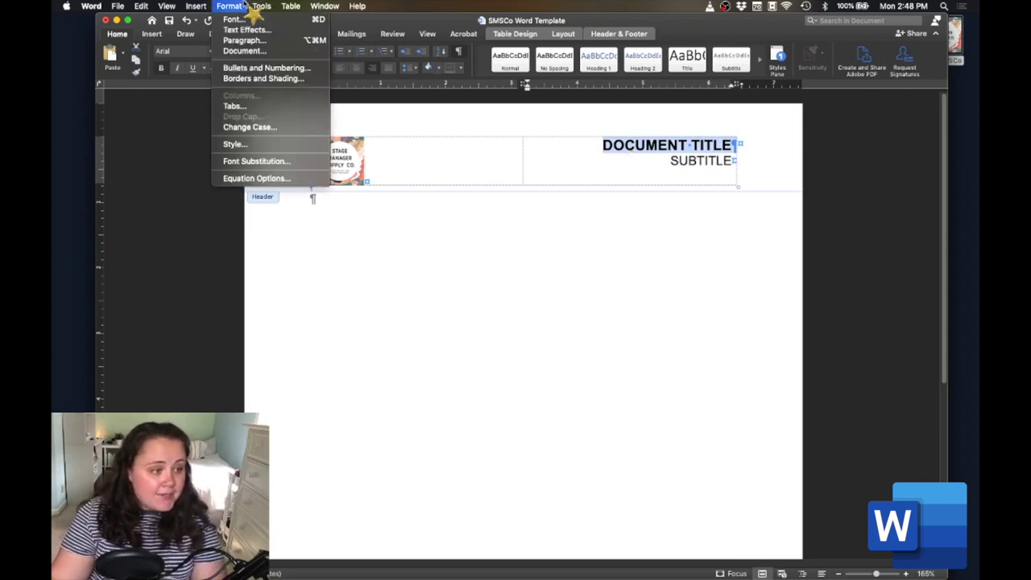
click(234, 18)
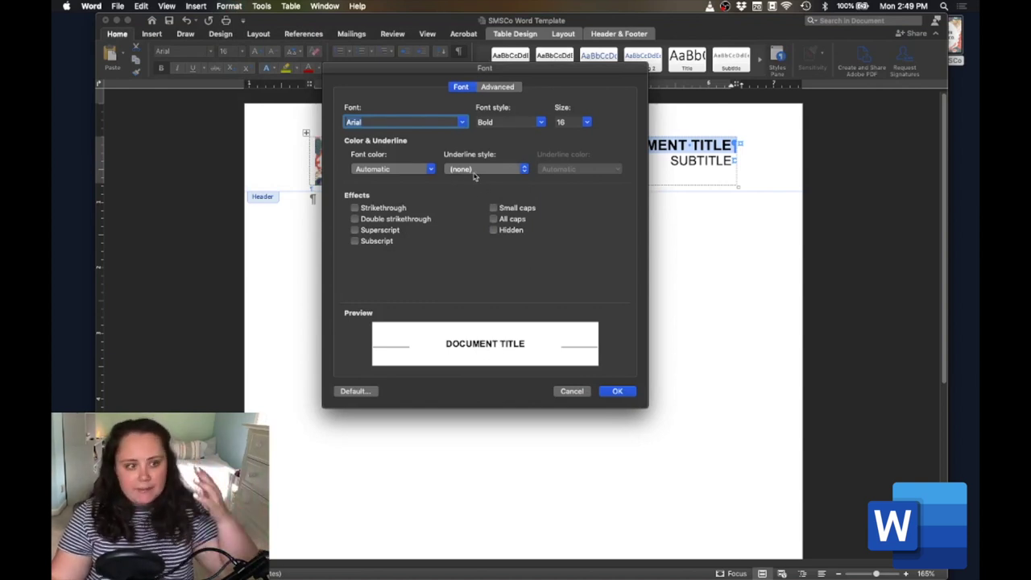
click(372, 209)
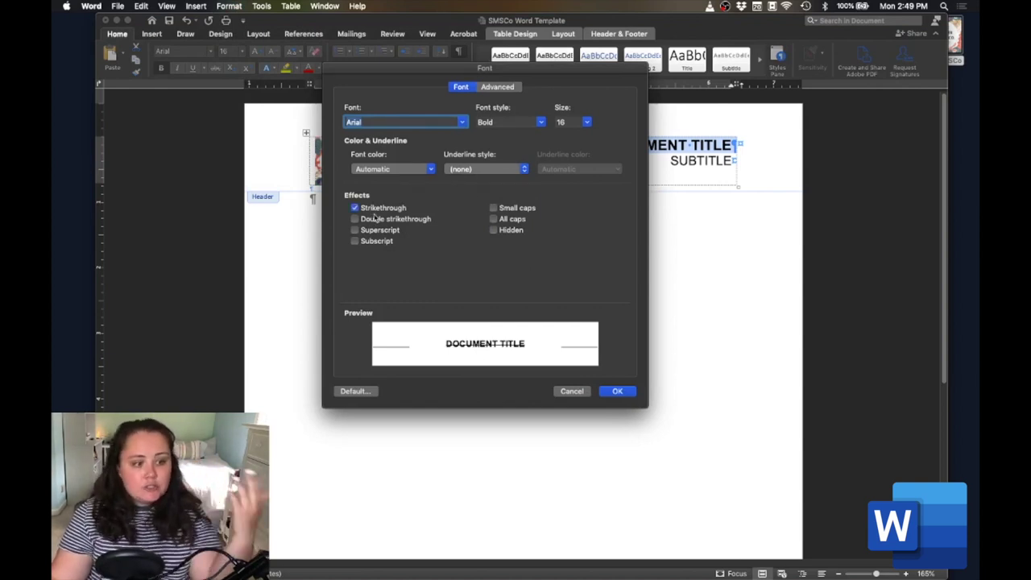
click(395, 209)
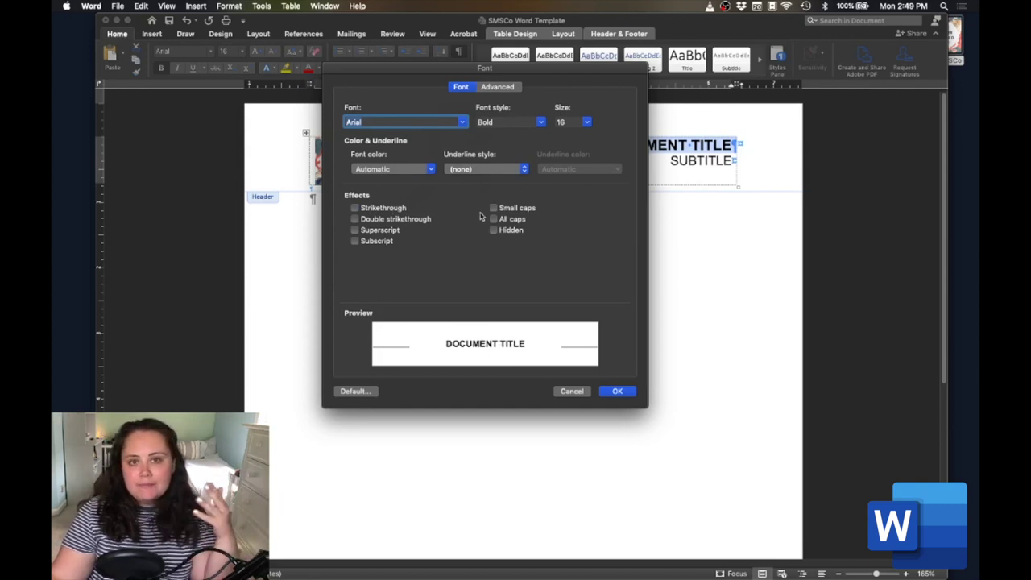
click(379, 230)
click(377, 240)
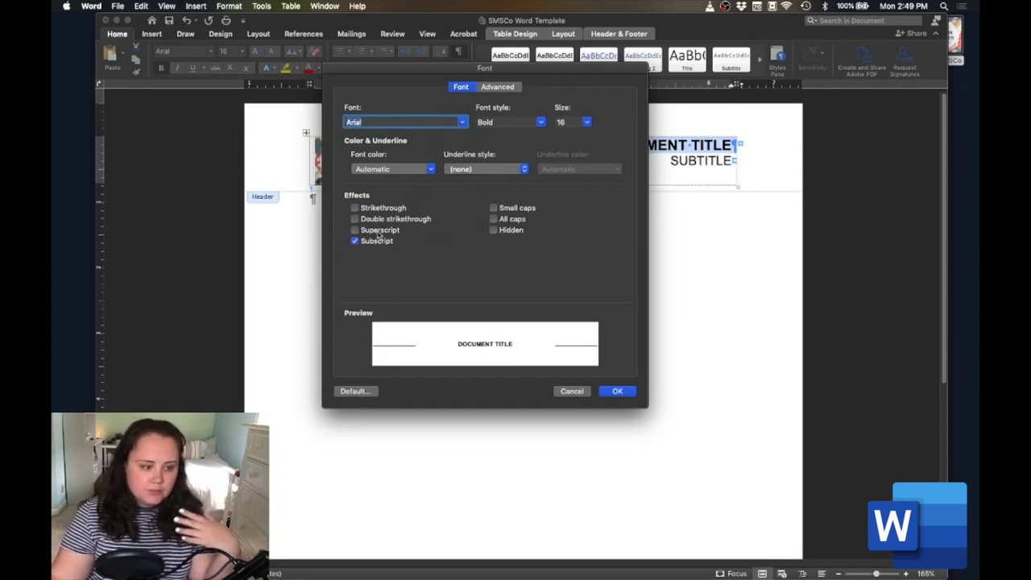
click(377, 240)
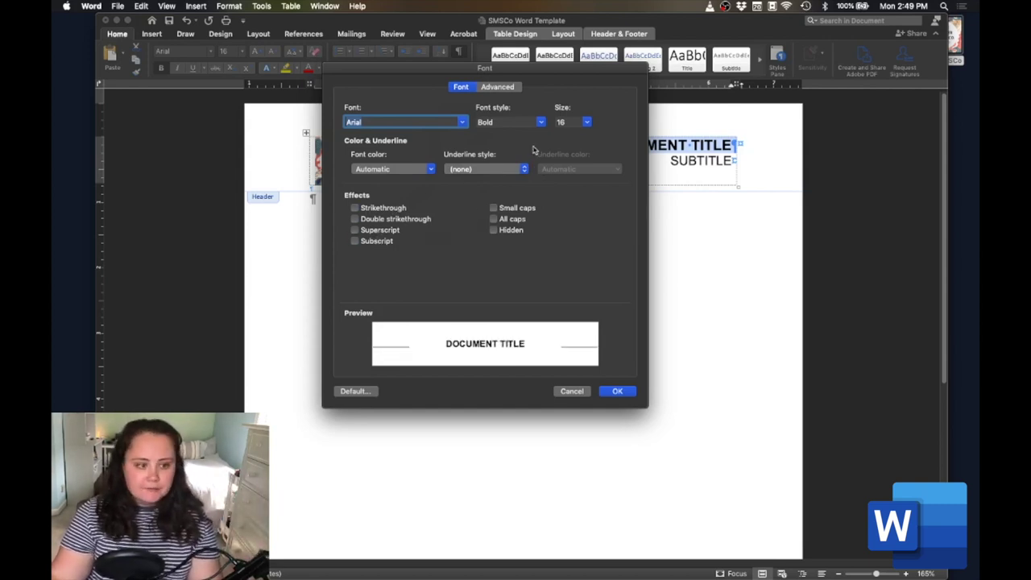
click(504, 88)
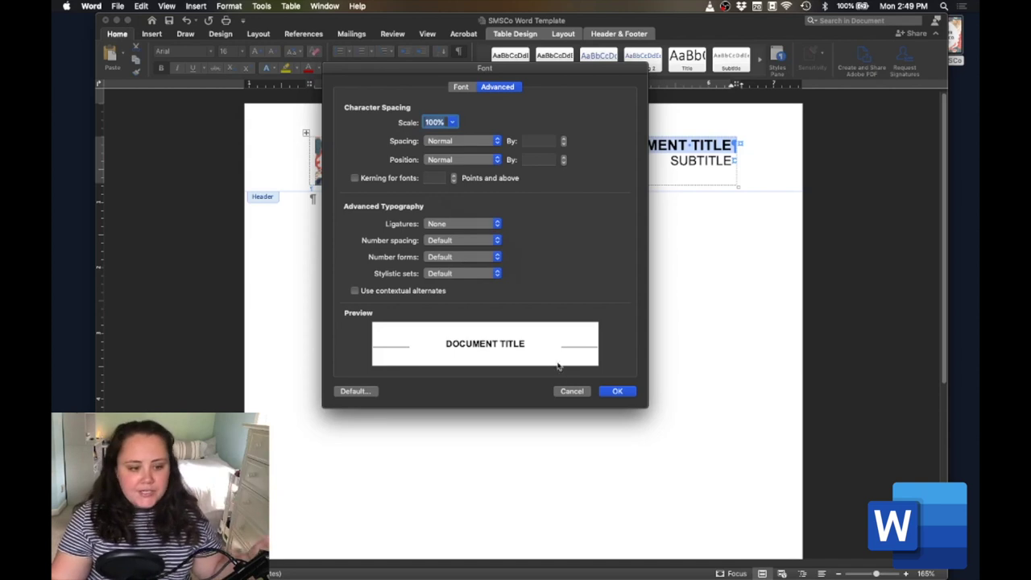
click(462, 87)
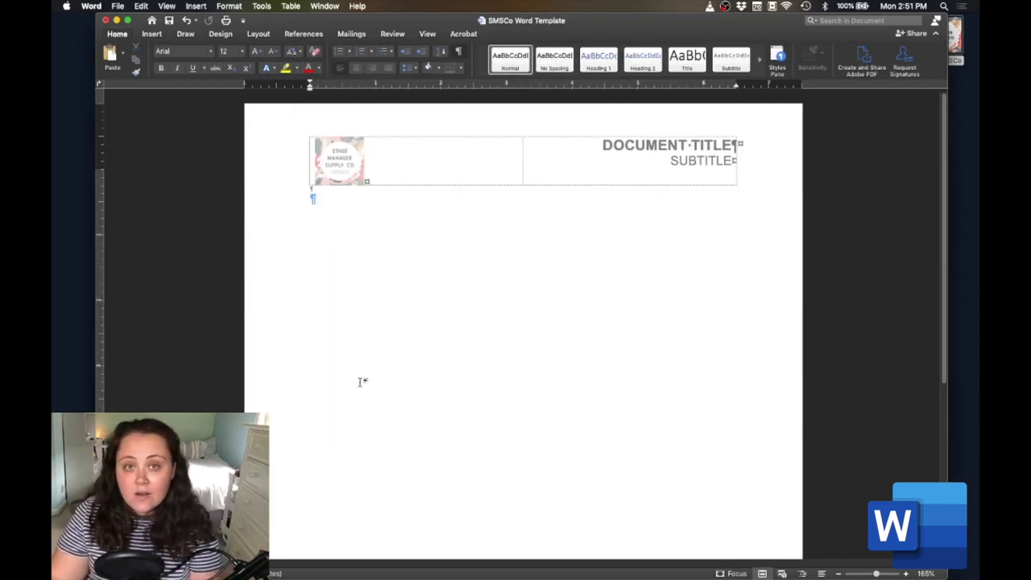
Step: Open the page footer for editing and insert a table with three columns and one row
scroll(351, 398, down, 5)
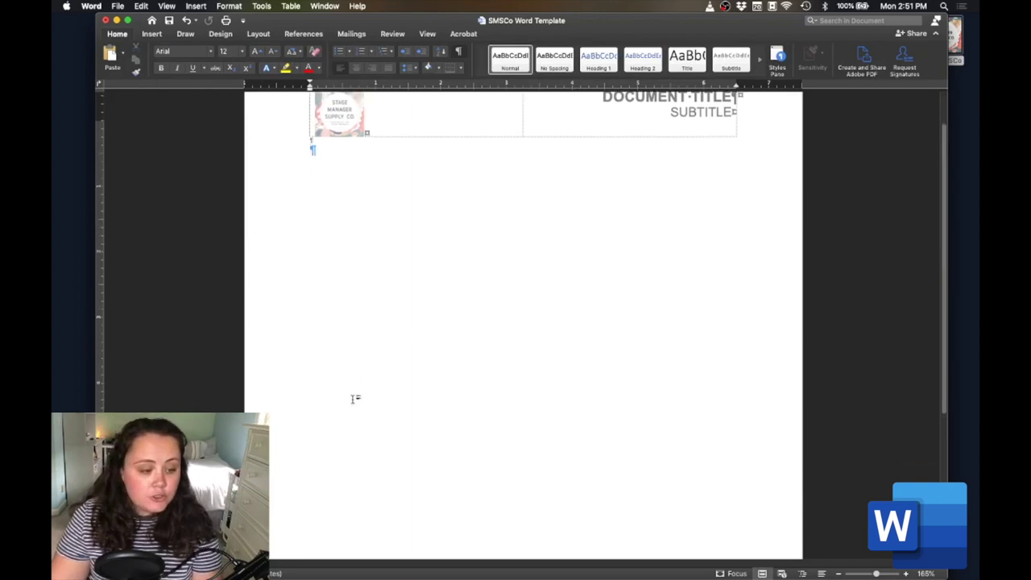
double_click(340, 500)
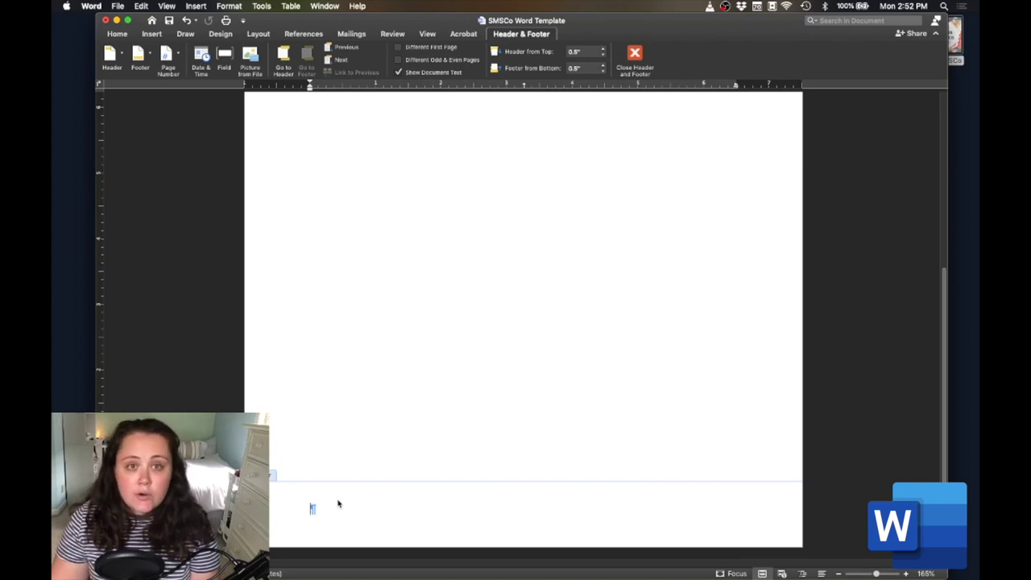
click(152, 34)
click(172, 53)
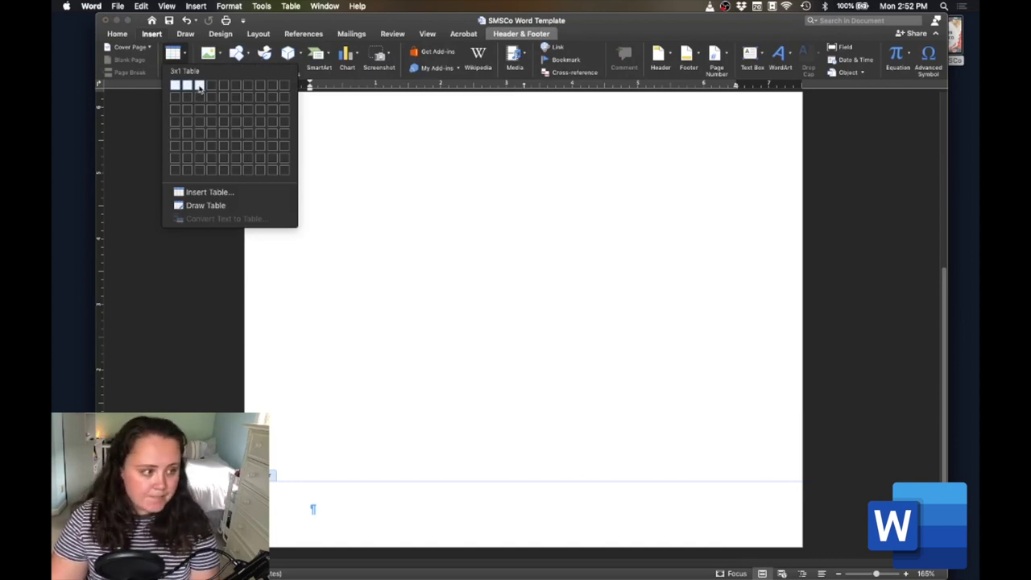
click(199, 86)
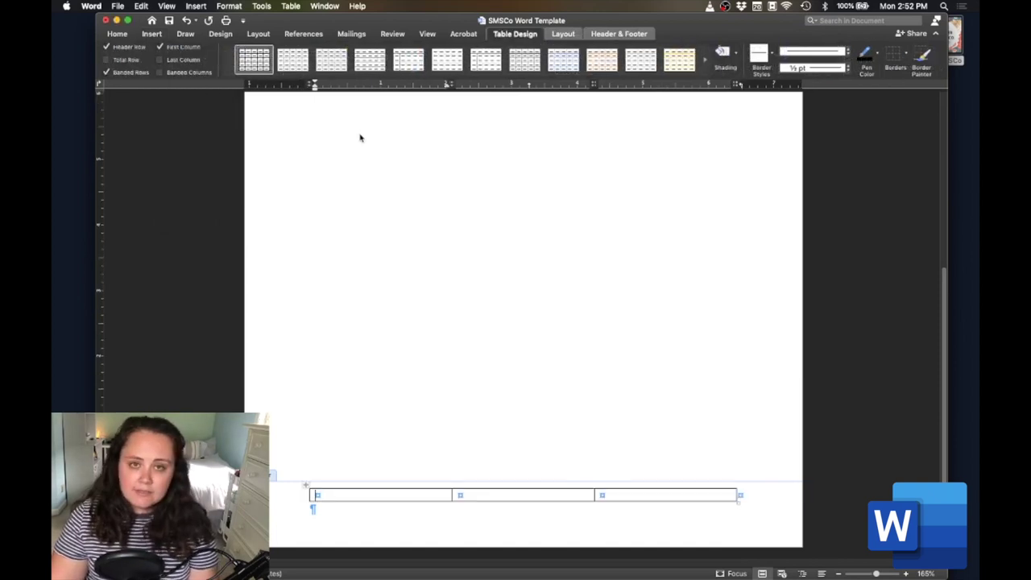
Step: Reduce the empty paragraph below the footer table to a font size of 1 pt
click(313, 510)
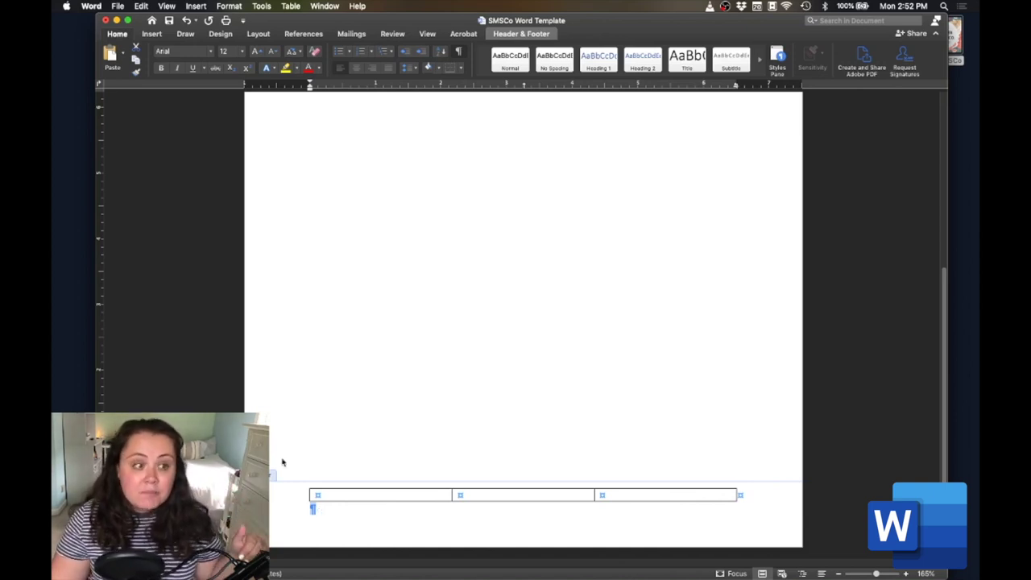
click(224, 51)
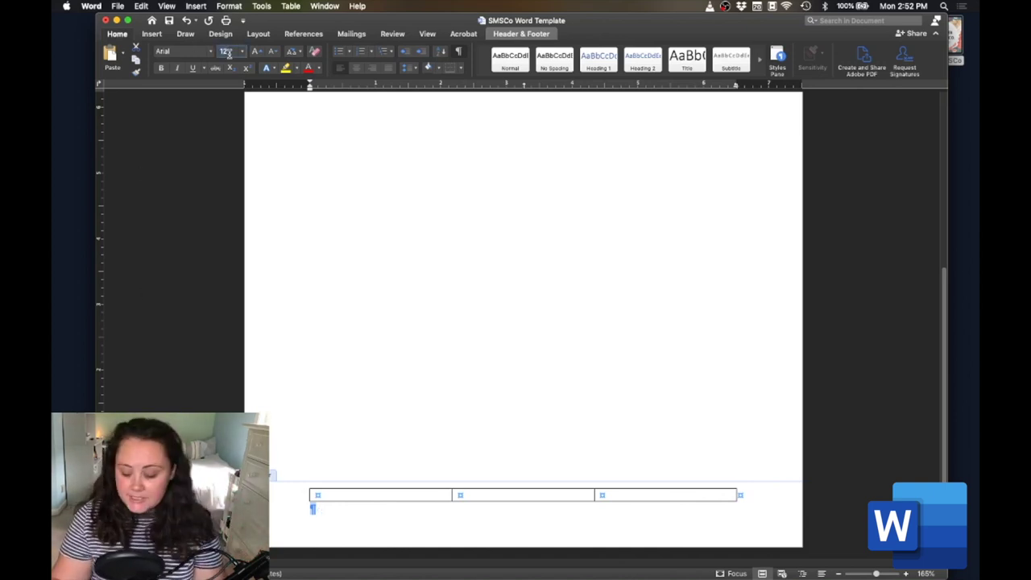
text(1)
key(Return)
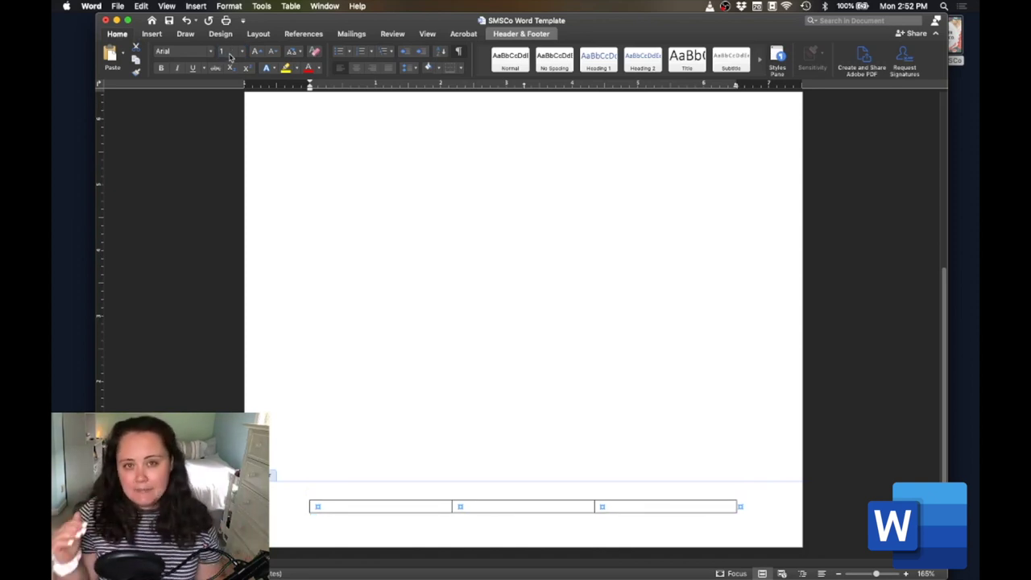
Step: Remove all borders from the three cells of the footer table
drag(612, 509, 442, 507)
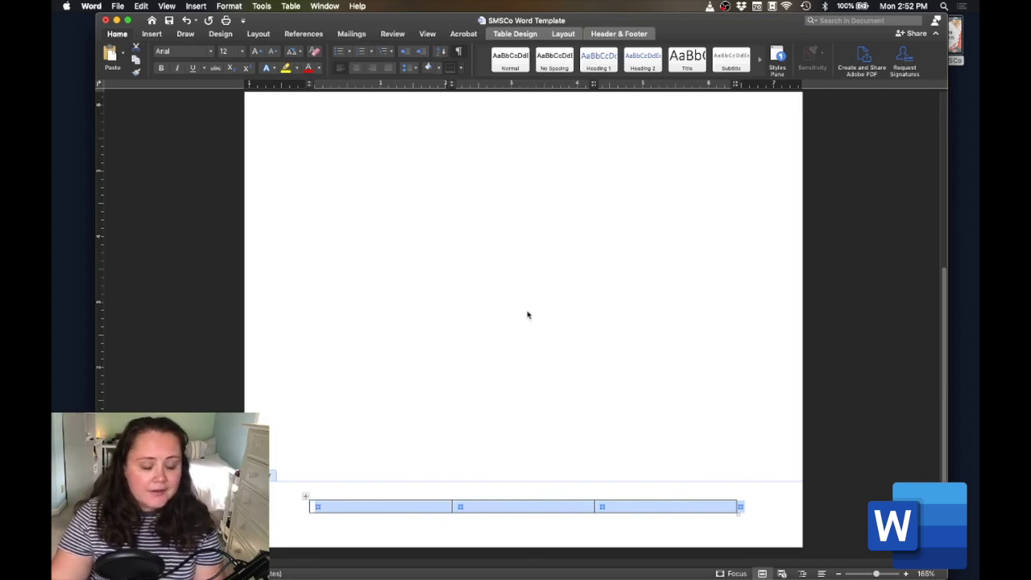
click(524, 35)
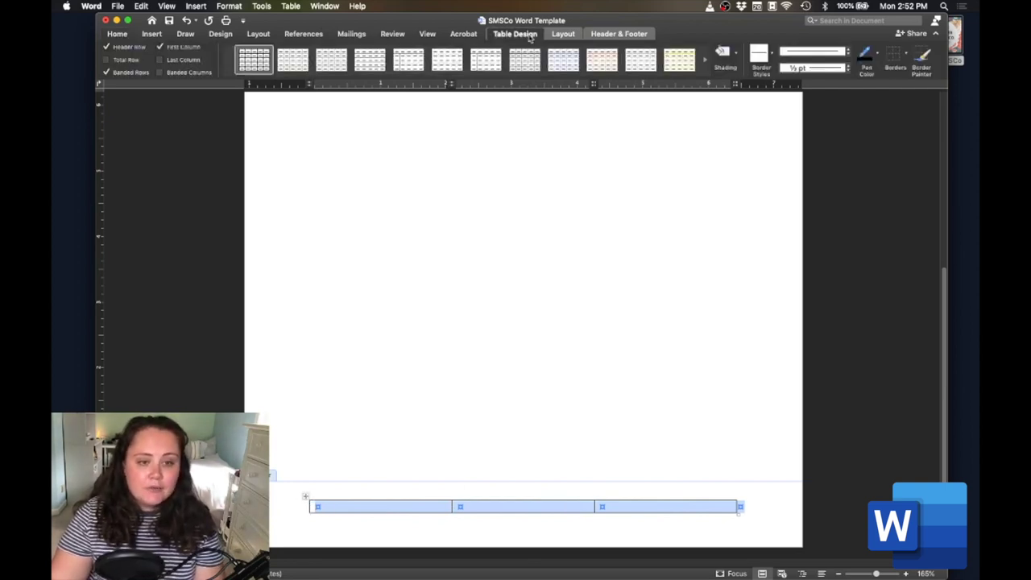
click(906, 56)
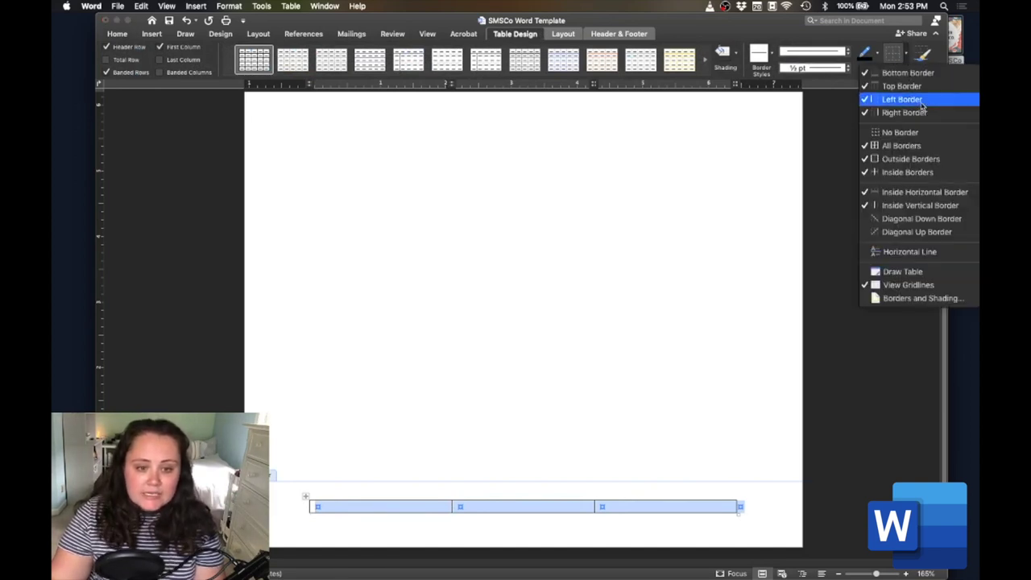
click(908, 133)
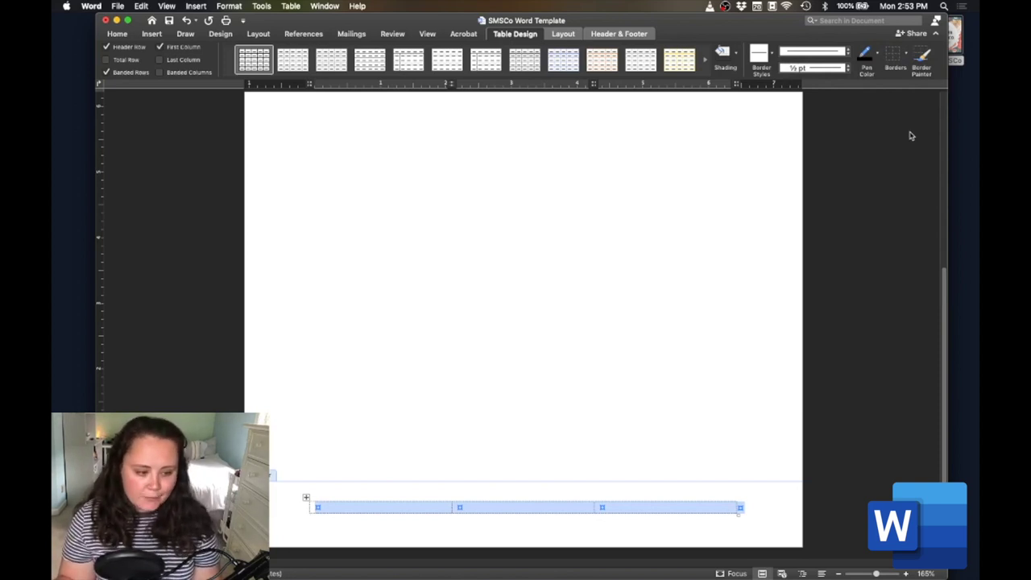
Step: Insert a Date field in the first cell of the footer table, preserving formatting during updates
click(315, 506)
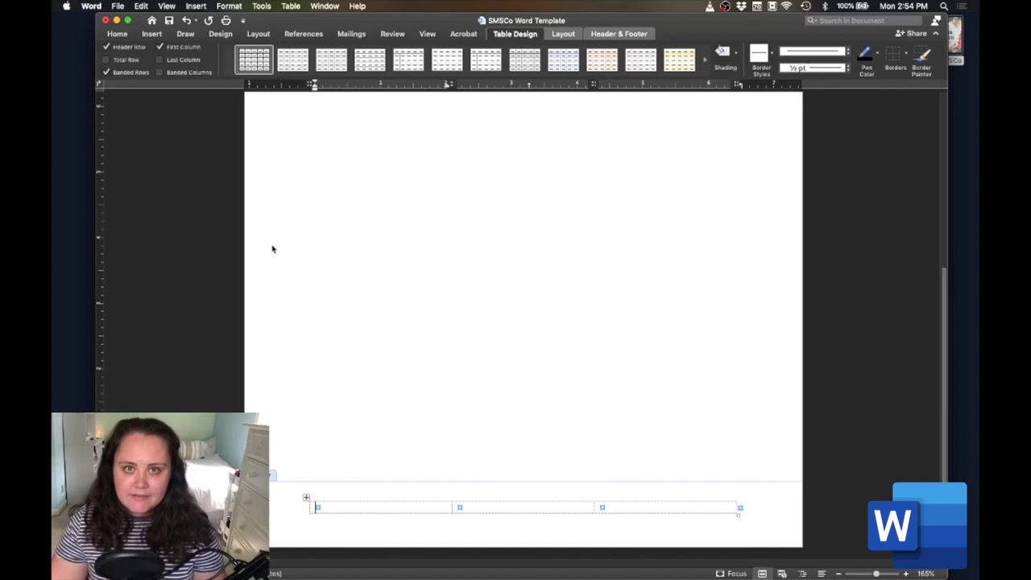
key(super+v)
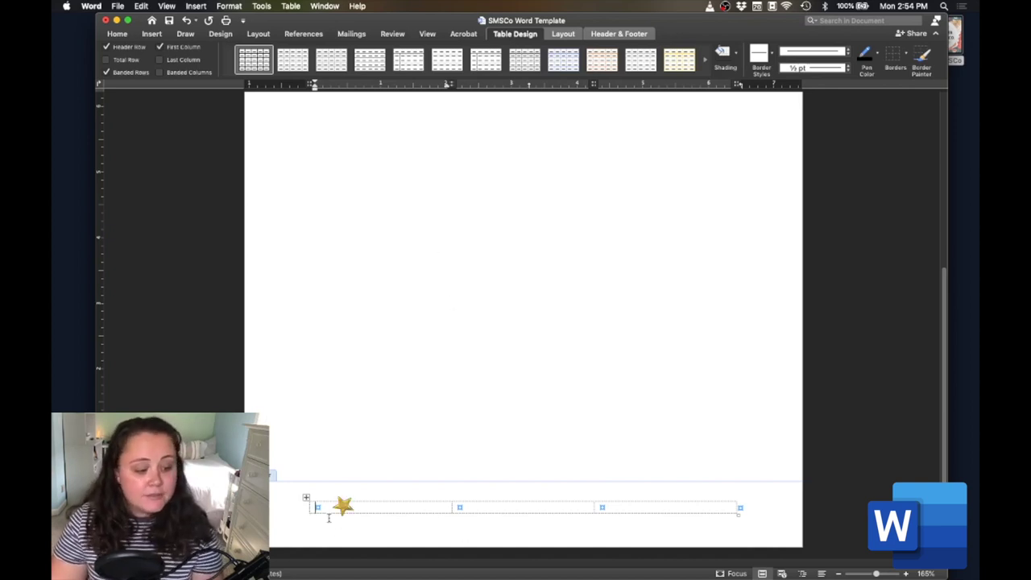
key(super+z)
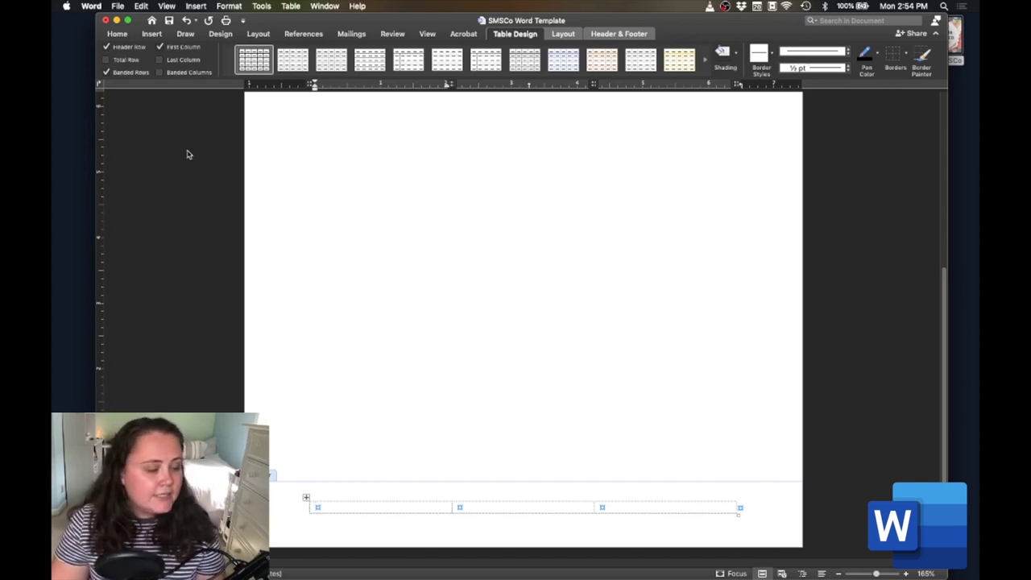
click(196, 5)
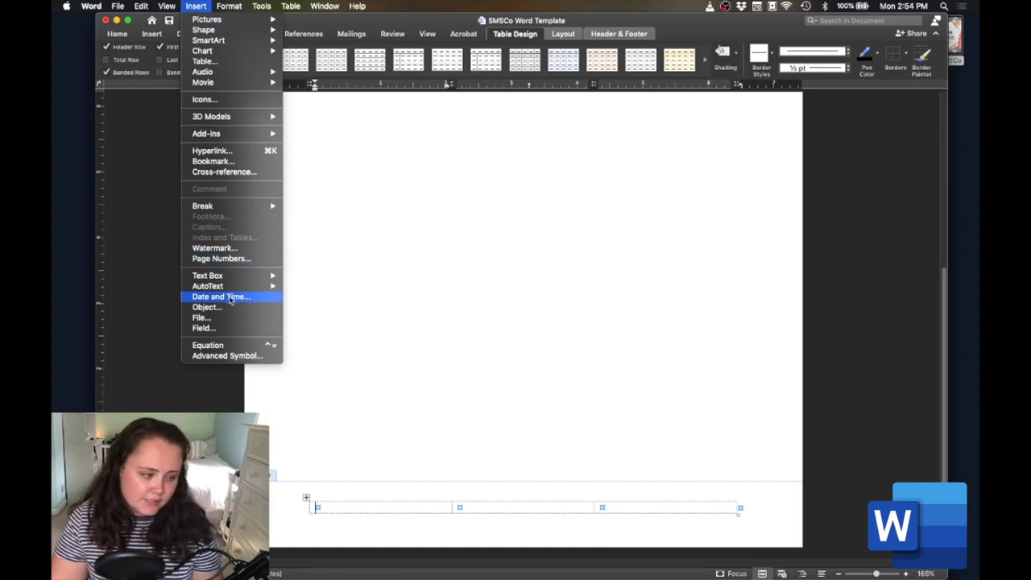
click(239, 329)
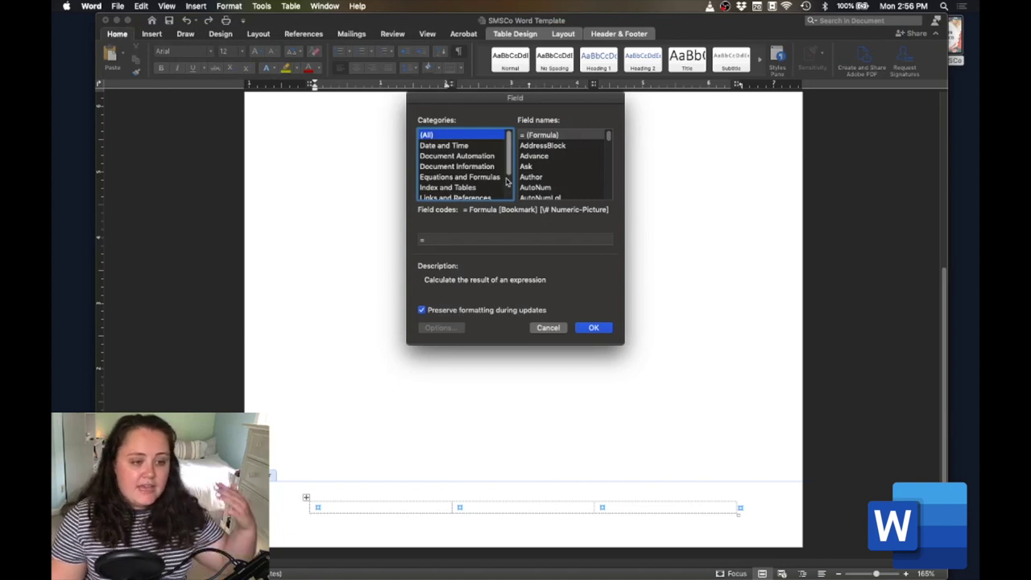
scroll(494, 184, down, 3)
scroll(566, 176, down, 8)
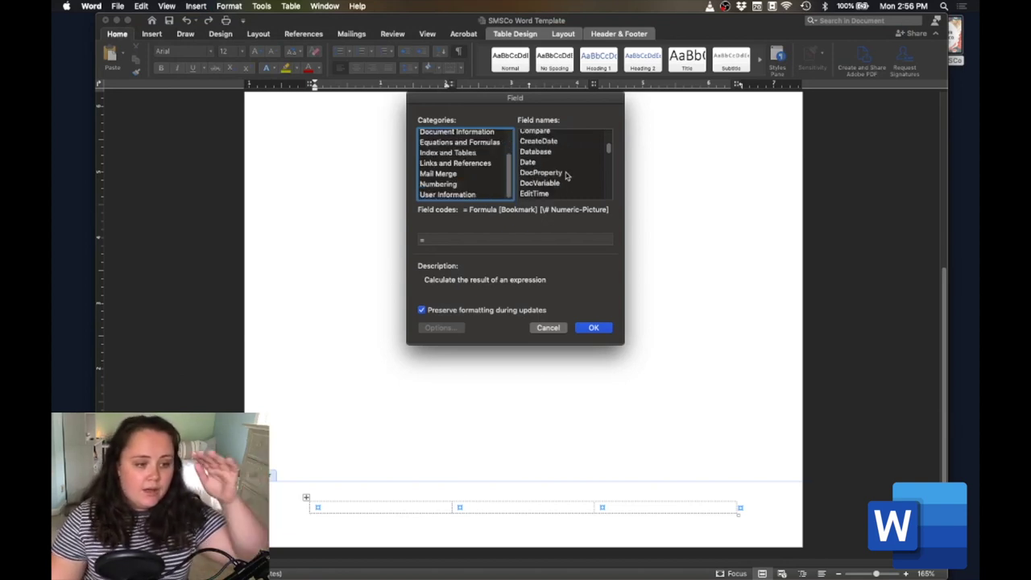
scroll(565, 175, up, 8)
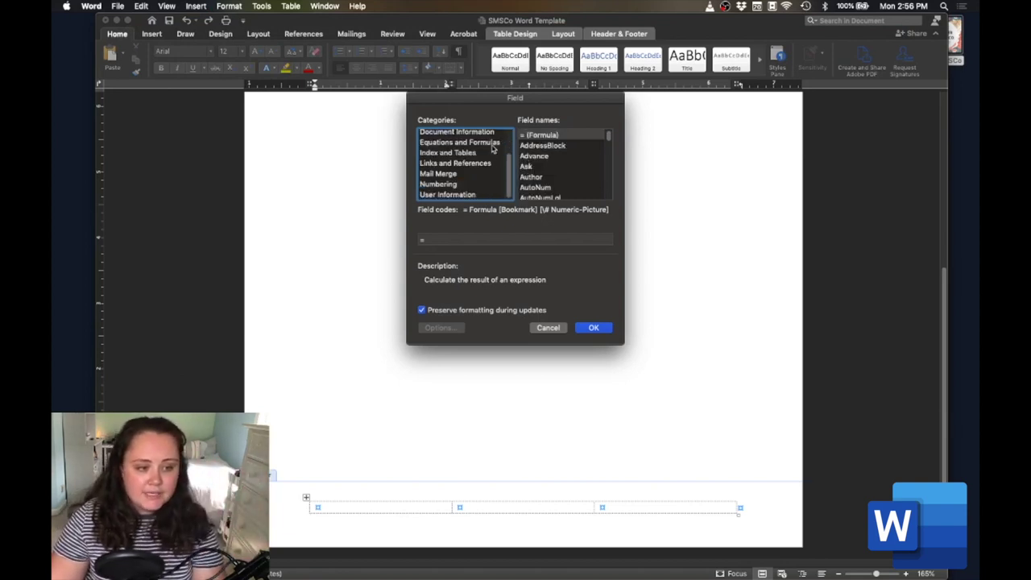
scroll(488, 156, up, 3)
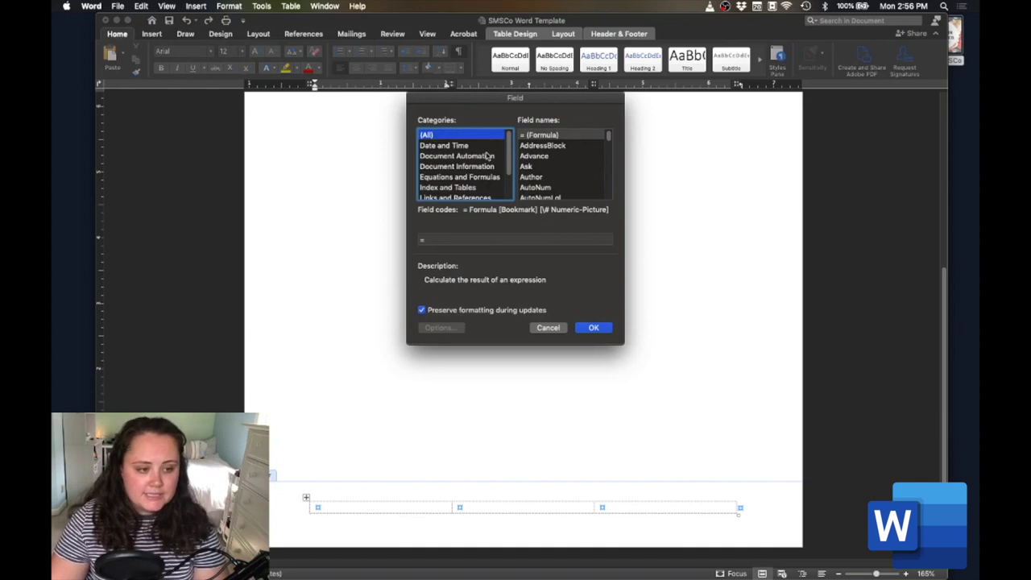
click(556, 135)
scroll(559, 153, down, 5)
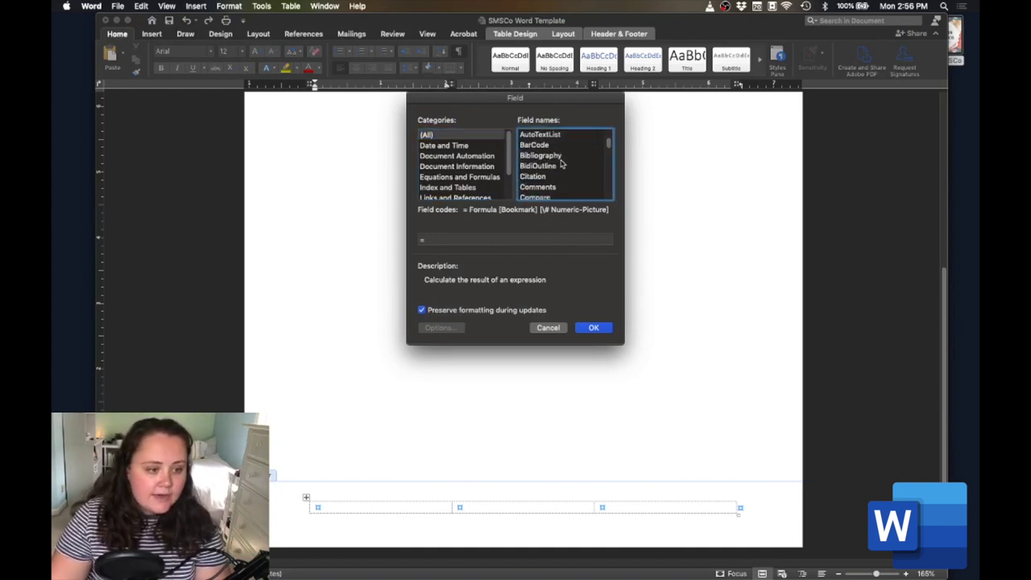
scroll(561, 164, down, 1)
click(556, 163)
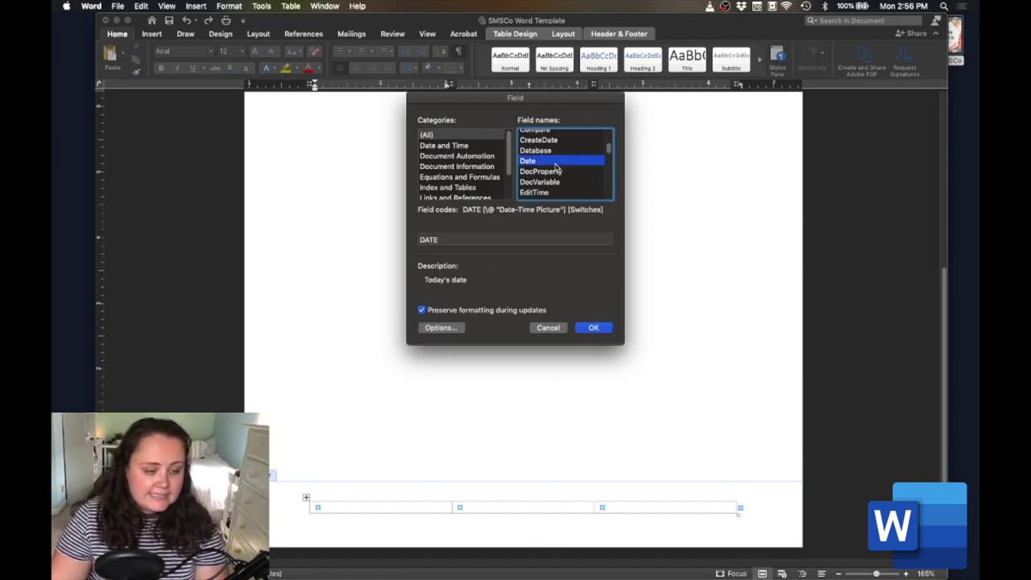
click(468, 240)
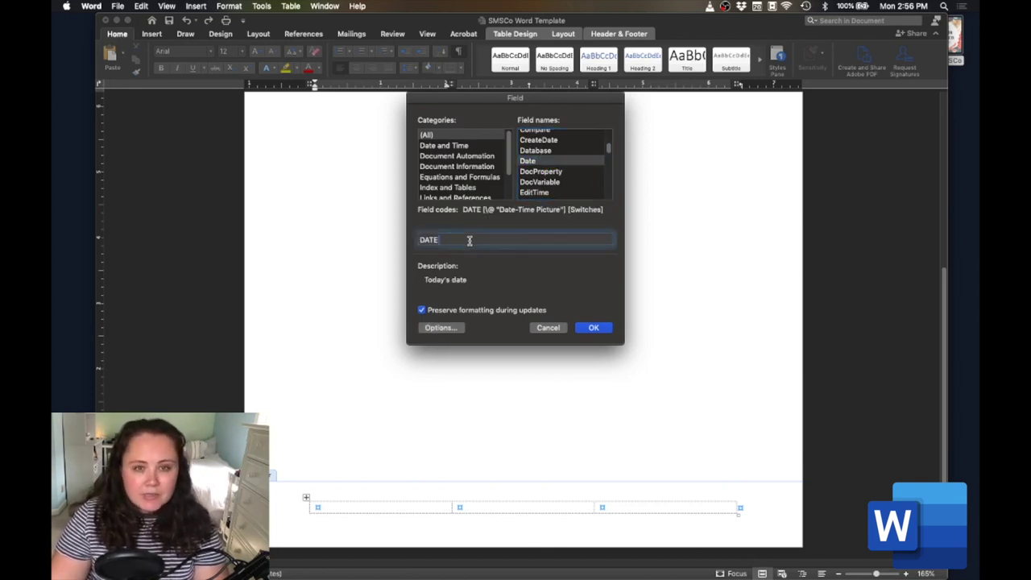
key(Right)
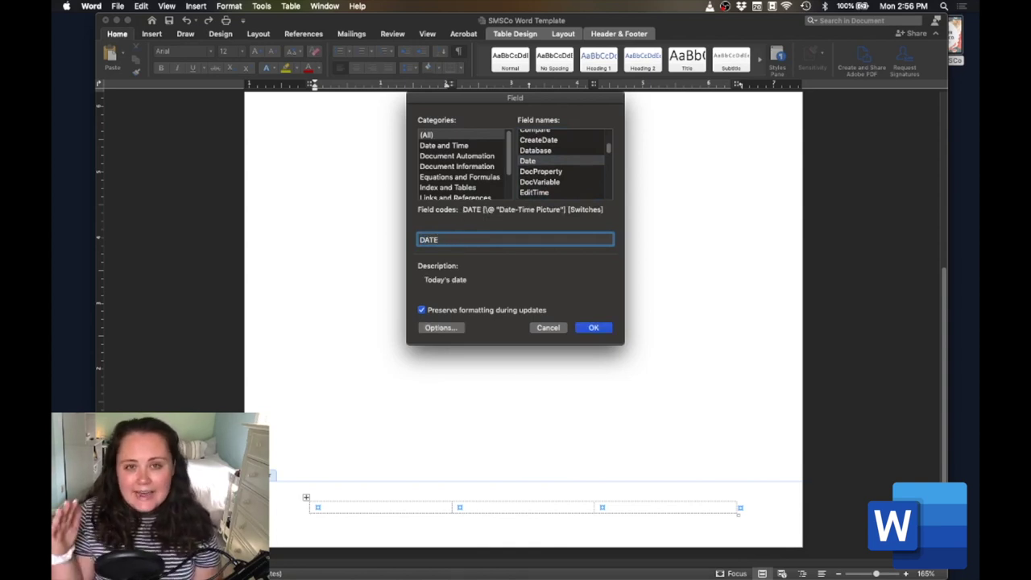
click(587, 330)
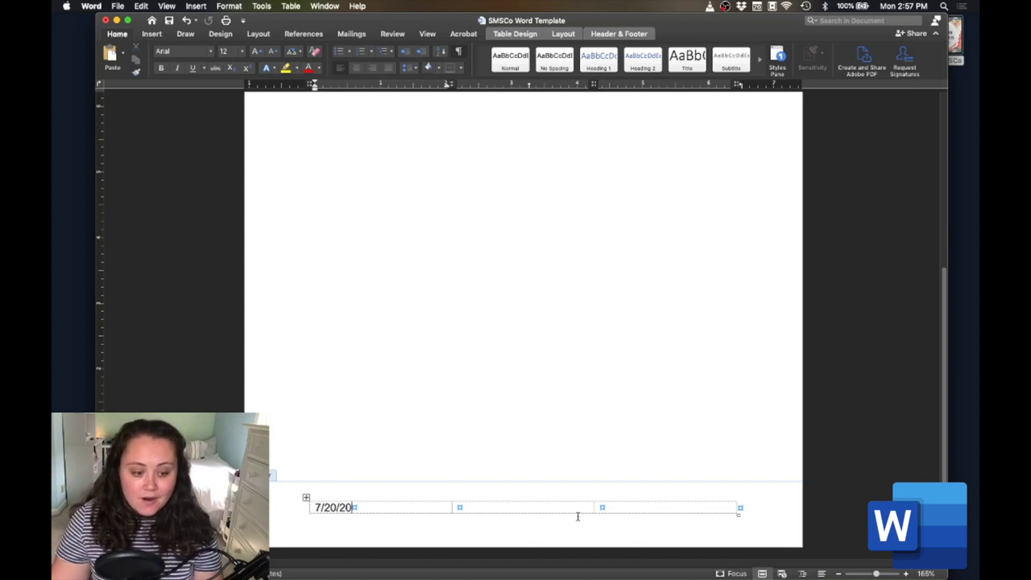
Step: Right-align the third cell of the footer table and enter the text "Page" in it
click(602, 508)
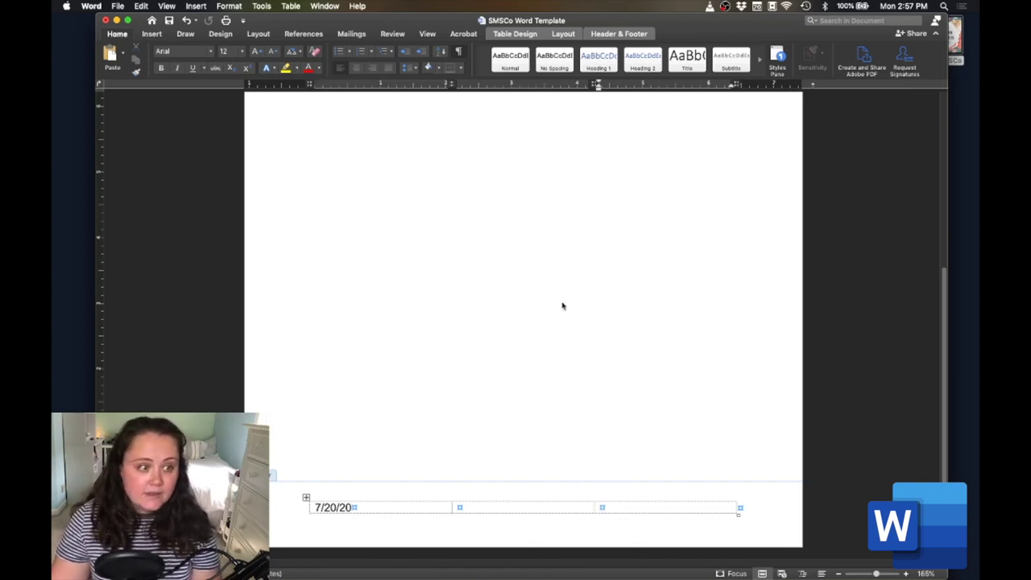
click(372, 70)
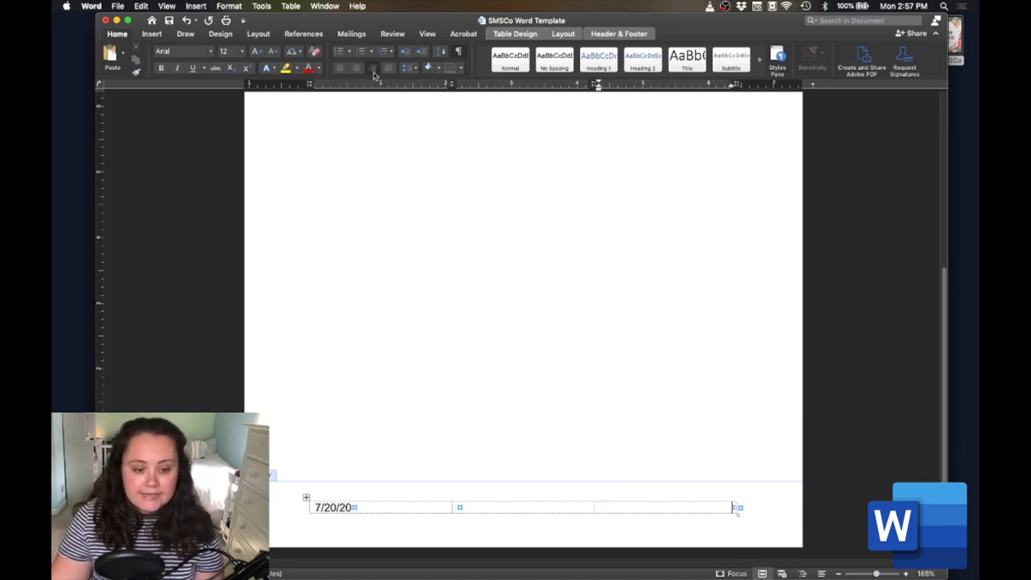
text(Page)
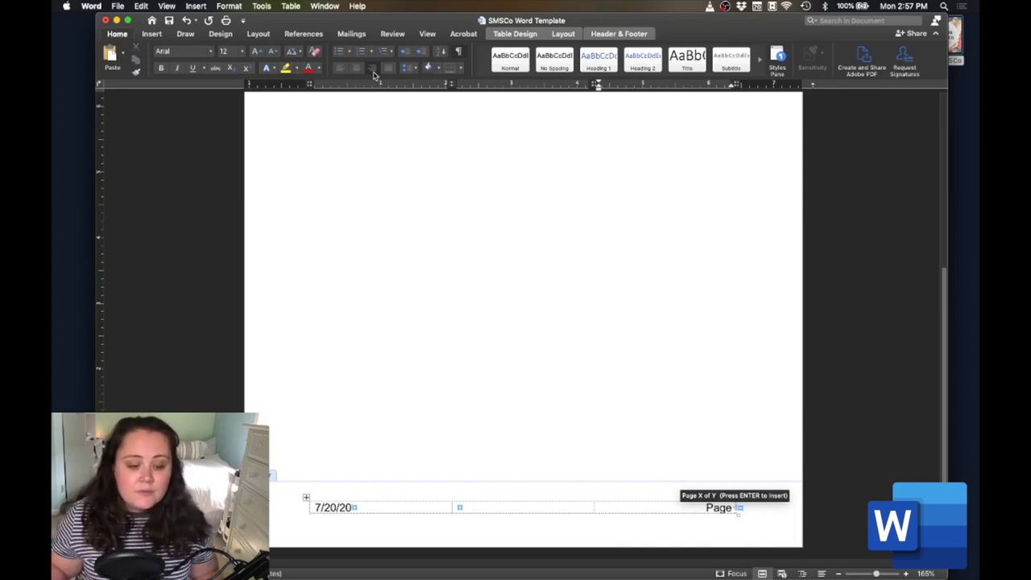
Step: Insert a Page field after the word "Page" in the footer, preserving formatting during updates
click(197, 6)
click(205, 327)
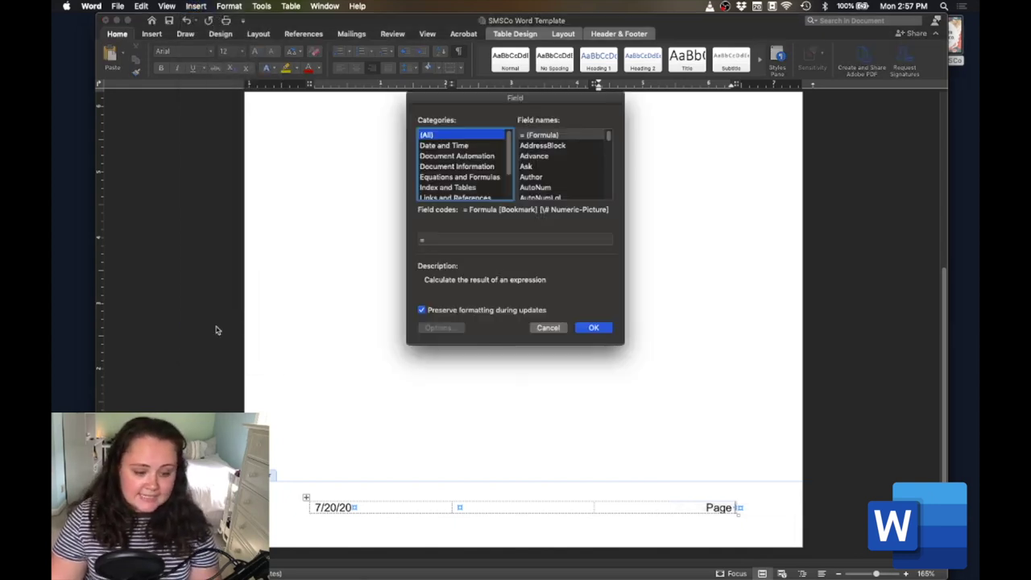
scroll(554, 164, down, 10)
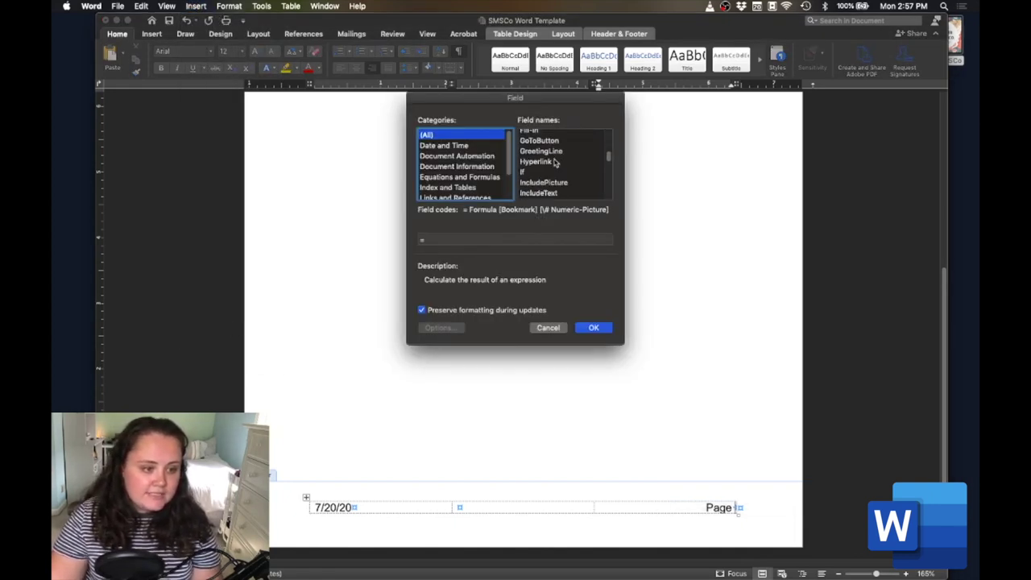
scroll(554, 163, down, 3)
click(554, 156)
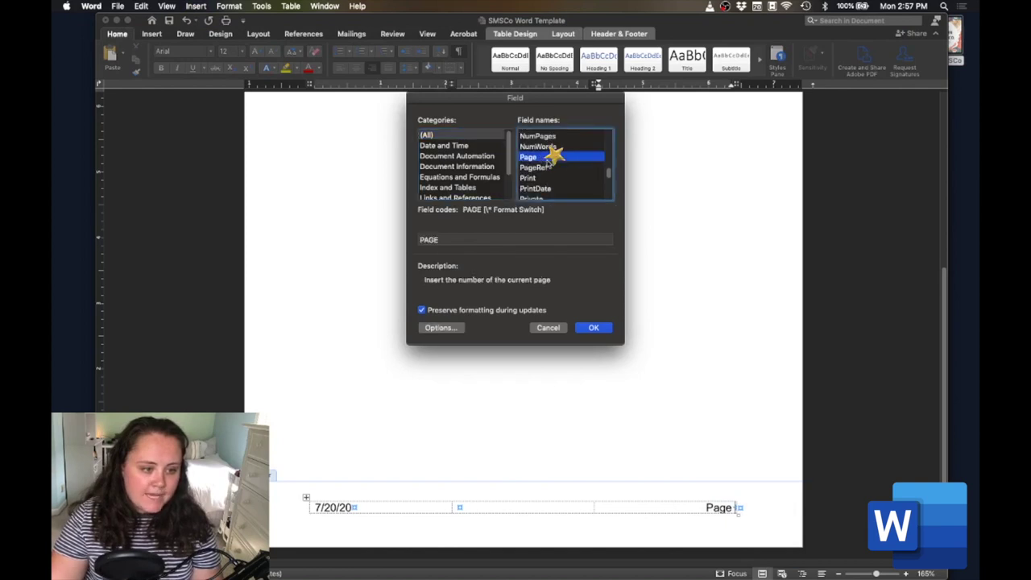
click(593, 327)
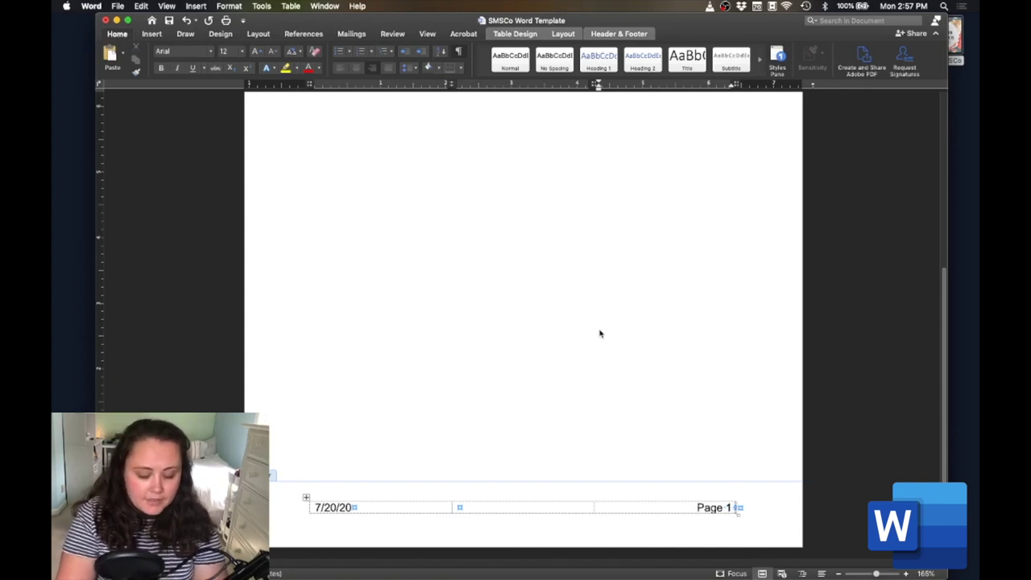
Step: Add "of" after the page number and insert a NumPages field behind it, preserving formatting during updates
text(of)
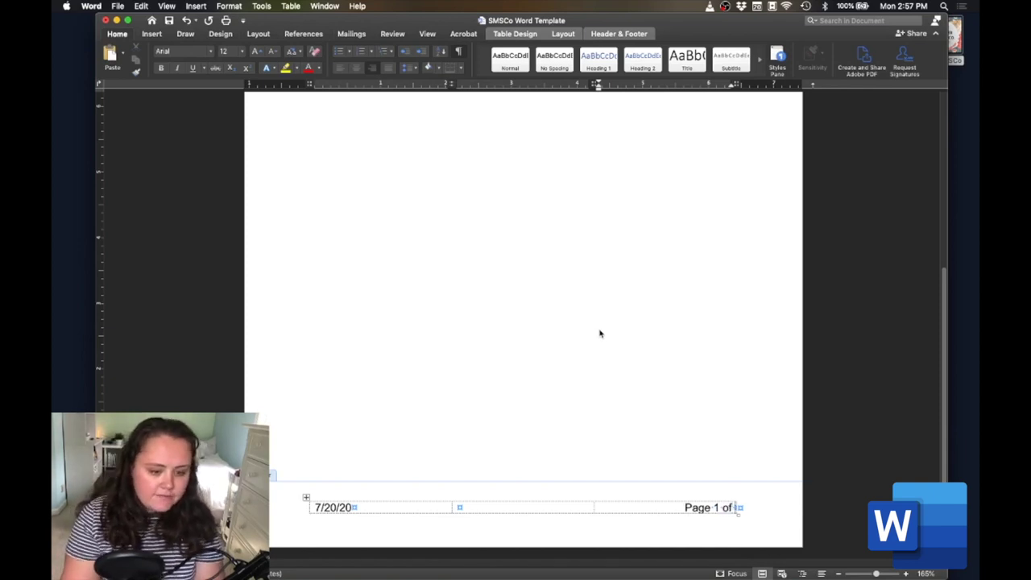
click(196, 6)
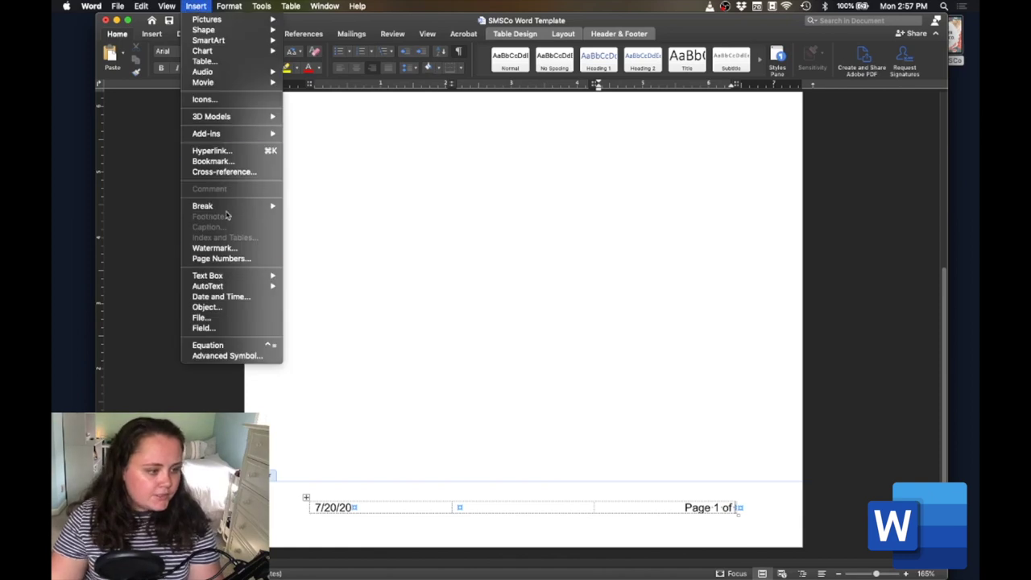
click(239, 330)
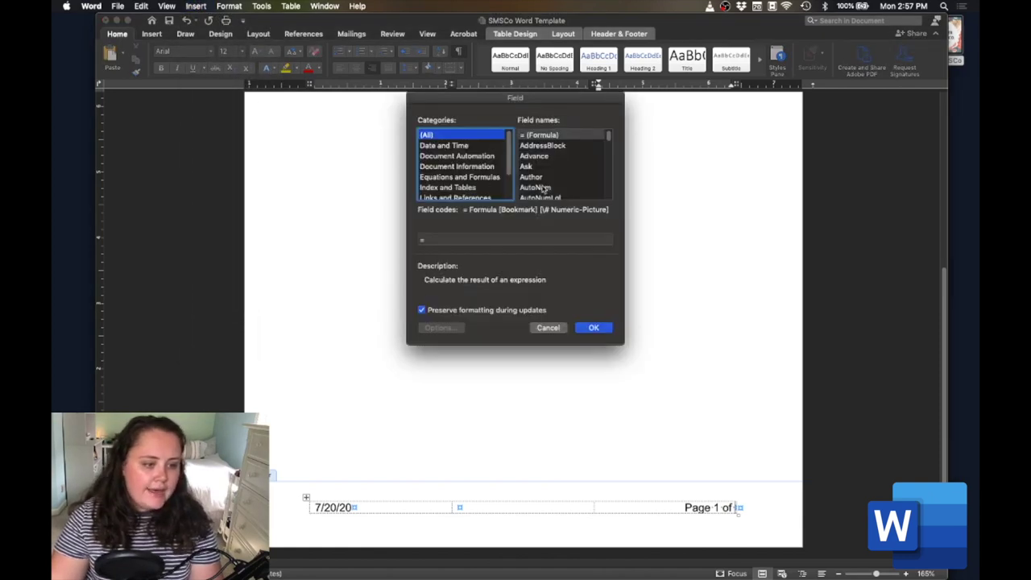
scroll(542, 187, down, 5)
scroll(543, 188, down, 5)
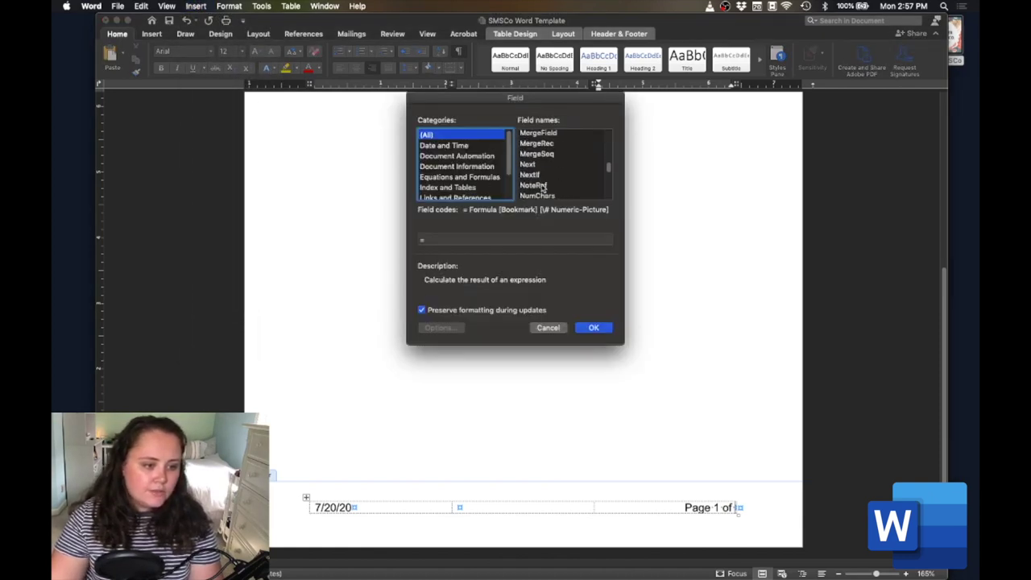
scroll(538, 172, down, 1)
click(576, 195)
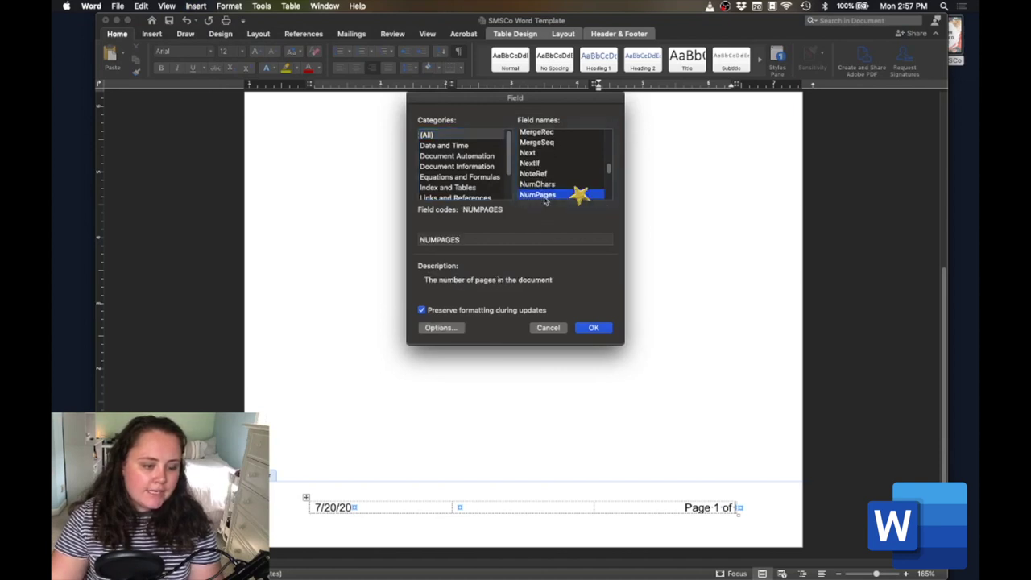
click(595, 327)
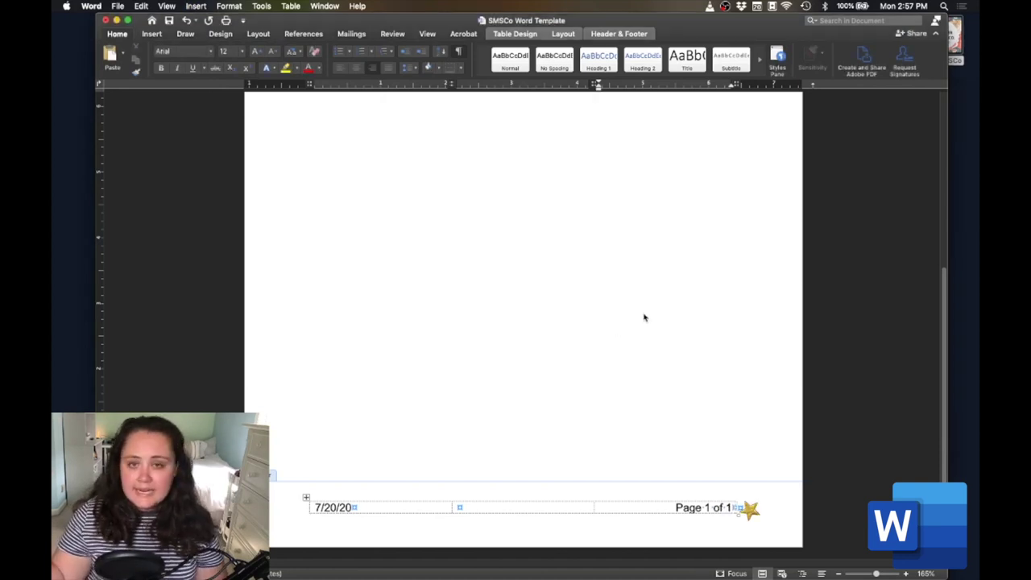
Step: Center the middle cell of the footer table and return to the document body
click(535, 507)
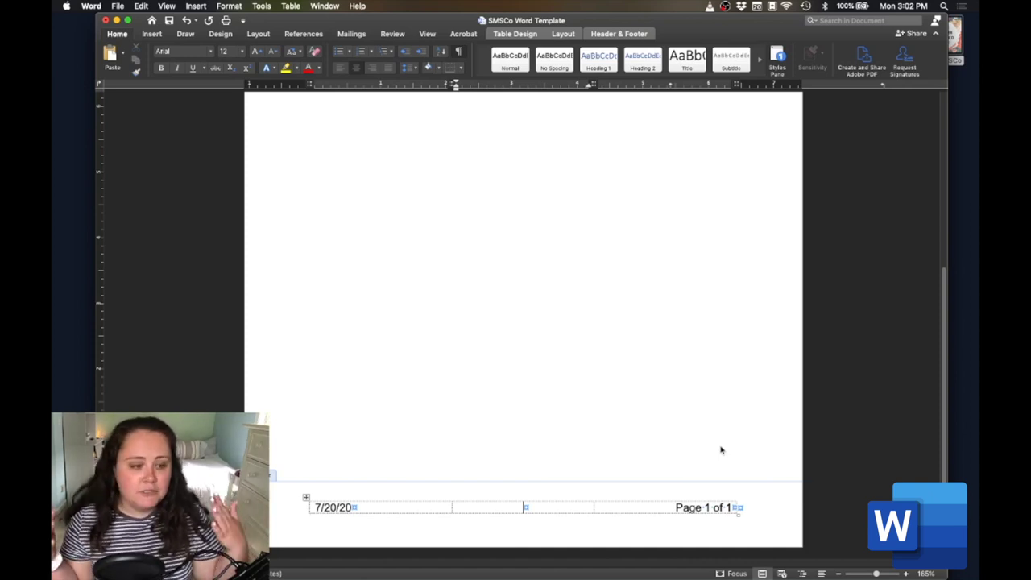
double_click(477, 326)
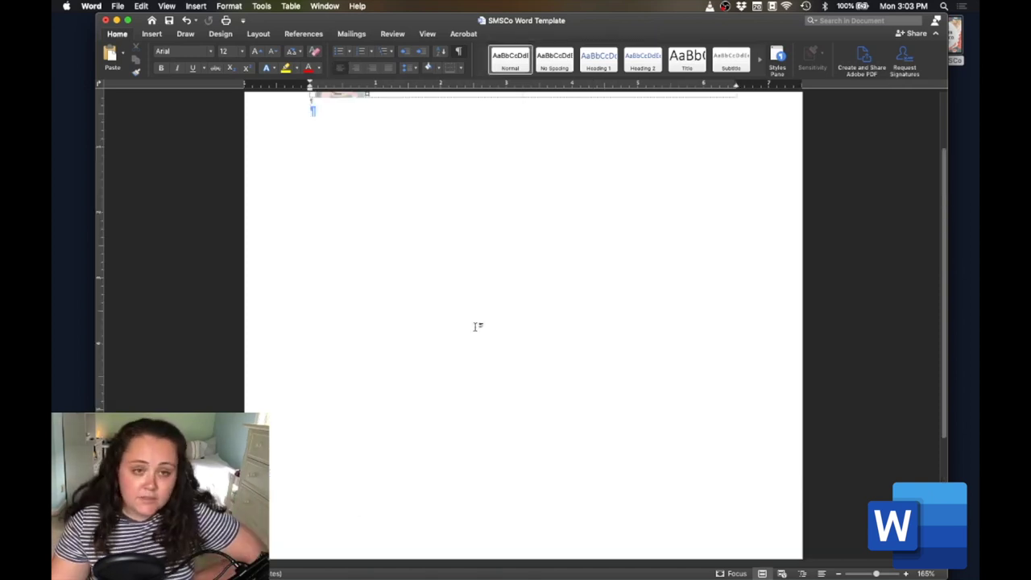
scroll(478, 327, down, 5)
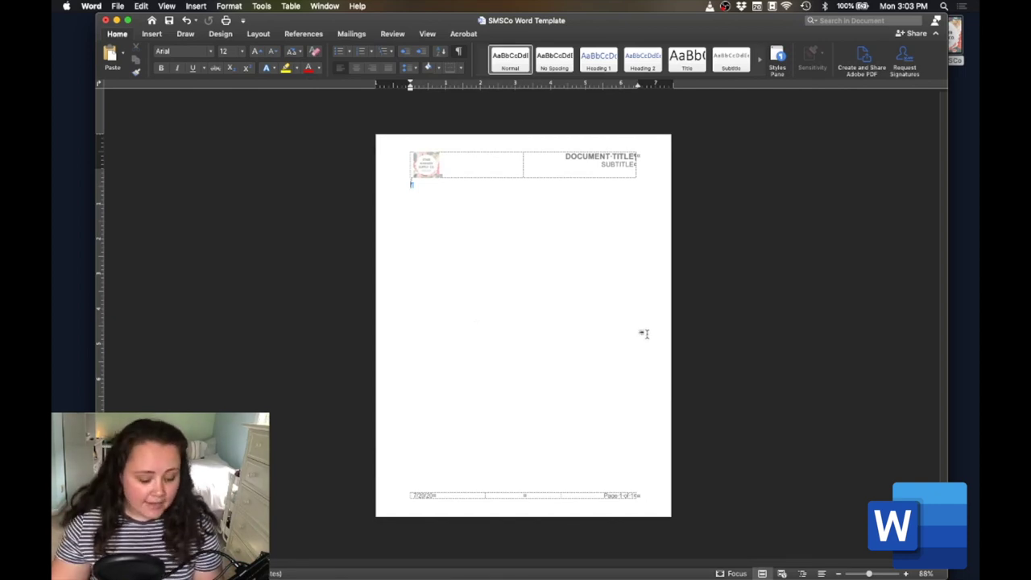
Step: Save the finished Word template and close its window
click(118, 5)
click(128, 78)
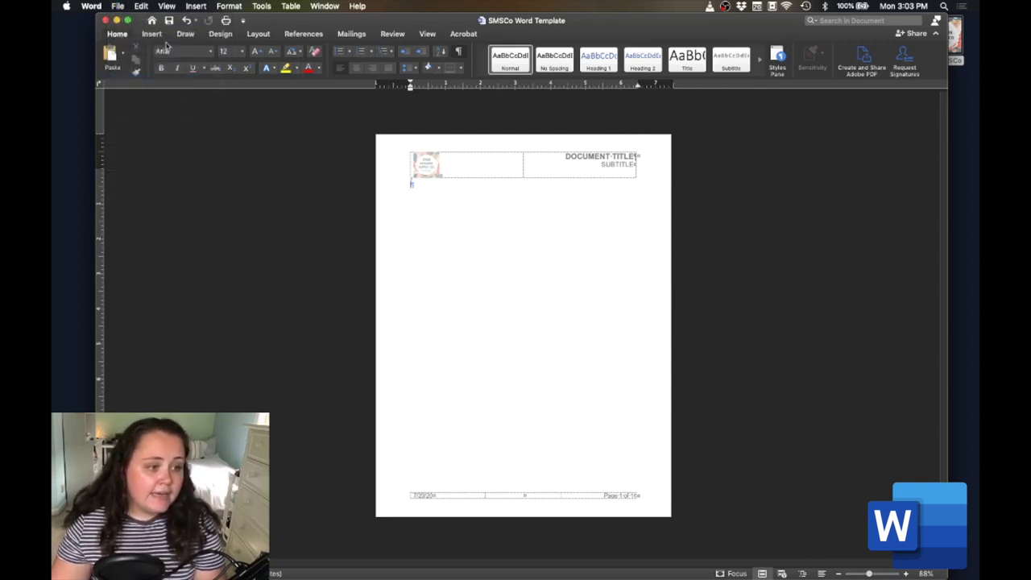
click(105, 21)
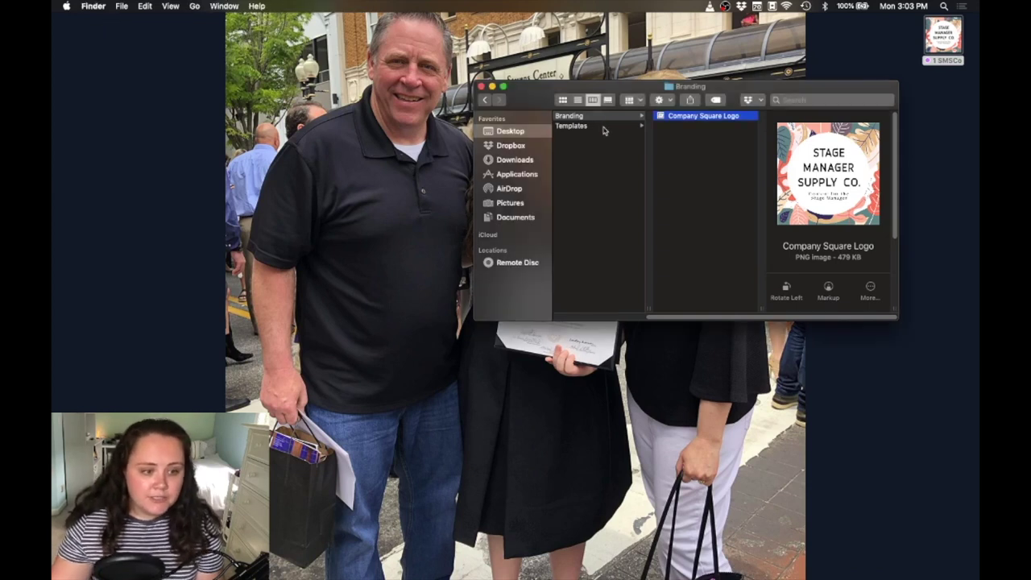
Step: Switch to Pages and create a new document from the Blank template
click(606, 127)
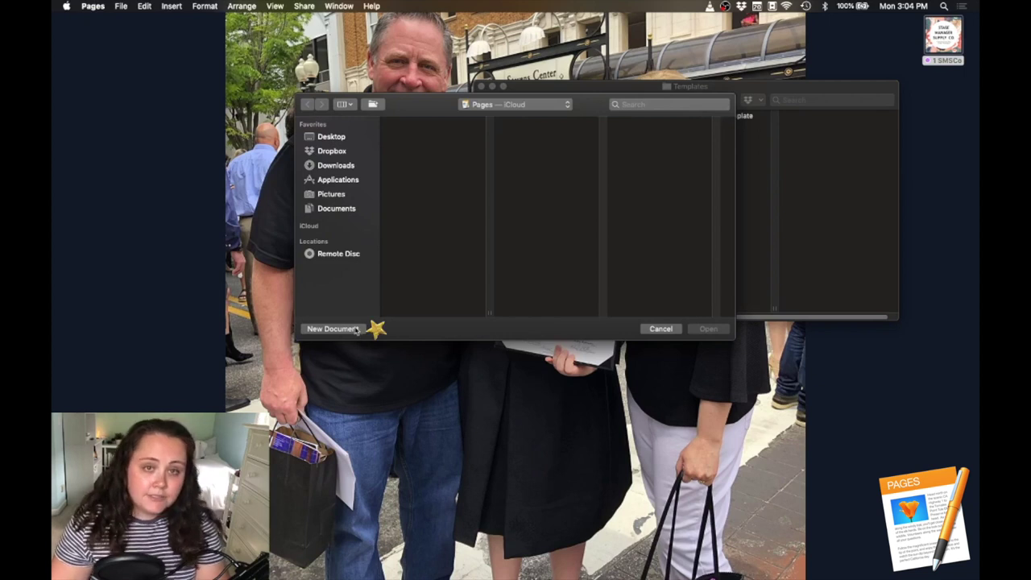
click(357, 329)
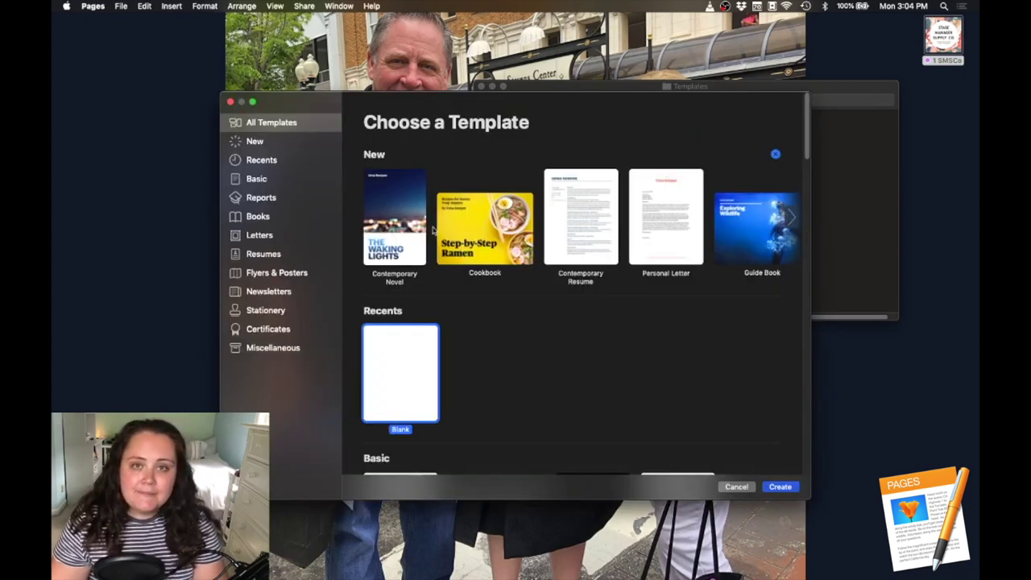
double_click(411, 377)
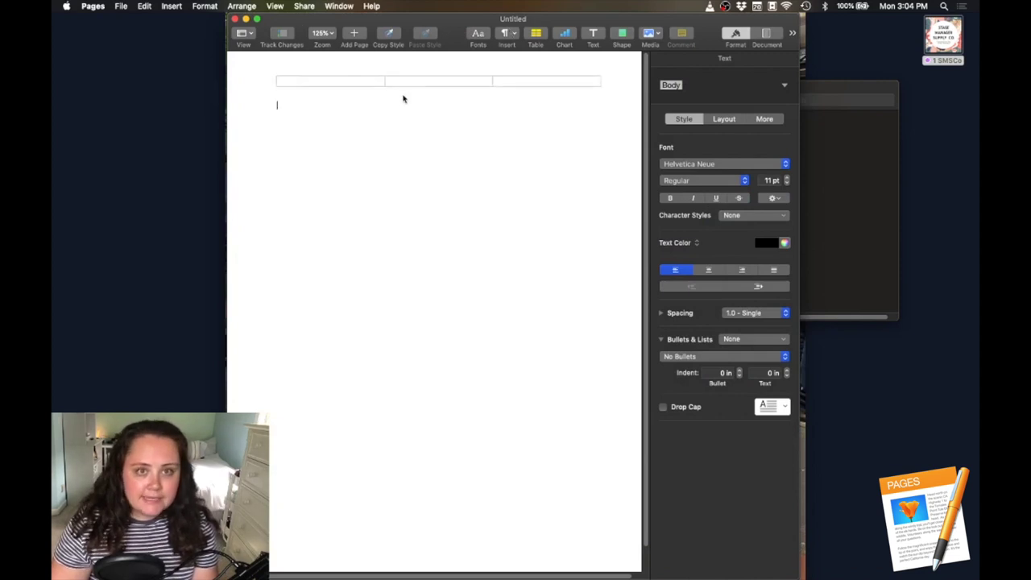
Step: Save the new document as SMSCo Pages Template in the Templates folder of 1 SMSCo
click(121, 6)
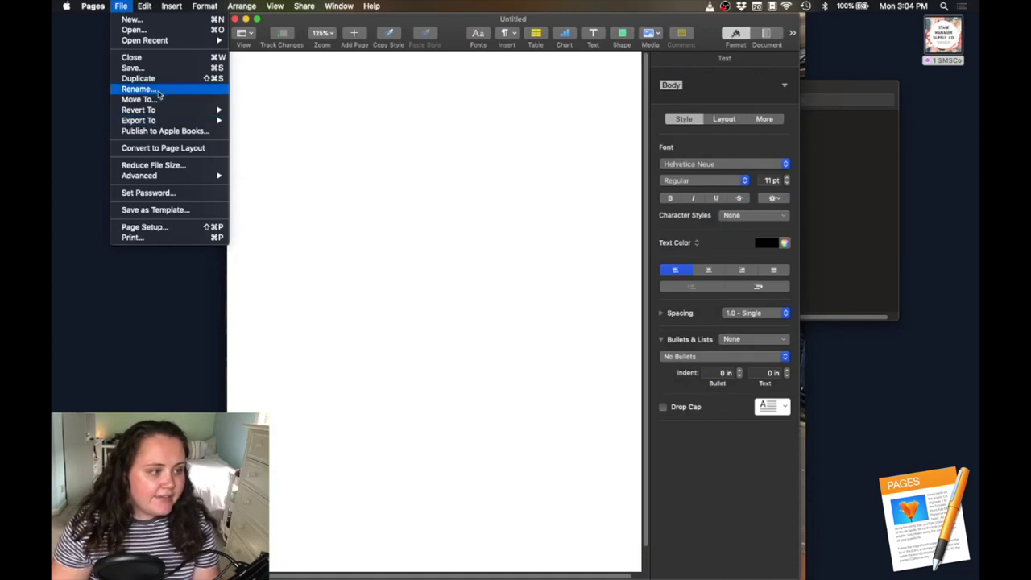
click(132, 68)
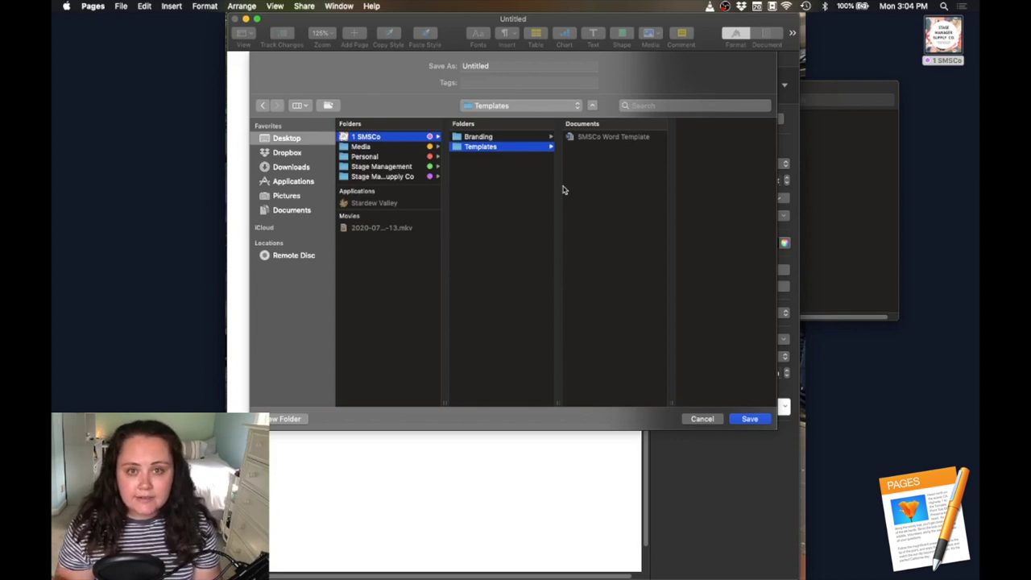
click(580, 136)
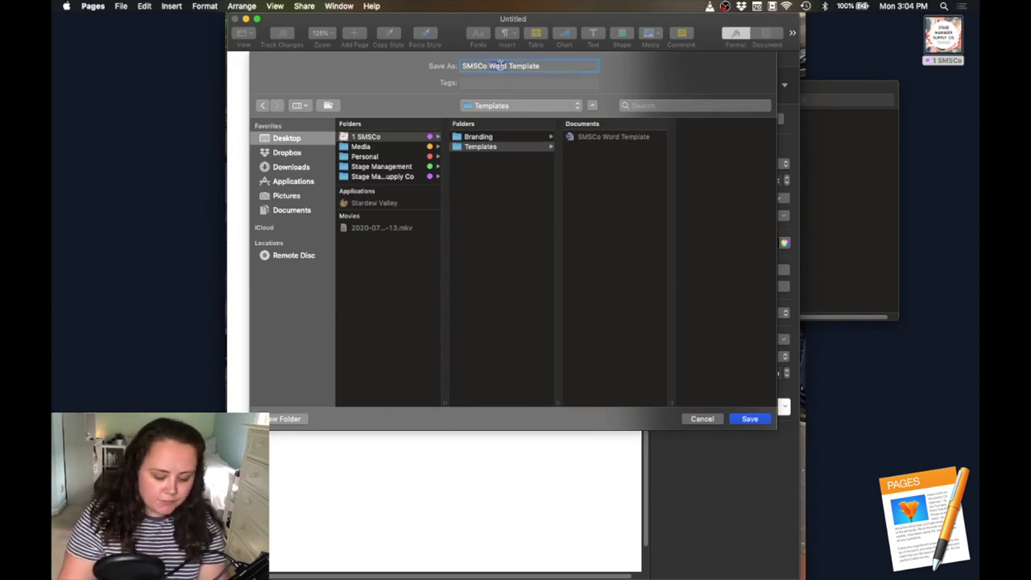
double_click(497, 66)
text(Pages)
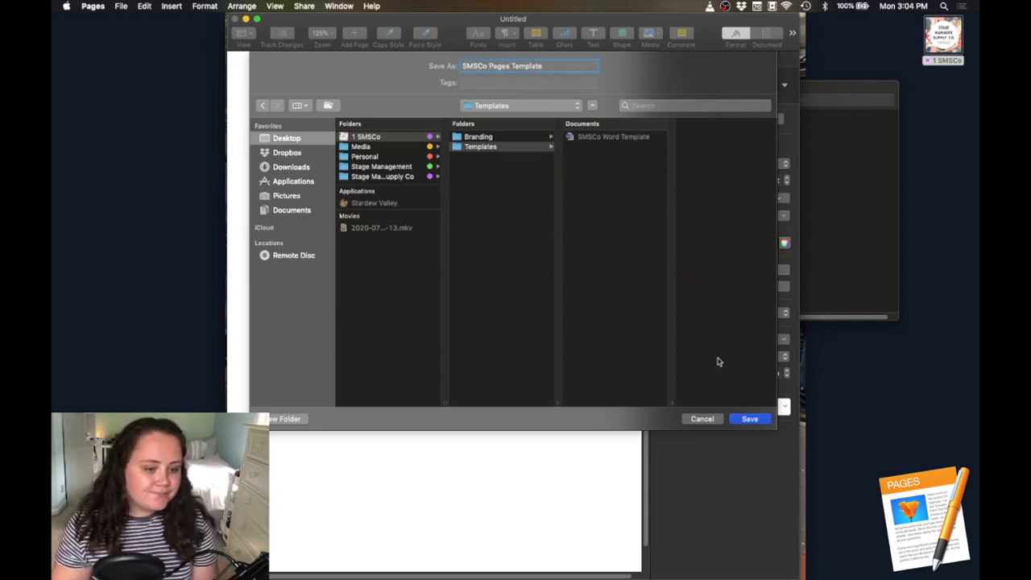
click(749, 419)
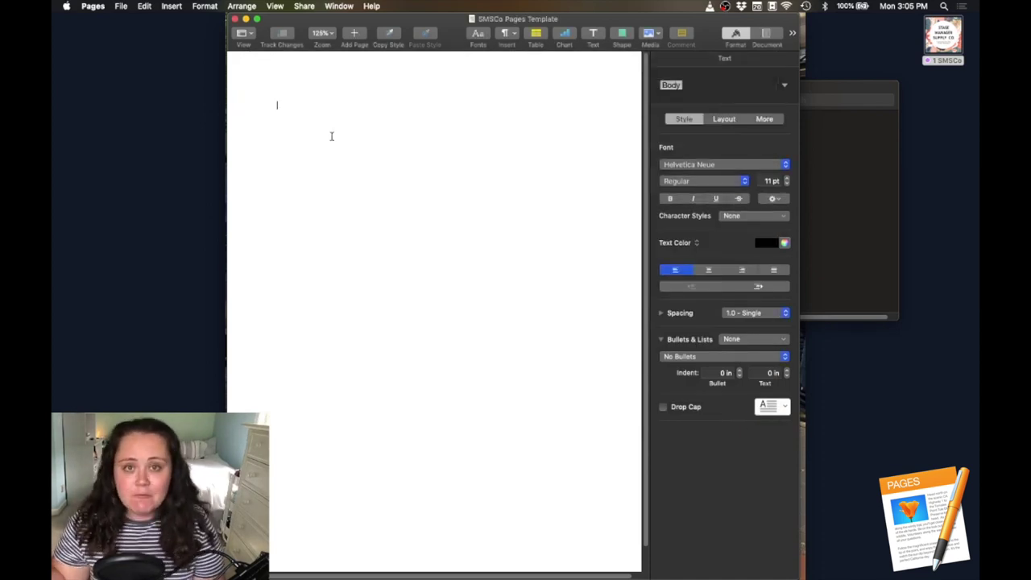
Step: Switch to Finder and copy the Company Square Logo image from the Branding folder
key(super+v)
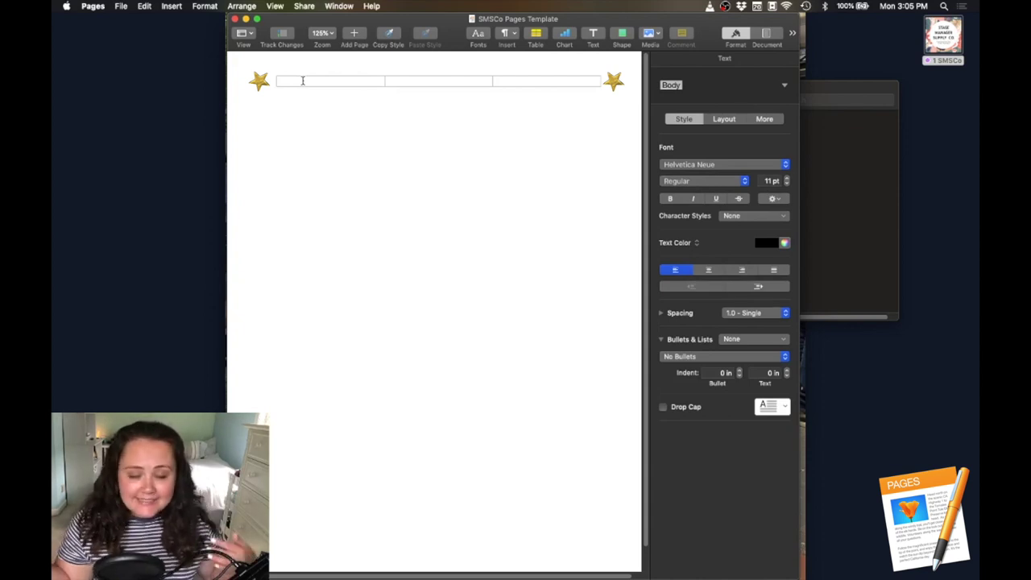
key(super+z)
click(304, 82)
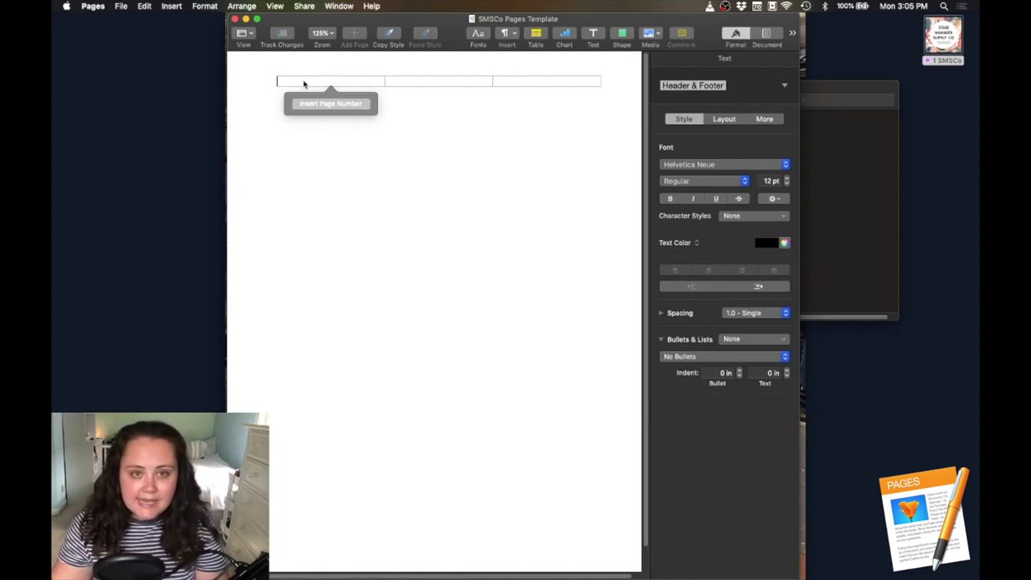
click(825, 155)
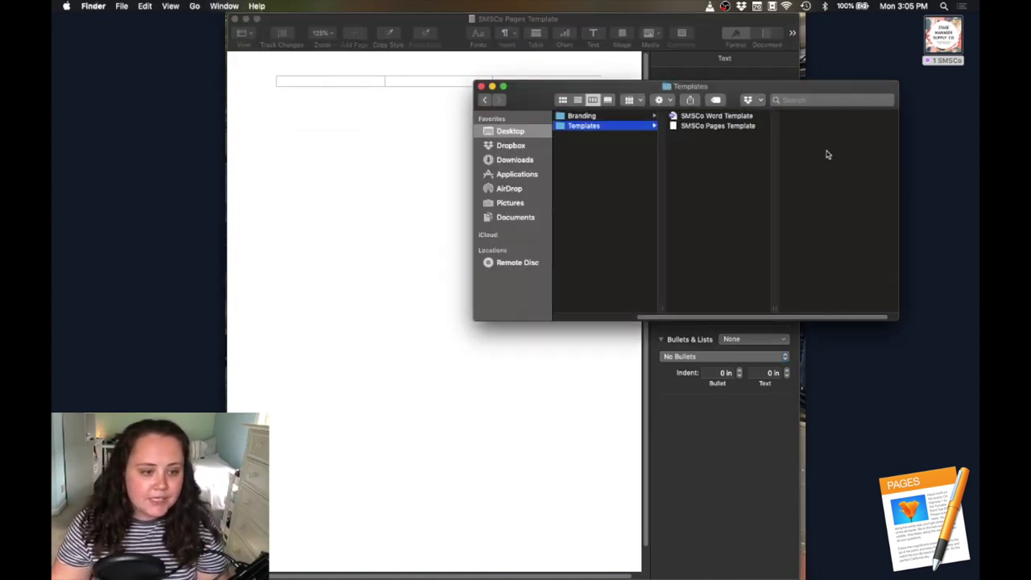
click(572, 116)
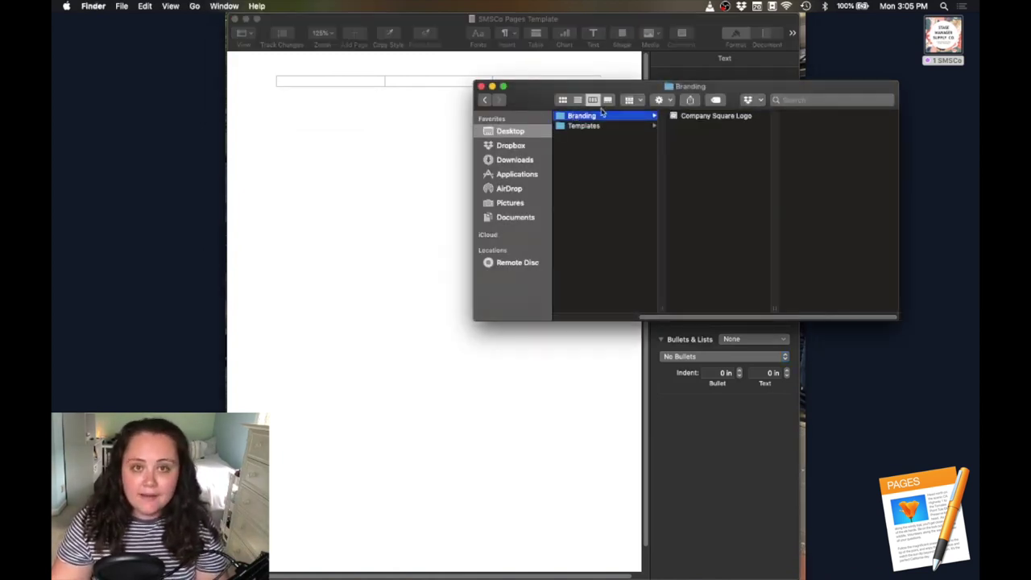
click(707, 118)
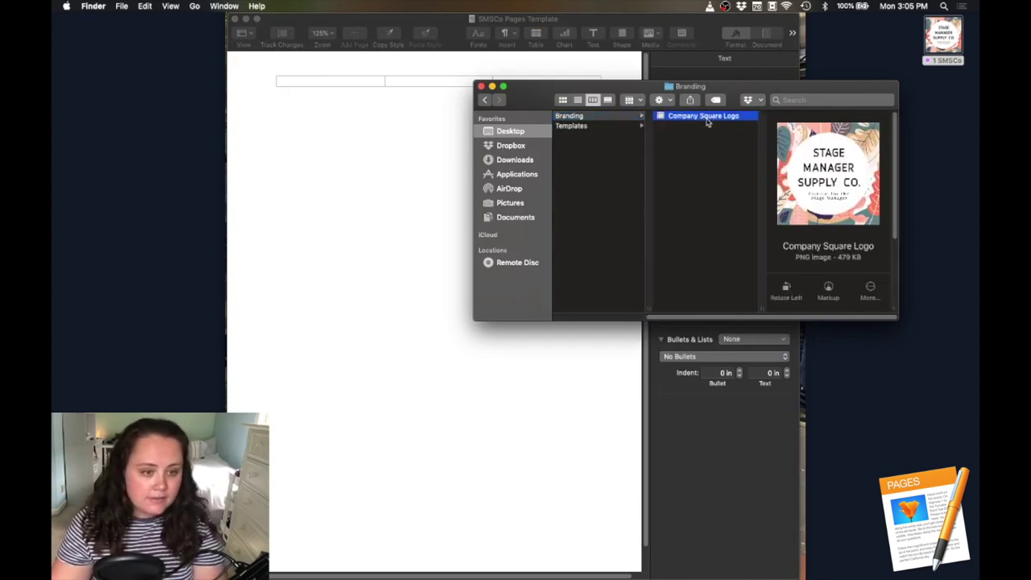
Step: Paste the company logo into the first header section of the Pages document
click(333, 84)
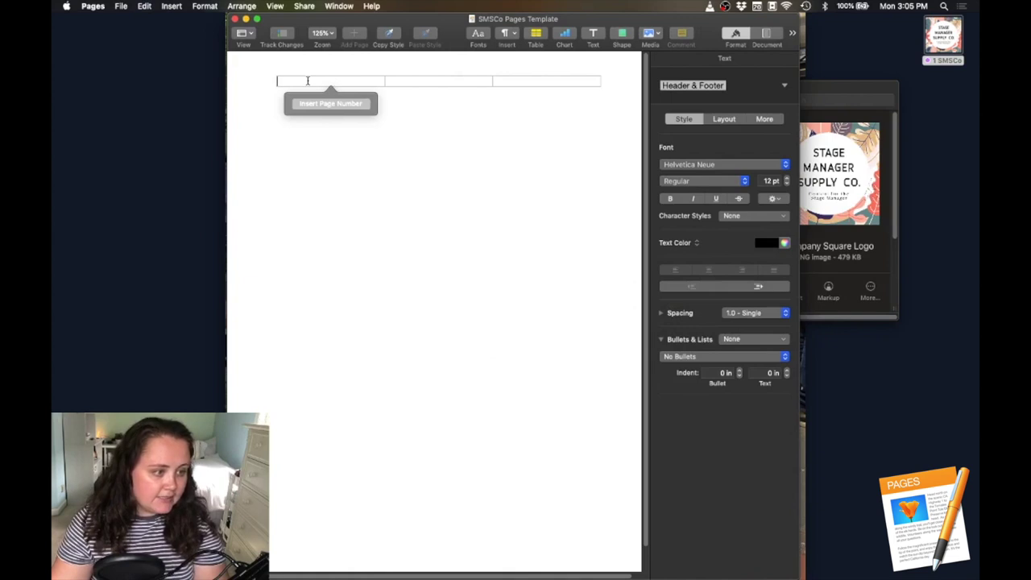
click(310, 82)
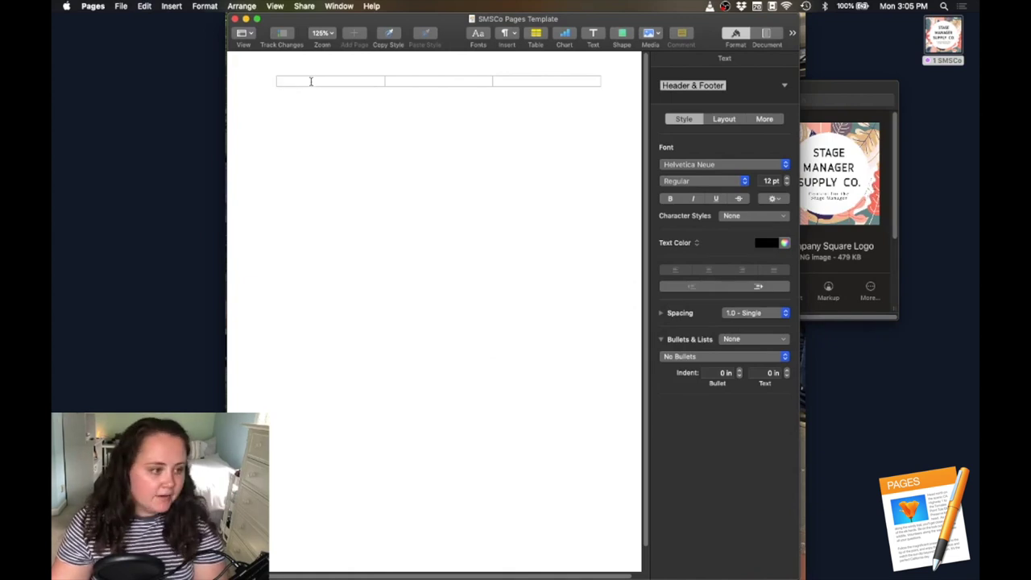
key(super+v)
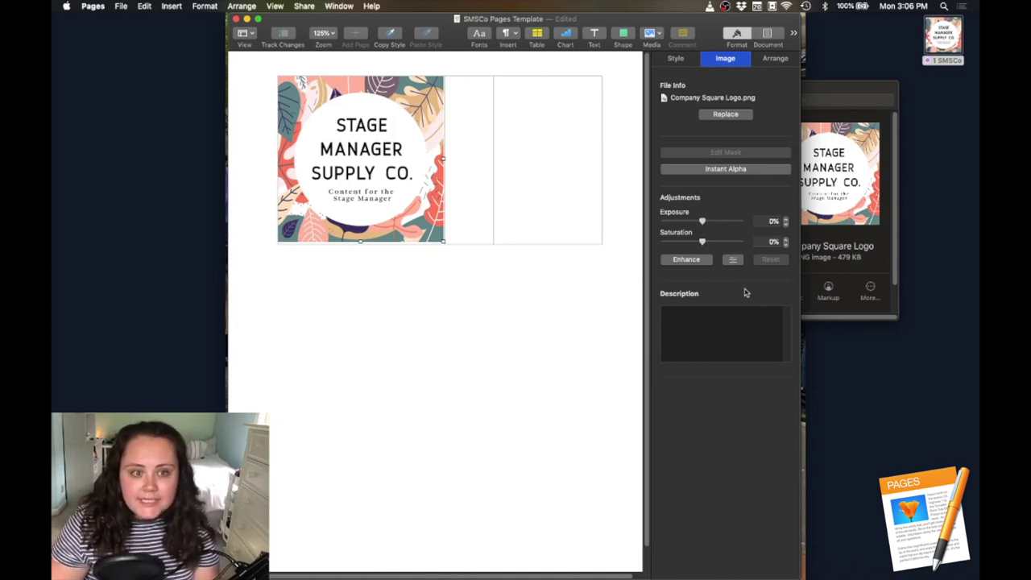
click(736, 36)
click(737, 36)
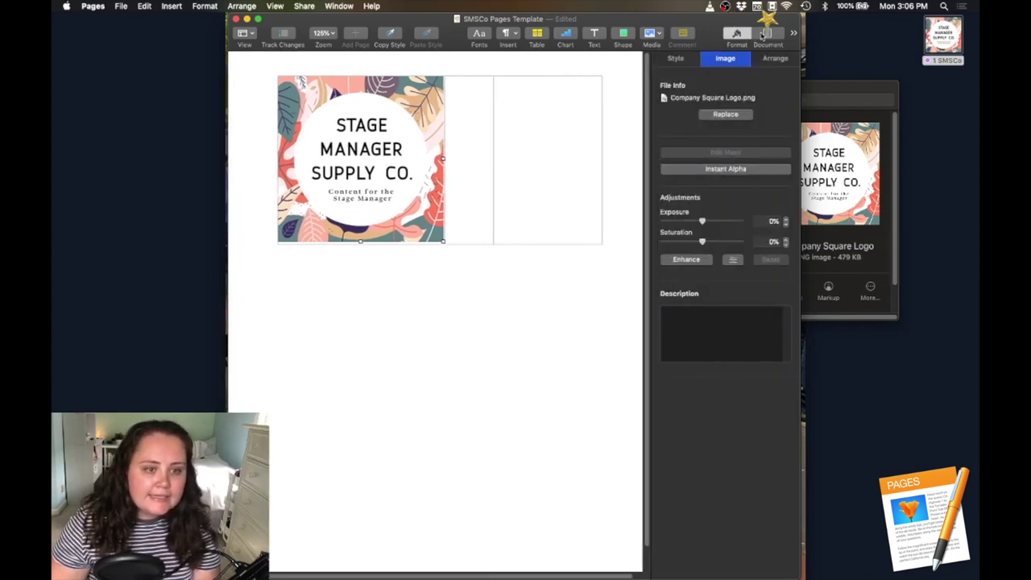
click(765, 34)
click(744, 35)
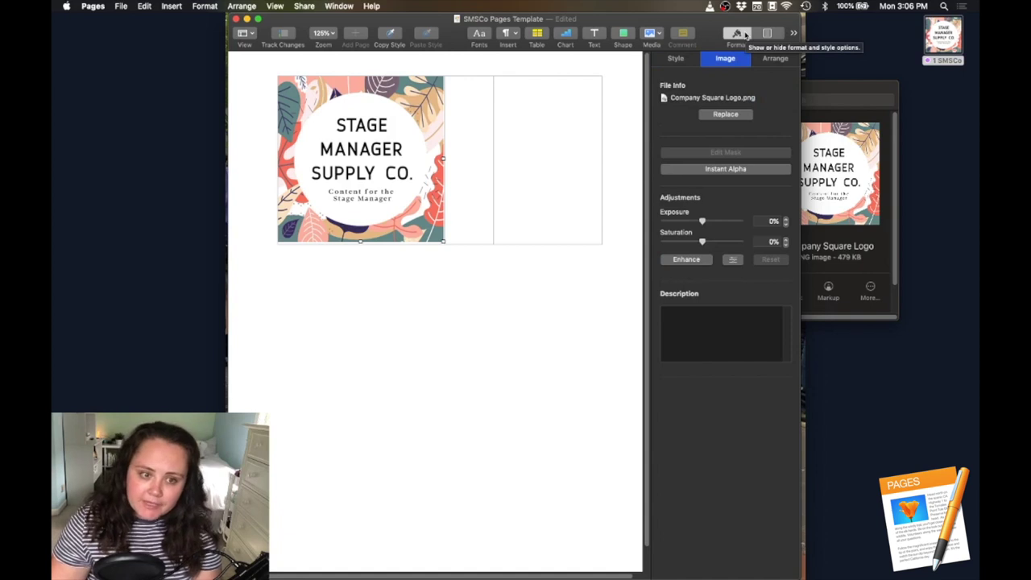
click(674, 61)
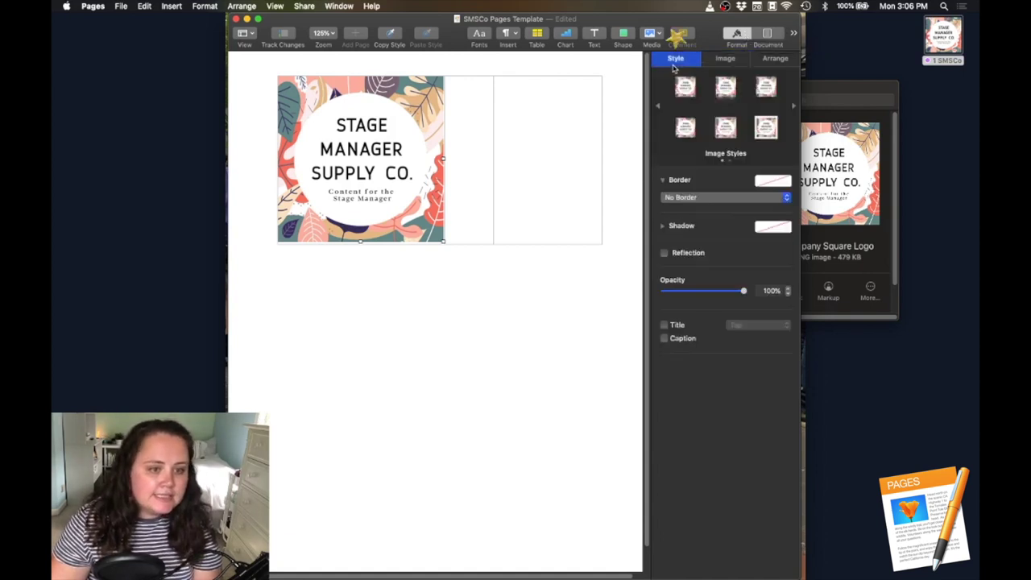
click(727, 61)
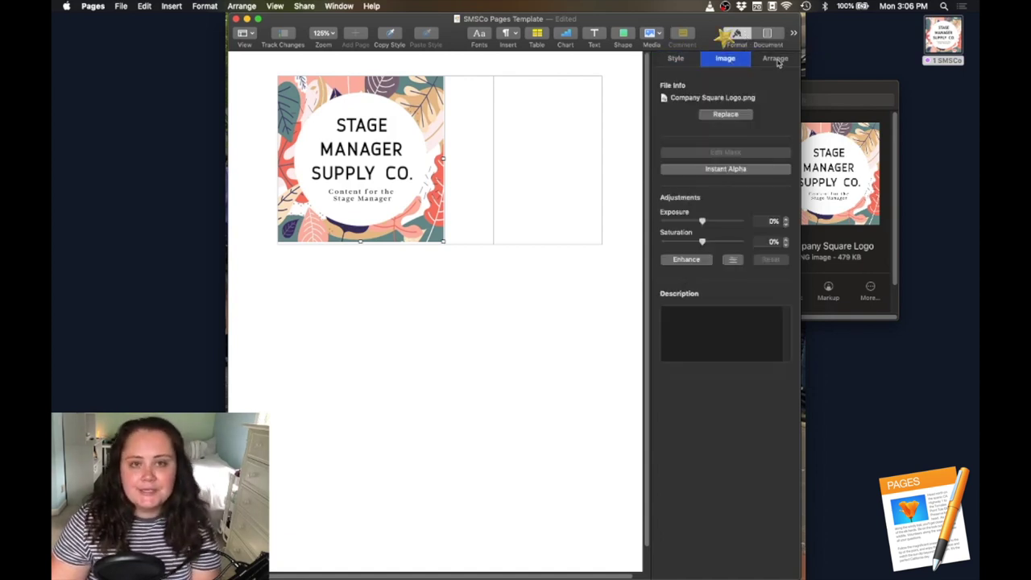
Step: Resize the company logo in the header to a width of 0.75 in with its proportions constrained
click(775, 60)
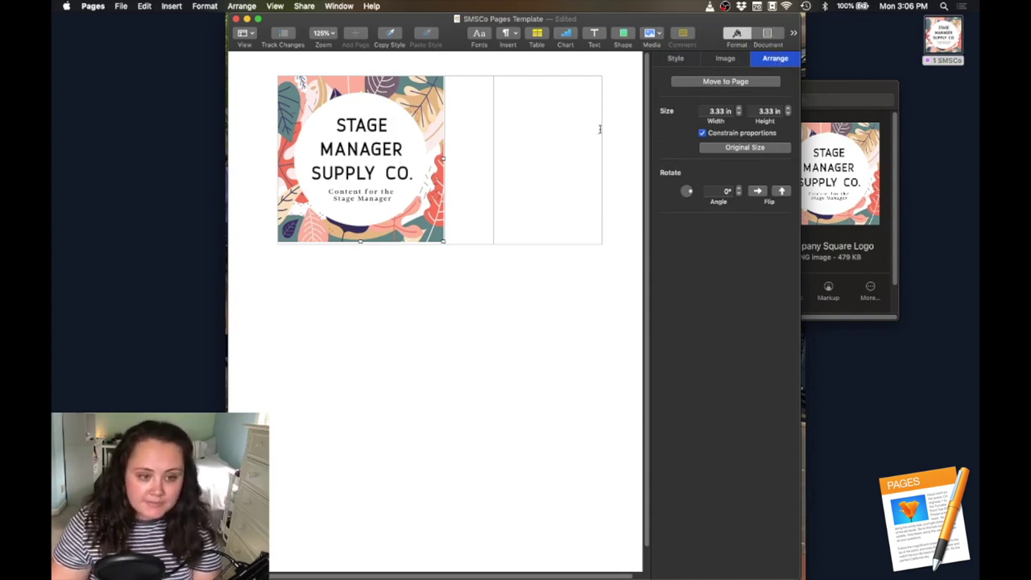
click(719, 110)
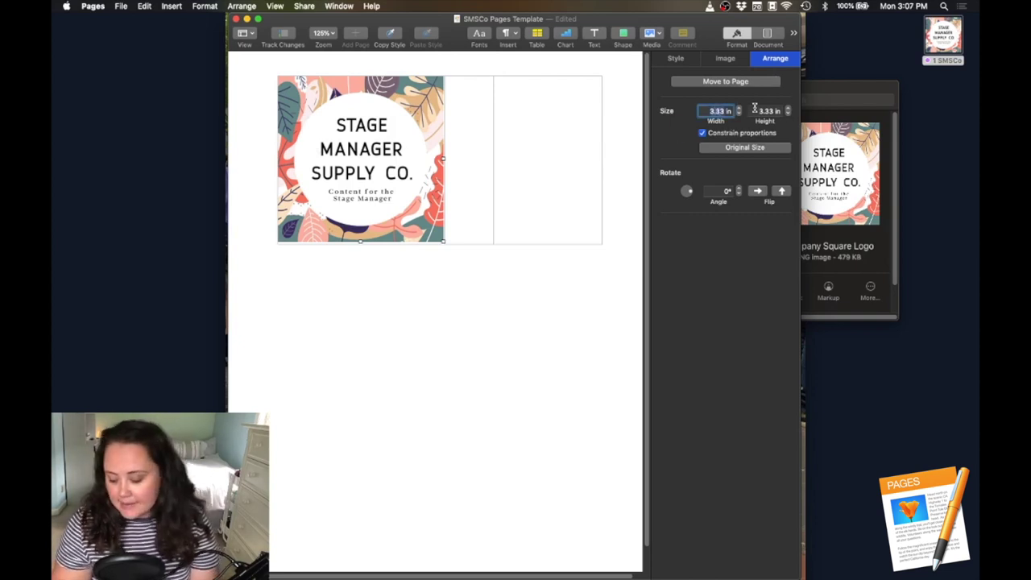
text(.75)
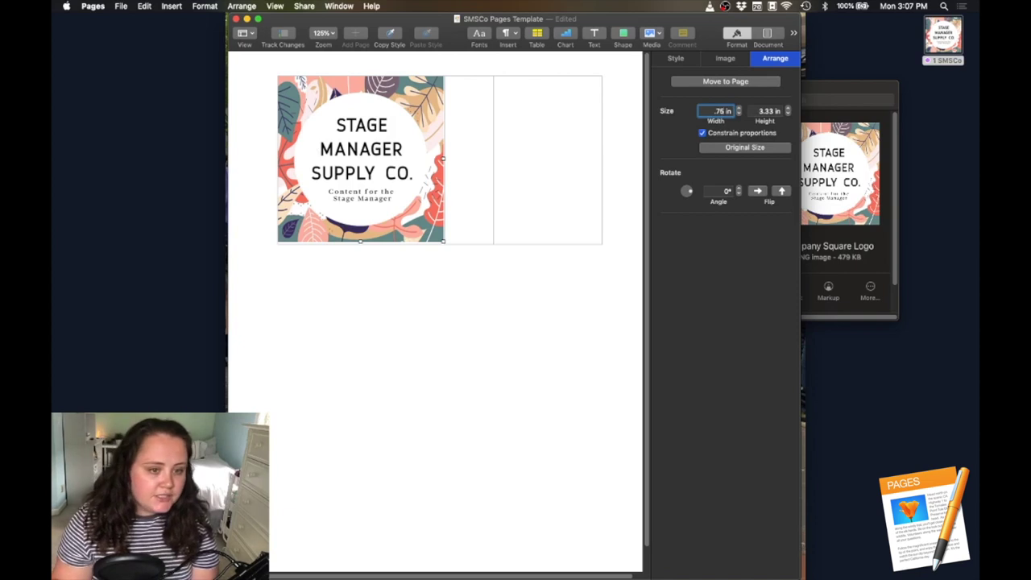
key(Return)
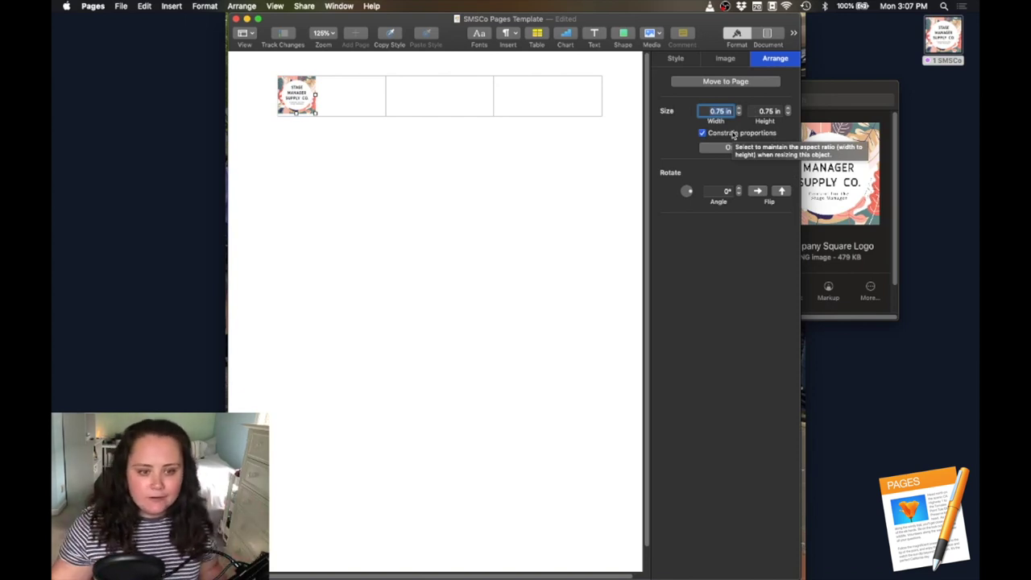
Step: Fill the third header section with DOCUMENT TITLE in bold and SUBTITLE in regular 14 pt Arial on the line below
click(513, 95)
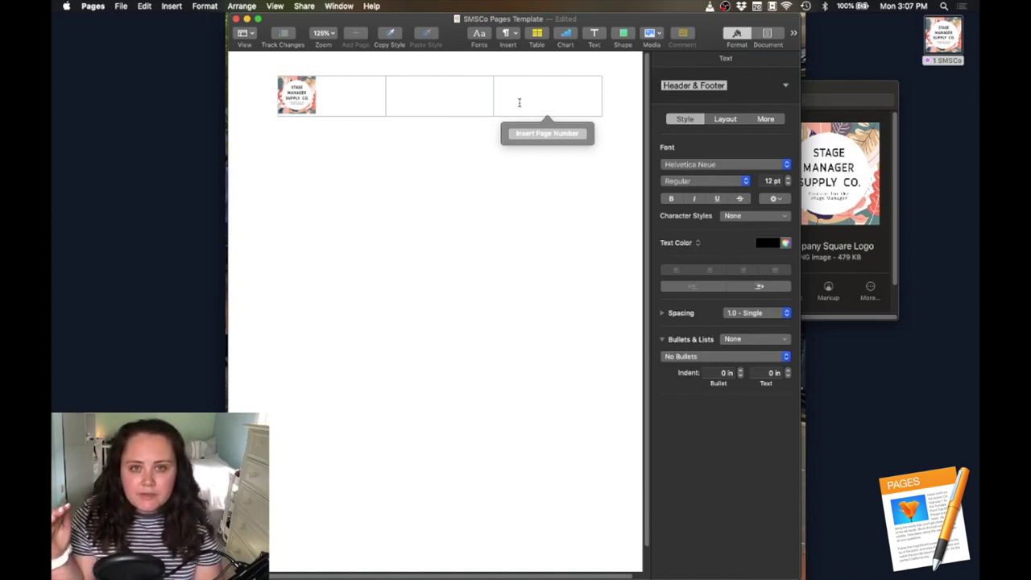
text(DOCUMENT TITLE SUBTITLE)
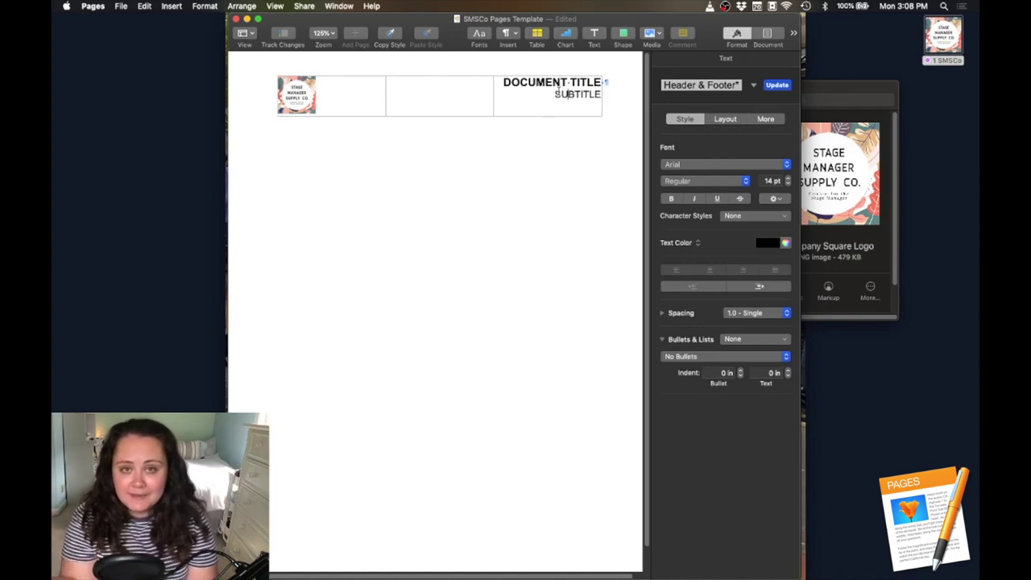
Step: Insert the current date into the first footer section
scroll(518, 198, down, 2)
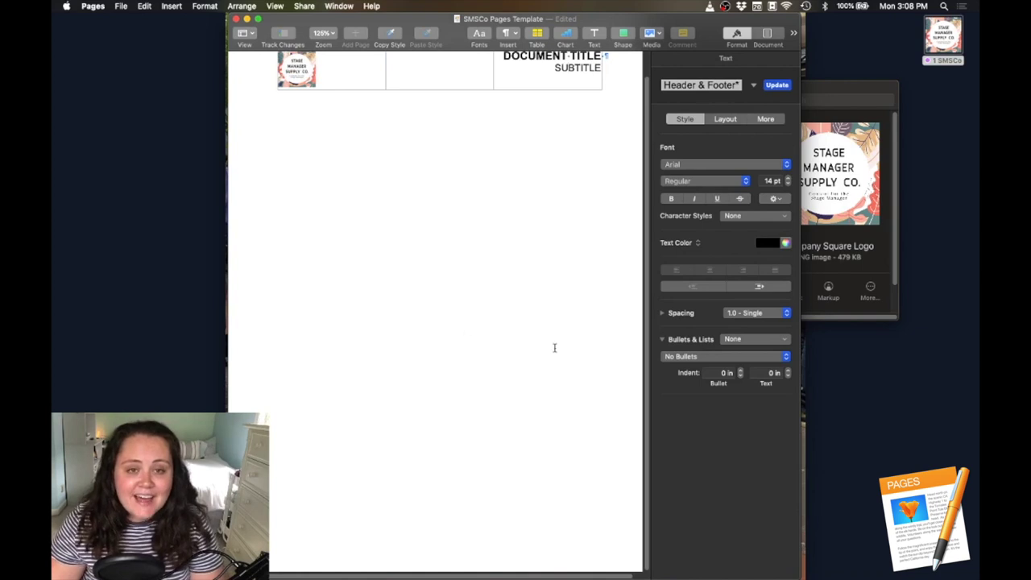
click(433, 541)
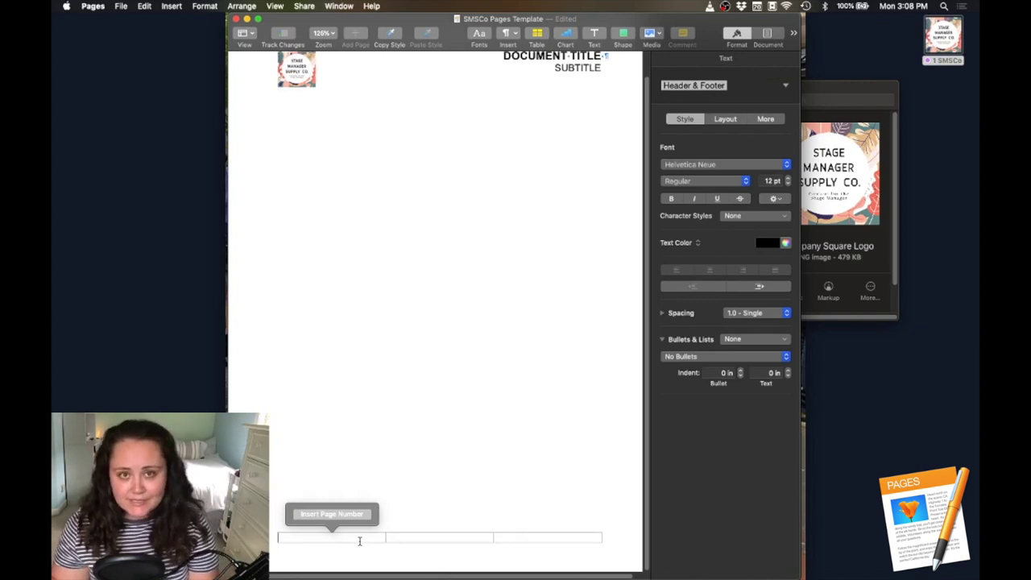
click(355, 522)
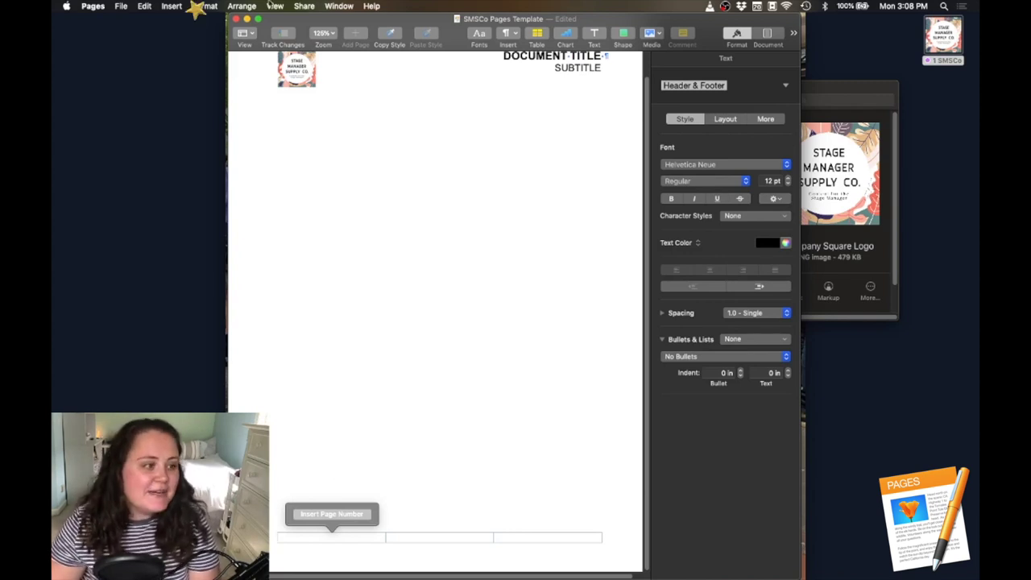
click(174, 6)
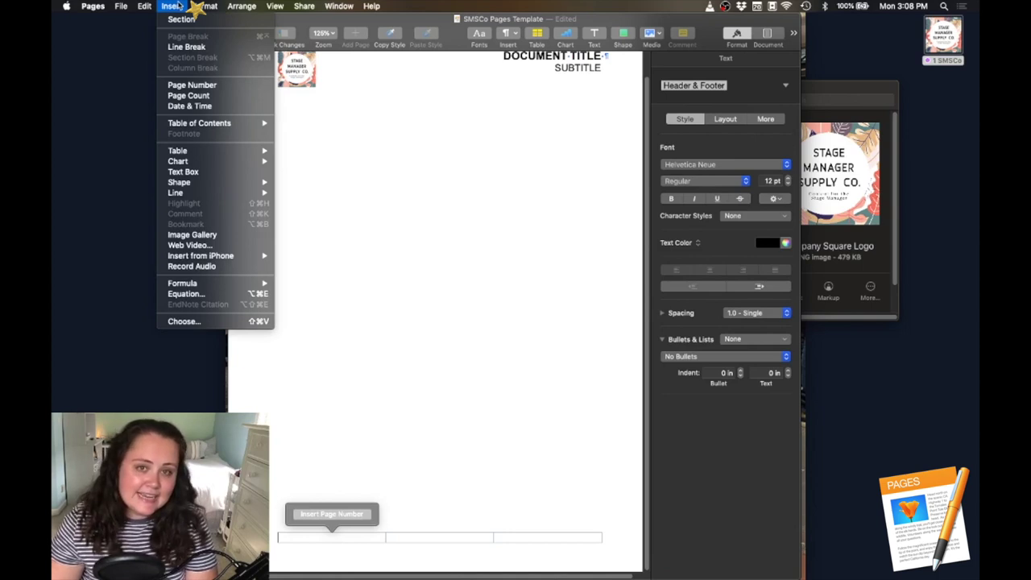
click(188, 107)
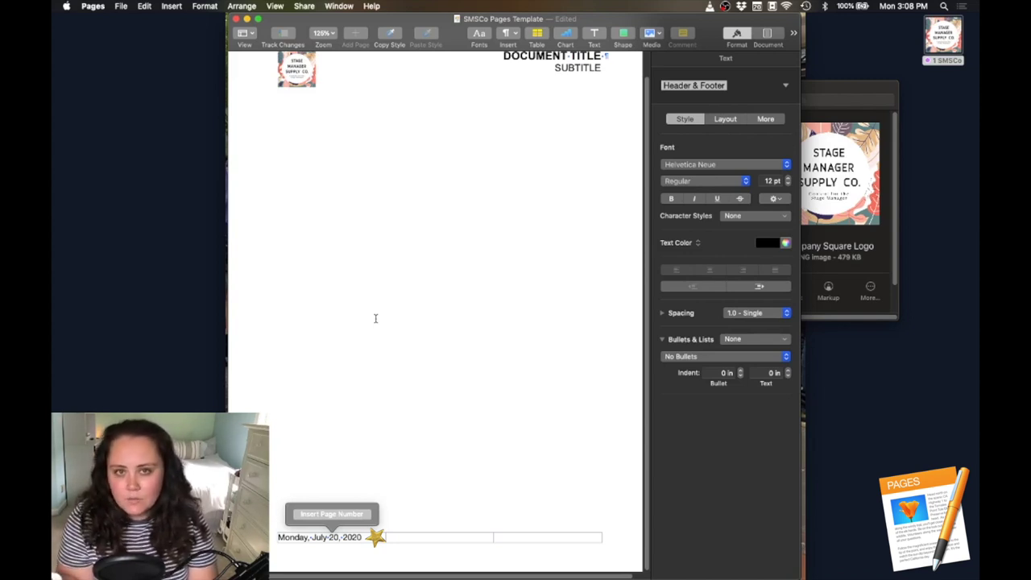
Step: Change the footer date to the short numeric format 7/20/20
triple_click(356, 537)
click(356, 536)
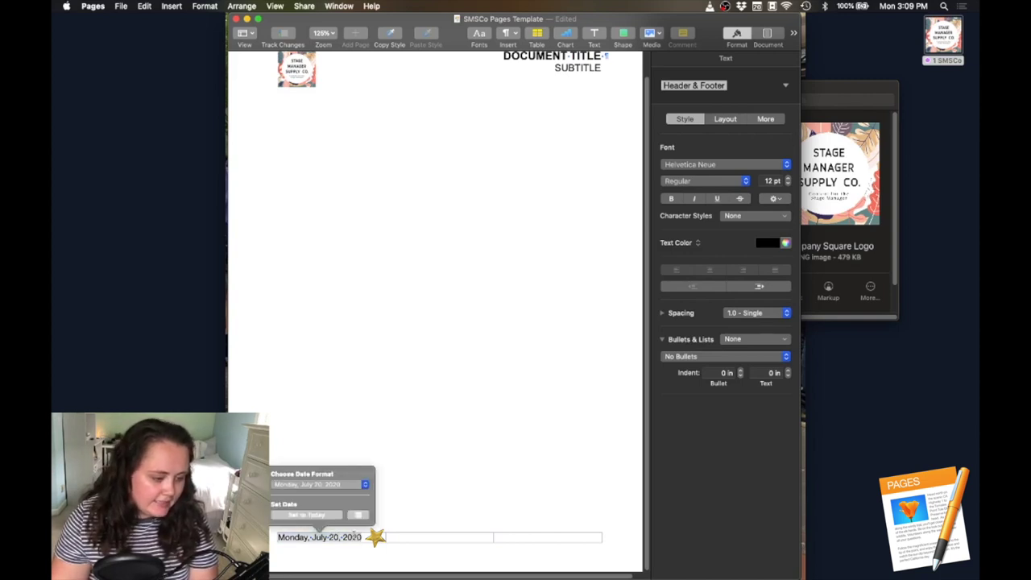
click(337, 485)
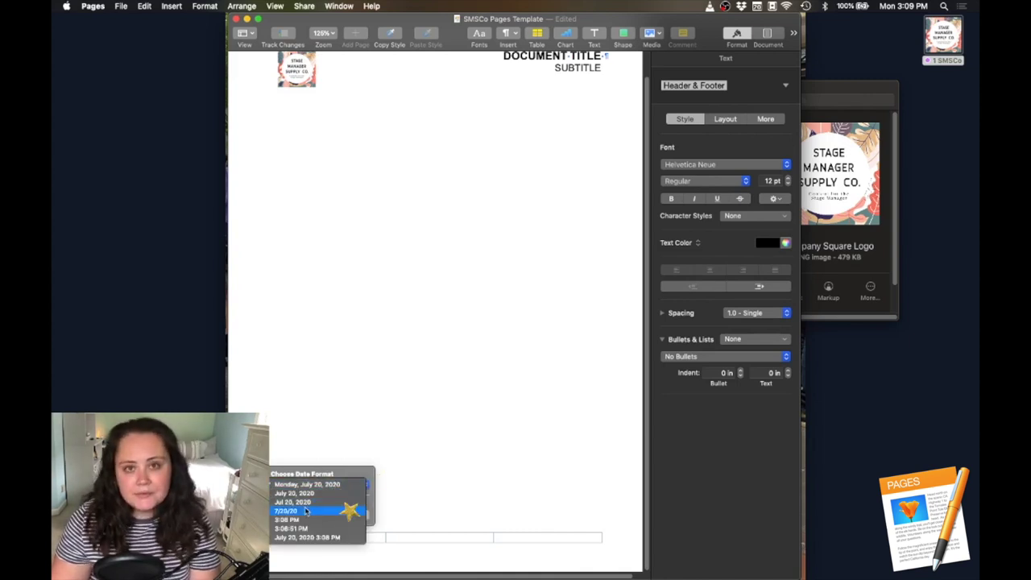
click(305, 511)
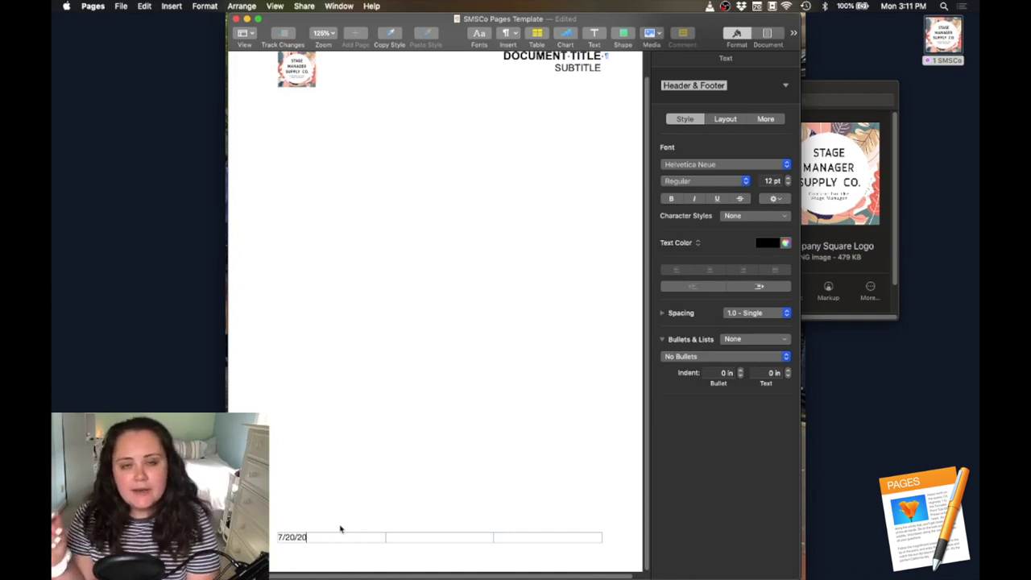
Step: Insert a page number in the Page 1 of 1 format into the third footer section
click(513, 536)
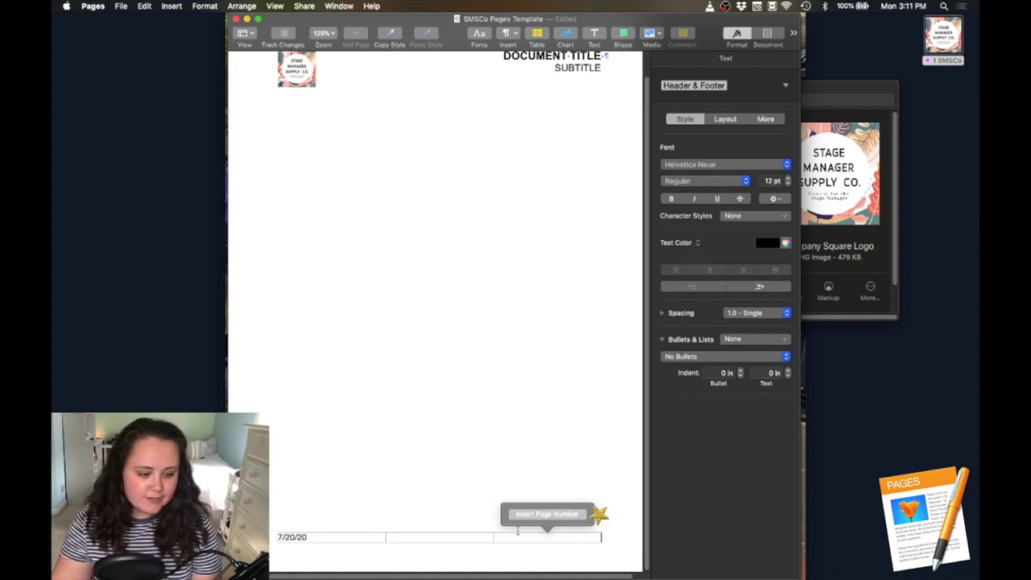
click(521, 516)
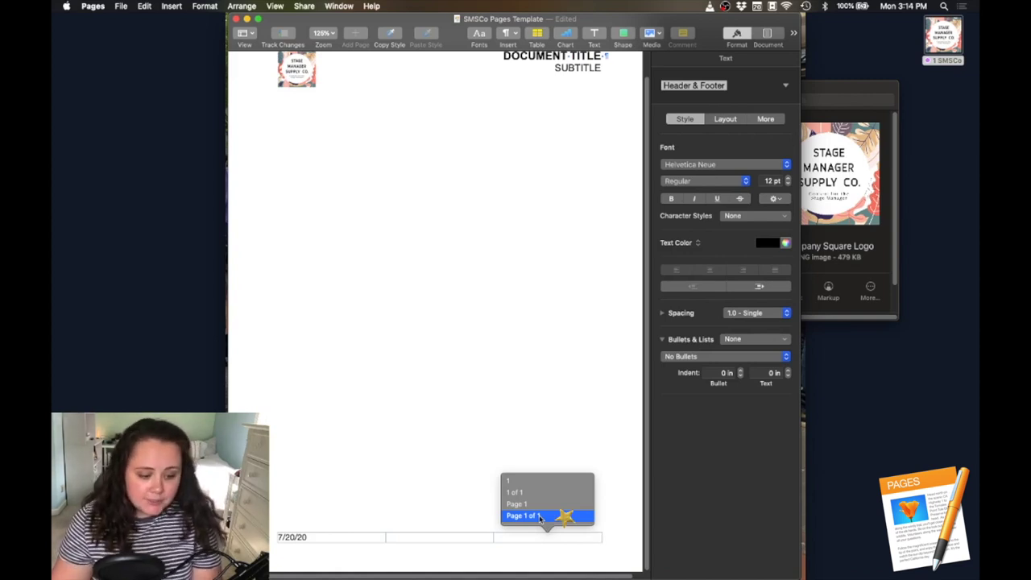
click(539, 514)
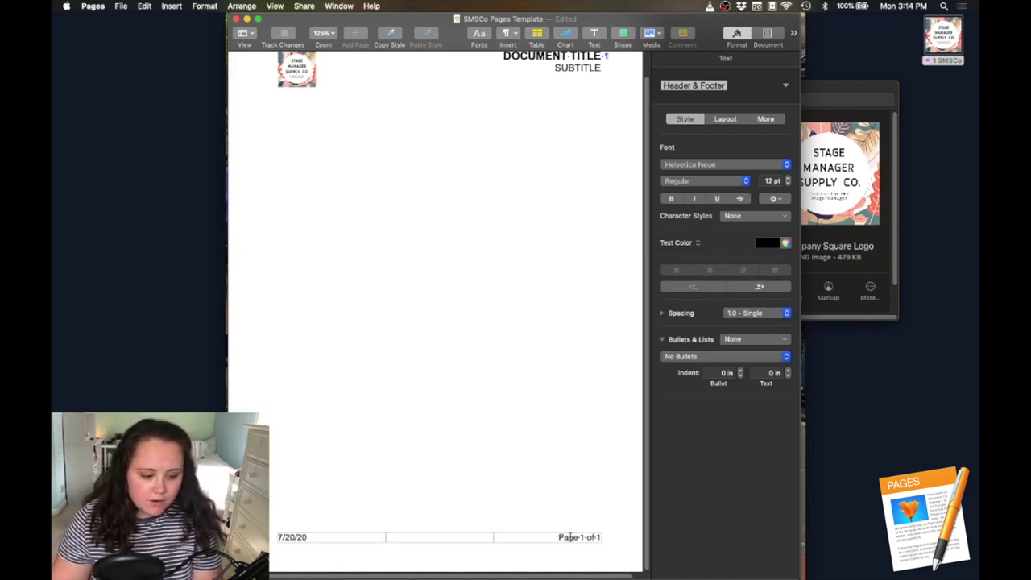
Step: Try reducing the footer page numbering to the page number and page count separated by a slash
double_click(568, 536)
key(BackSpace)
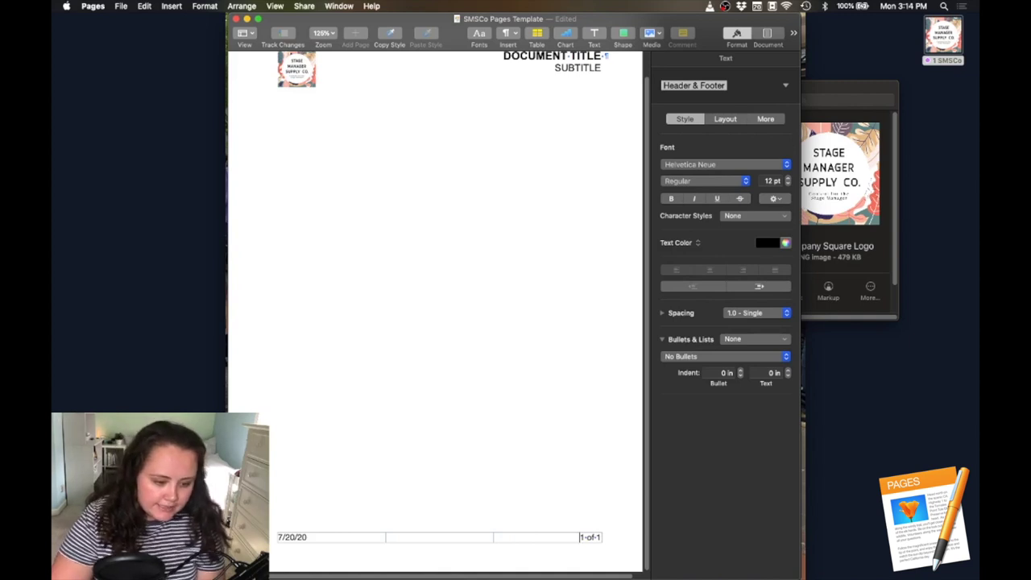
double_click(593, 537)
key(BackSpace)
text(-)
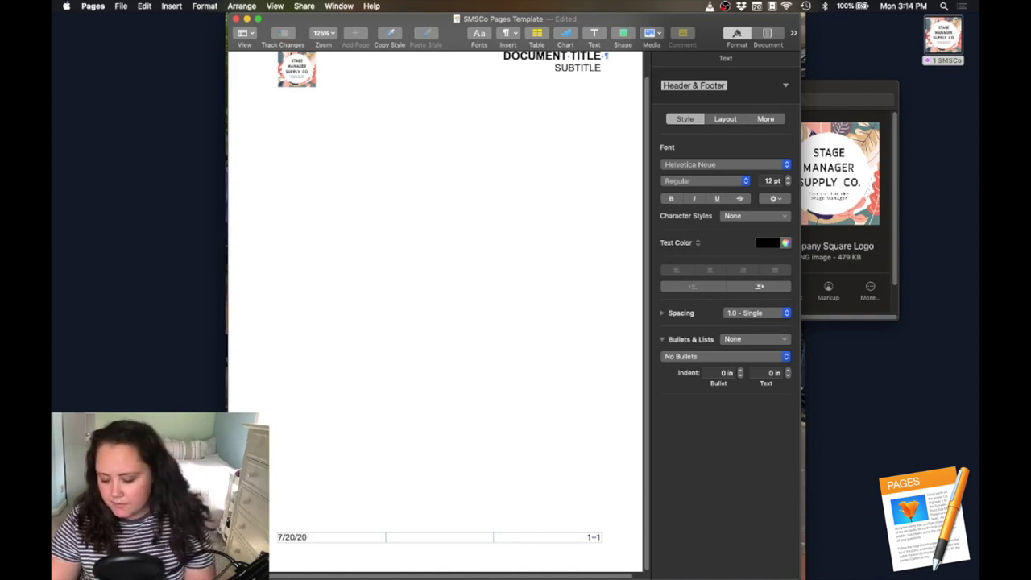
text(/)
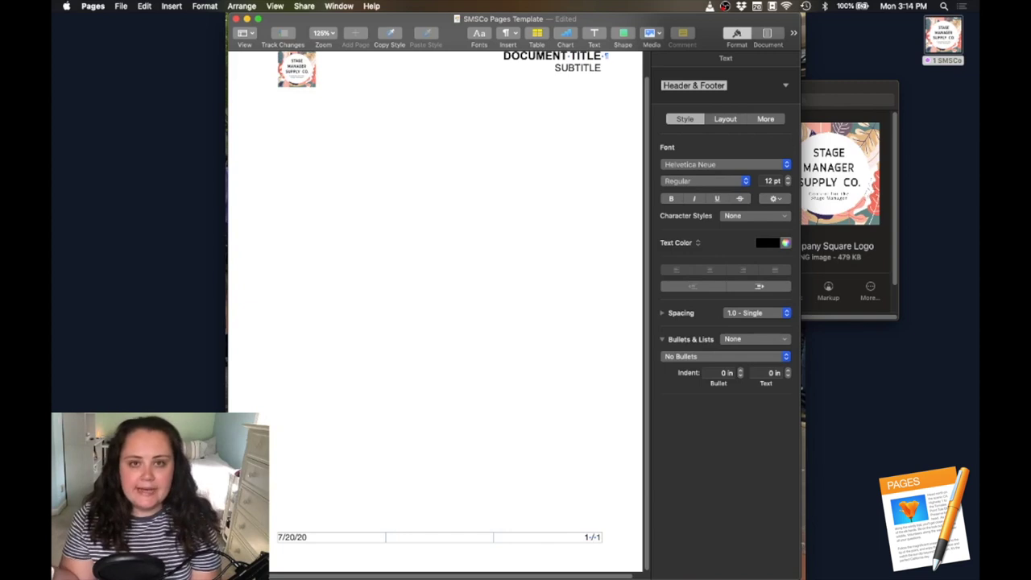
Step: Leave the footer, then save and close the SMSCo Pages Template document
click(477, 486)
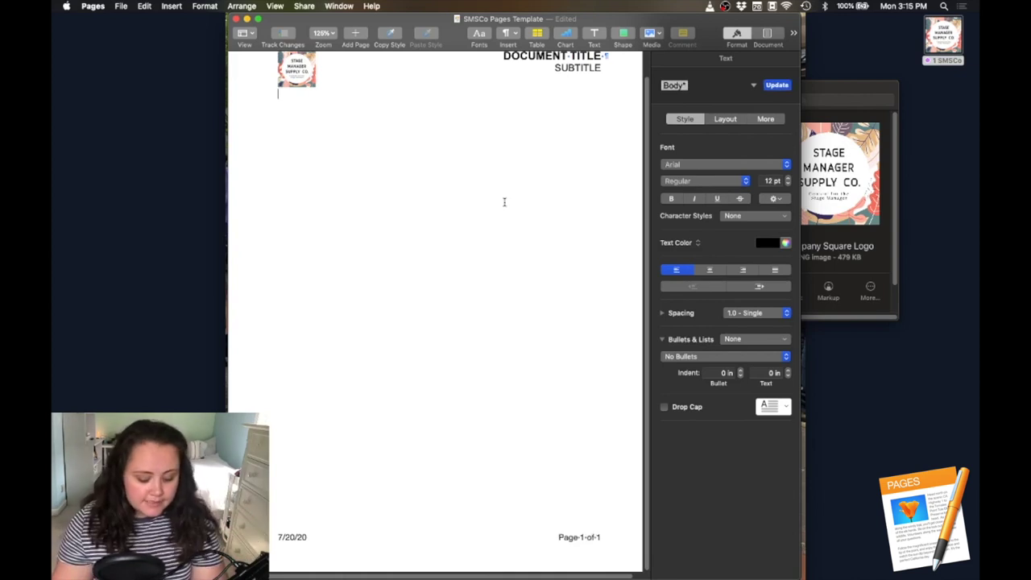
key(super+s)
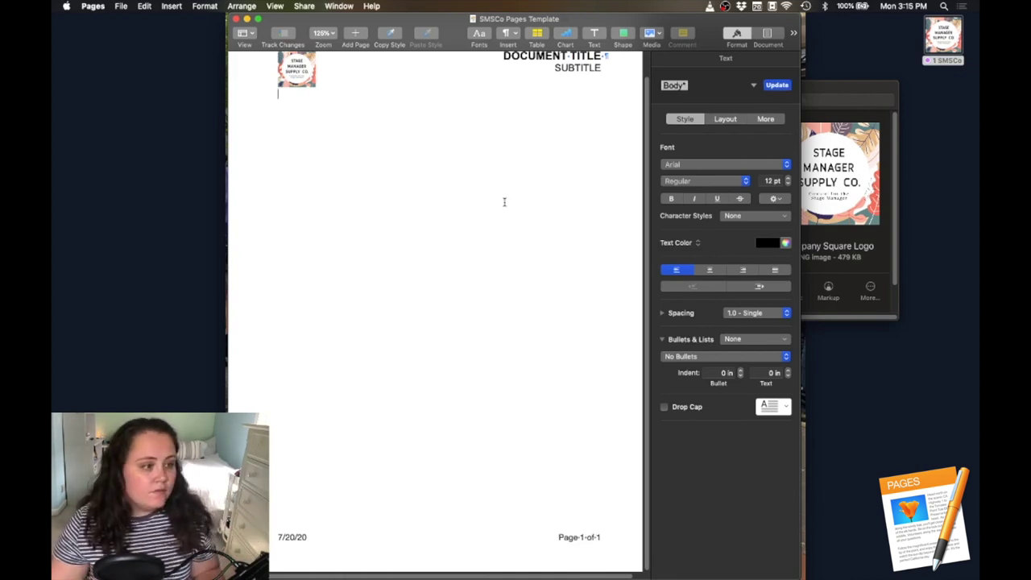
click(236, 20)
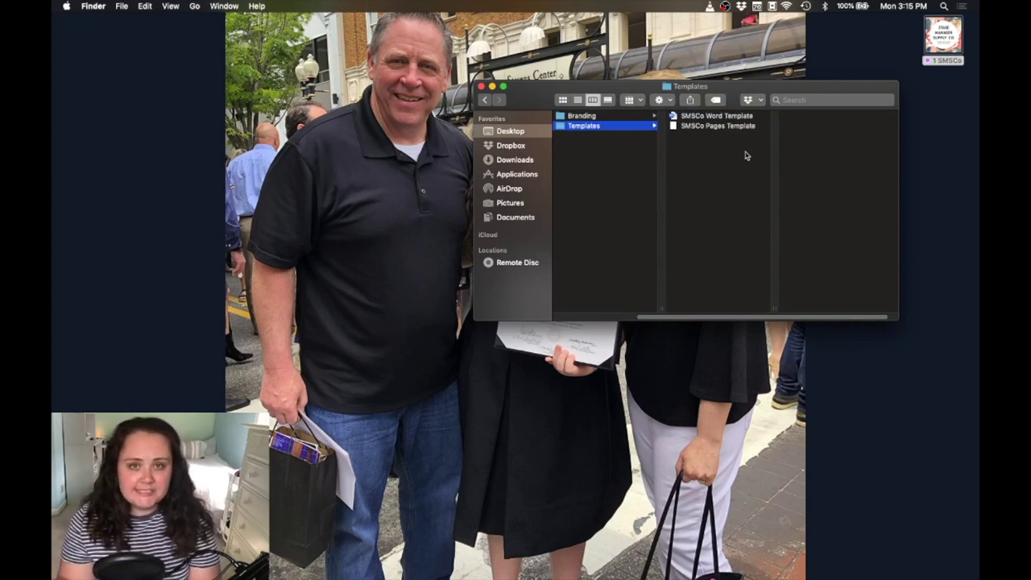
Step: Switch to Excel and save a new blank workbook as SMSCo Excel Template in the Templates folder of 1 SMSCo, in Excel Workbook (.xlsx) format
mouse_move(384, 571)
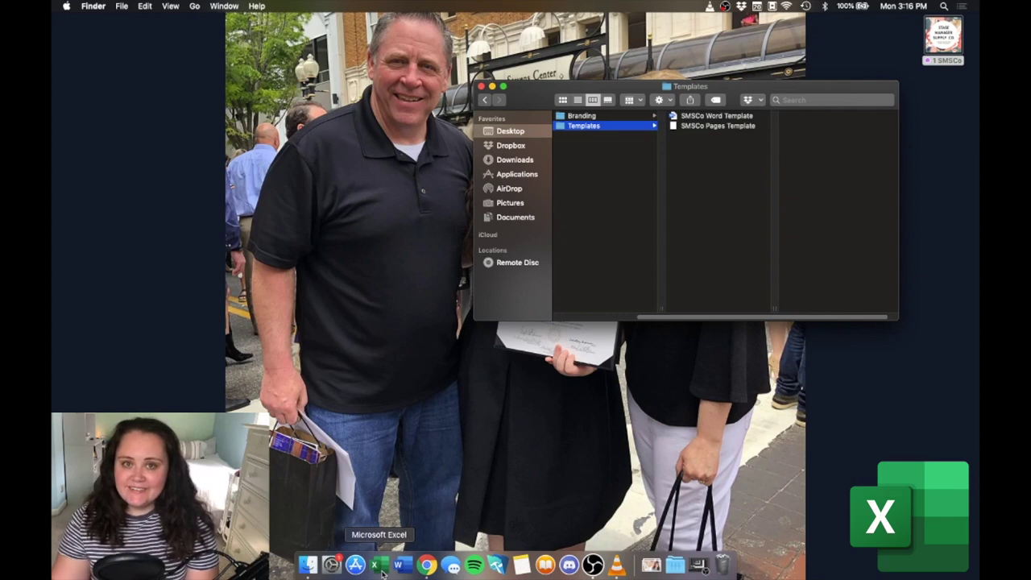
click(382, 567)
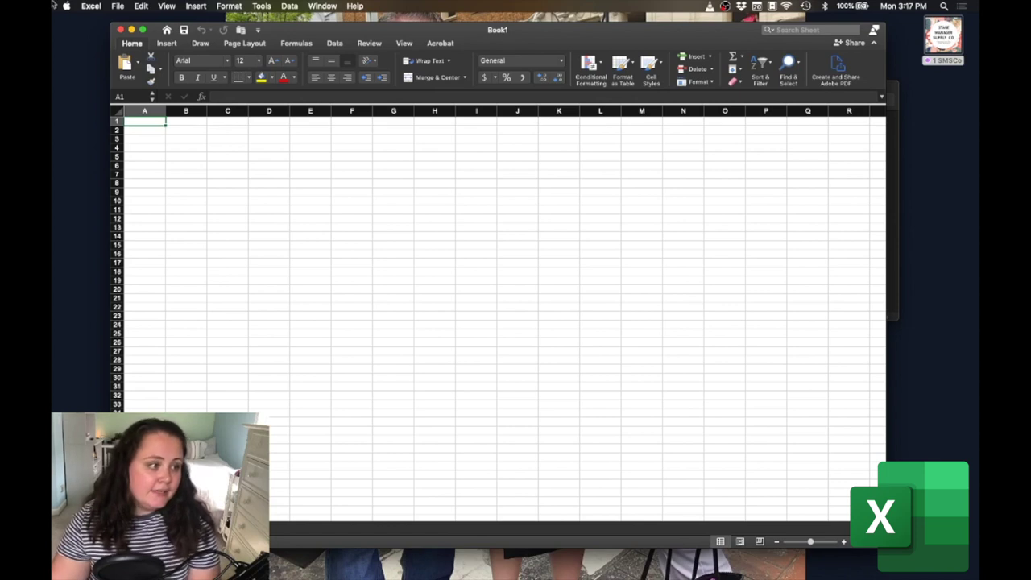
click(117, 6)
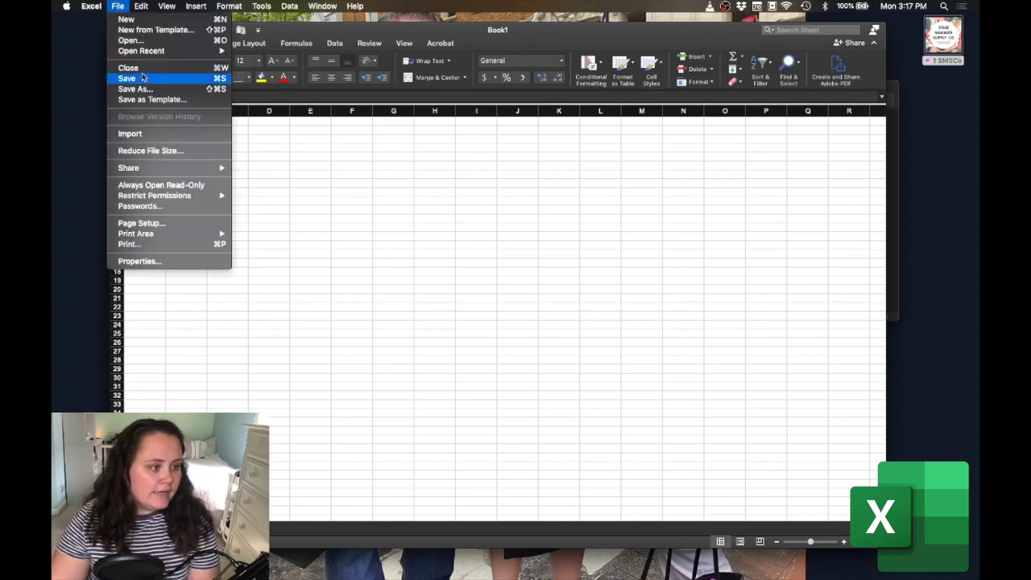
click(140, 78)
click(618, 145)
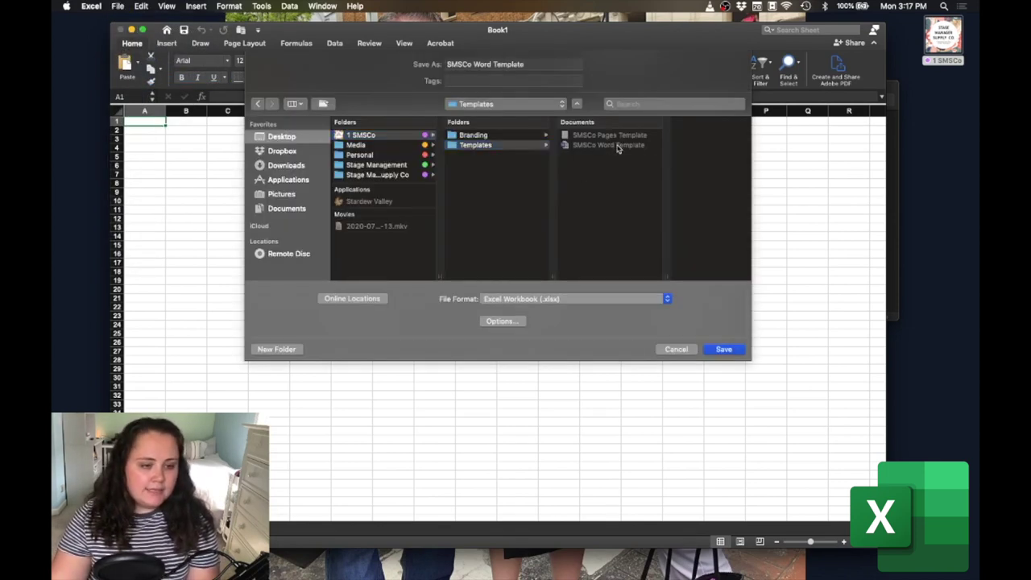
click(480, 64)
double_click(480, 65)
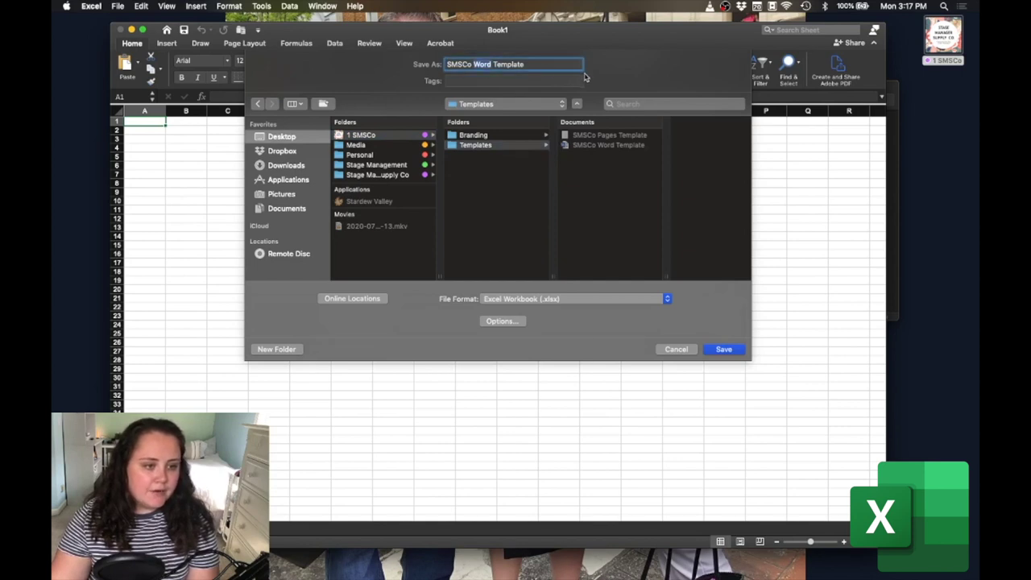
text(Exce)
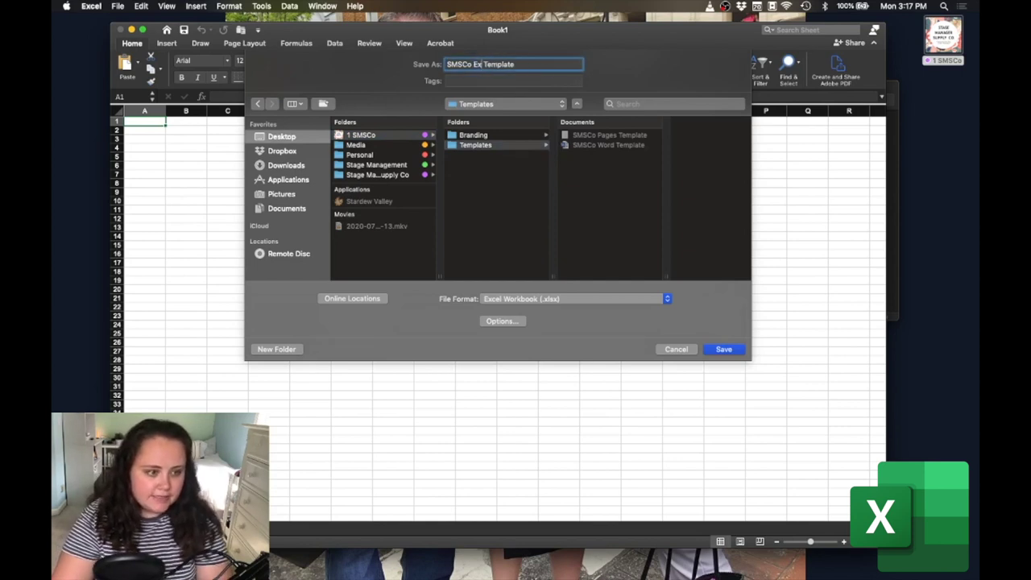
text(l)
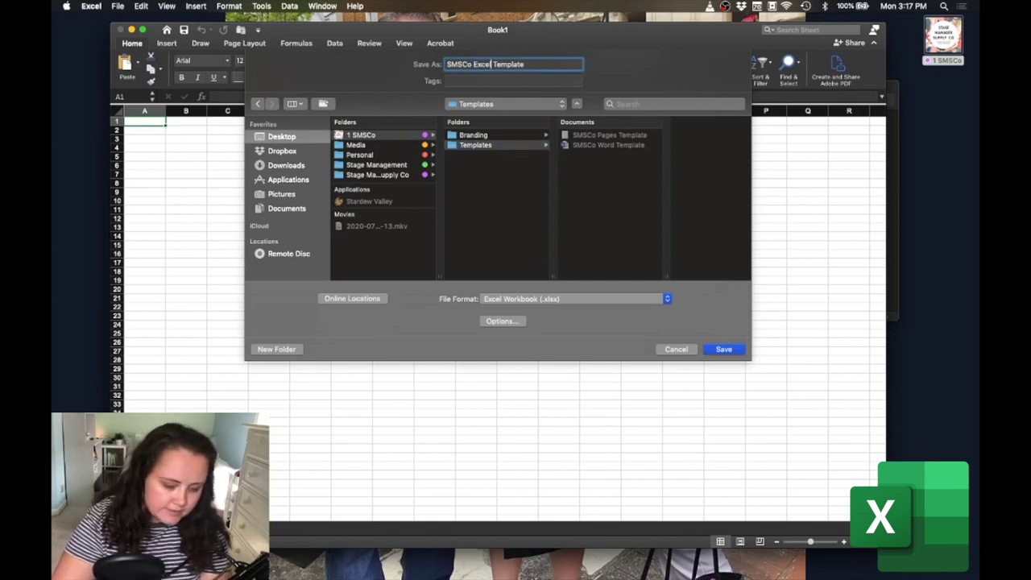
click(727, 350)
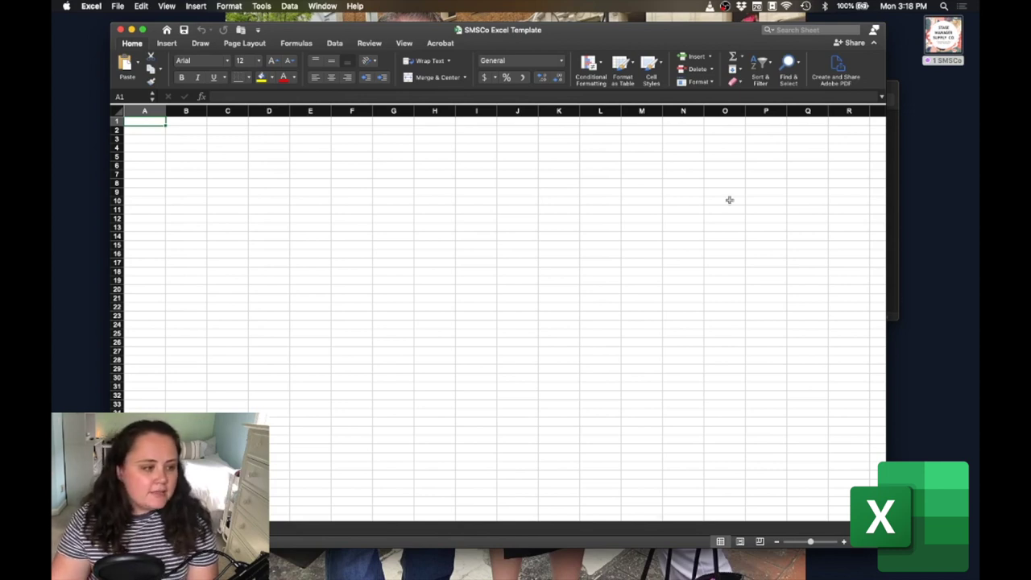
drag(170, 121, 686, 461)
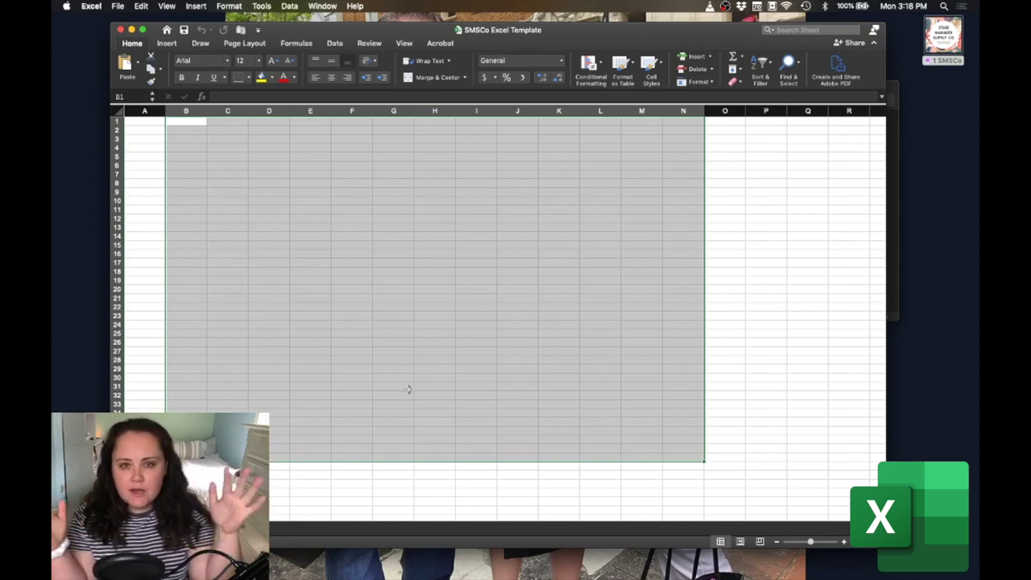
click(352, 273)
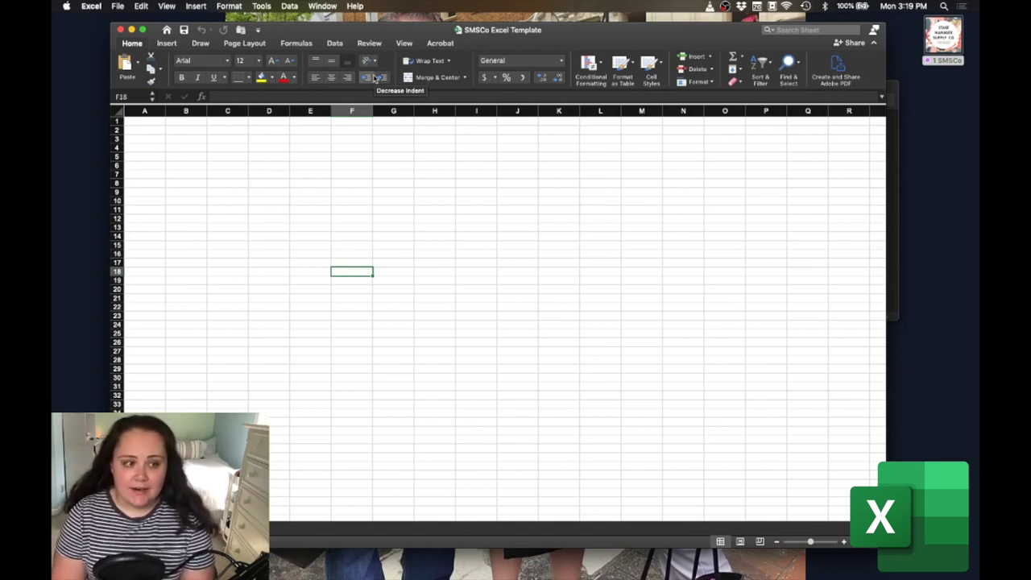
Step: Switch the blank worksheet to Page Layout view so the page and its header area can be edited
click(401, 43)
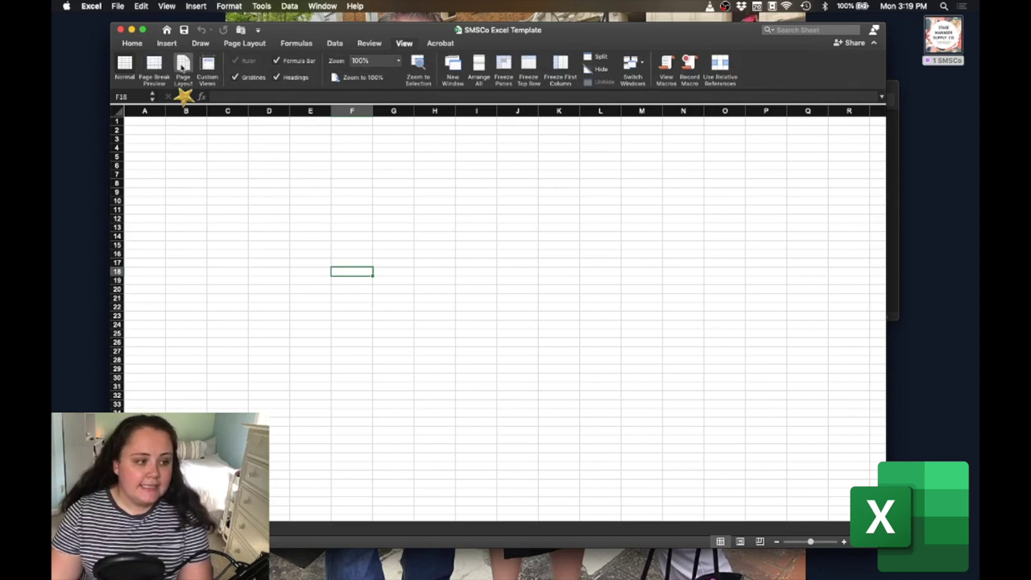
click(183, 71)
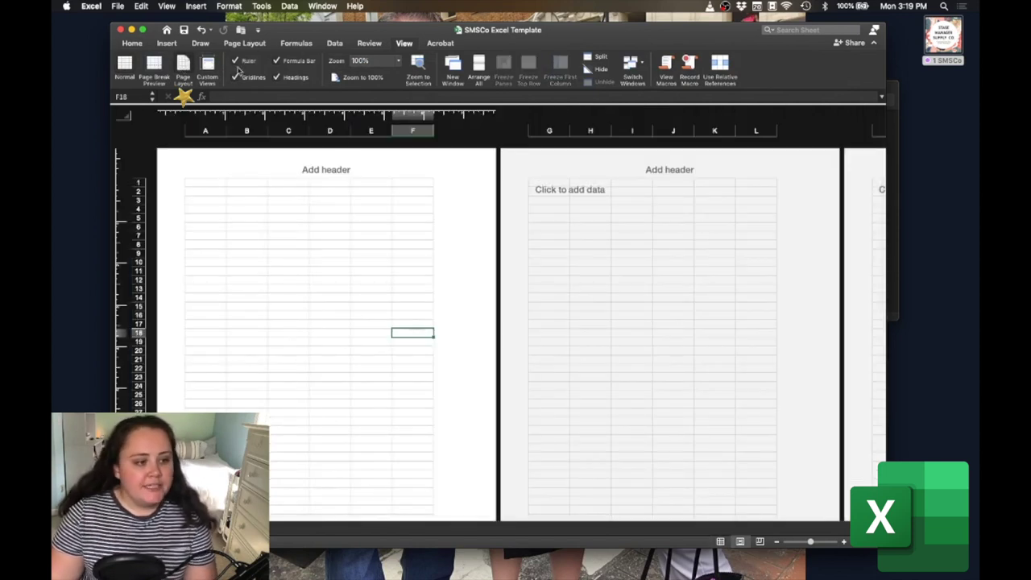
click(320, 208)
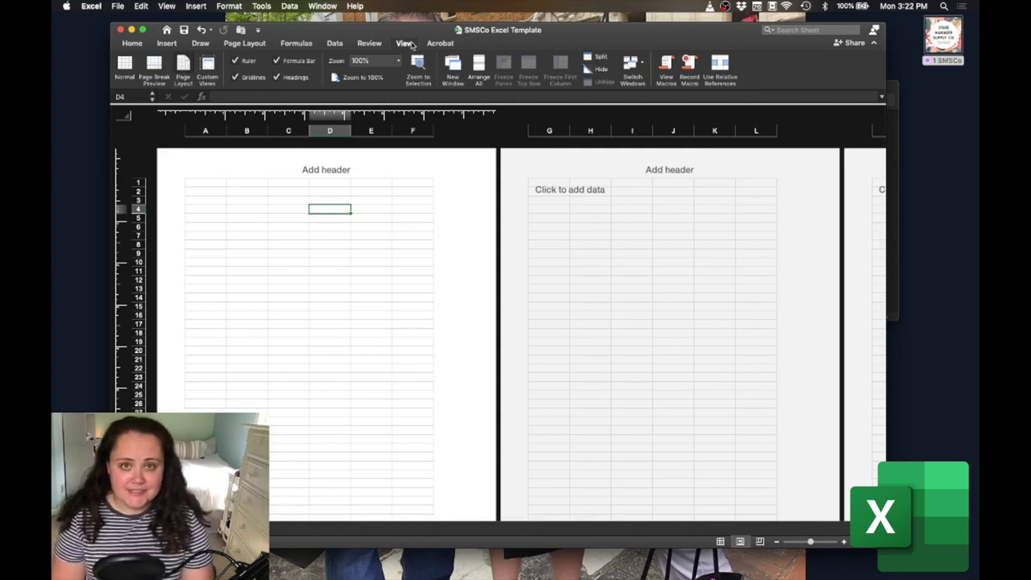
Step: Open the custom margin settings and center the content horizontally on the page
click(260, 44)
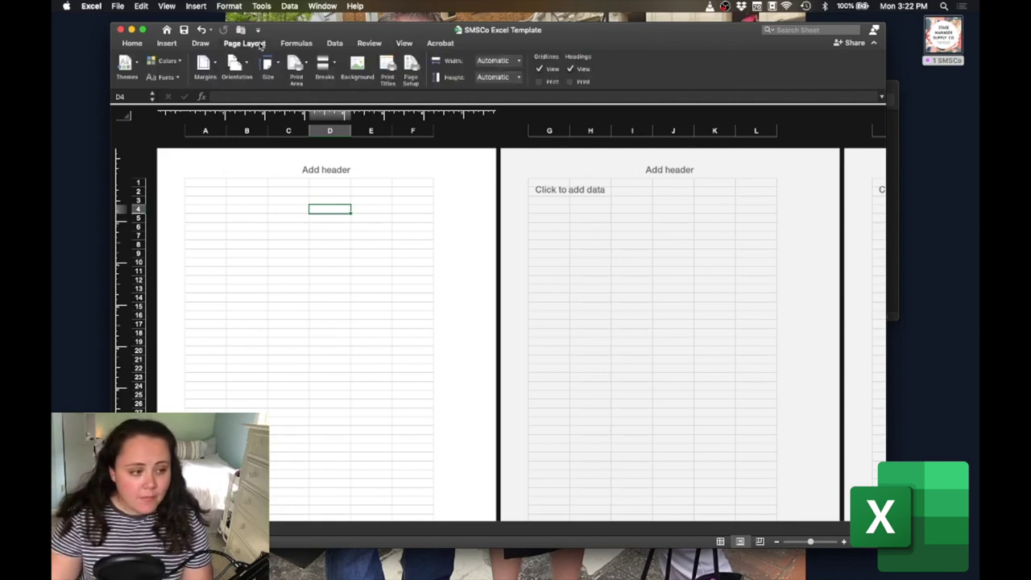
click(209, 73)
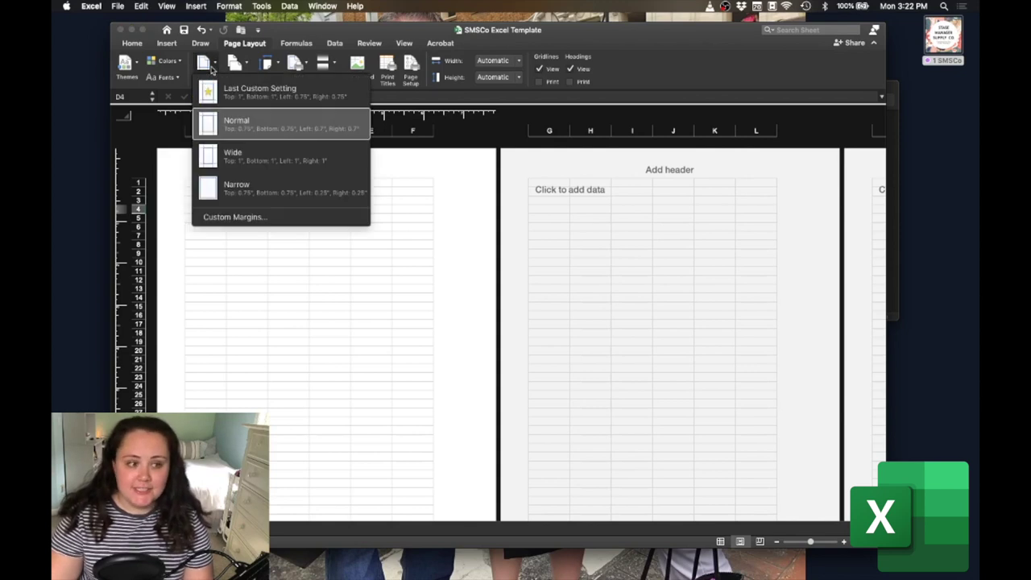
click(248, 219)
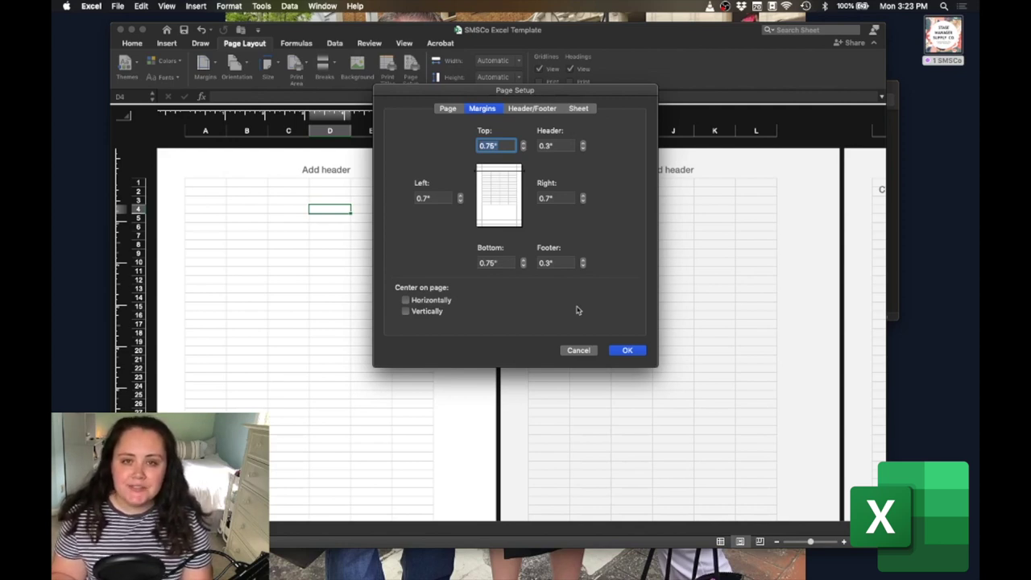
click(450, 302)
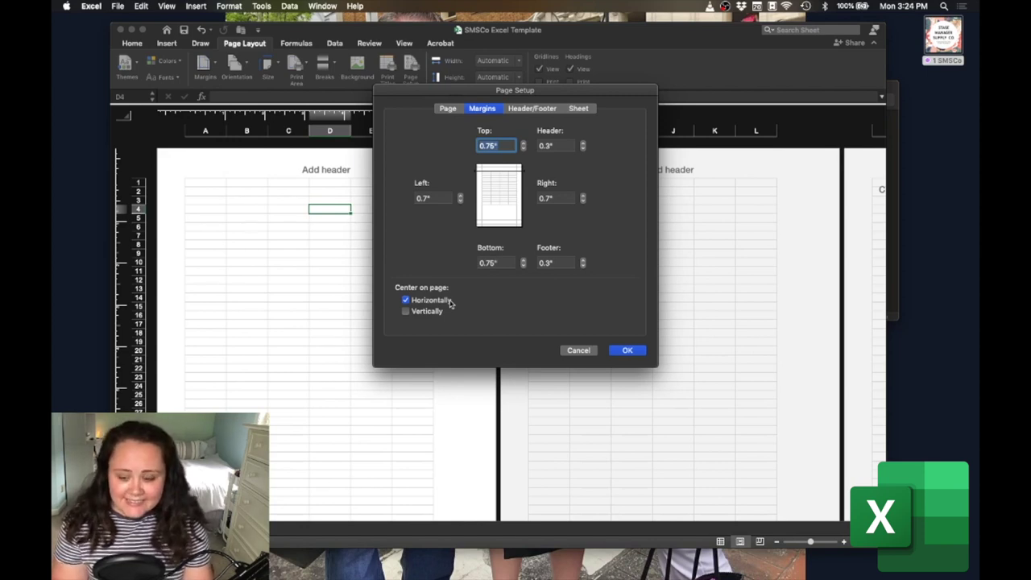
Step: Set the top, right, bottom and left page margins to 1 inch each and apply them
text(1)
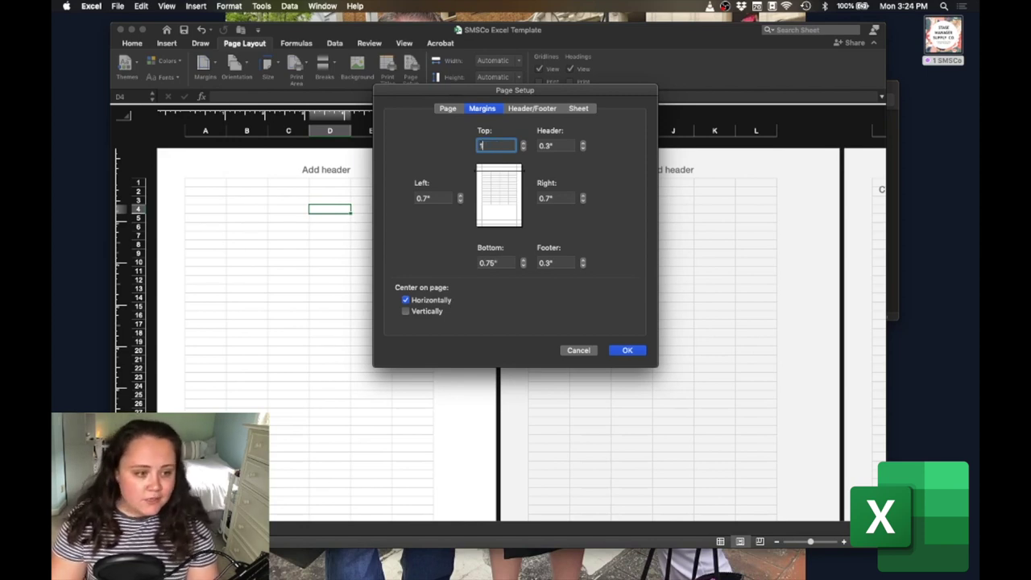
click(548, 199)
text(1)
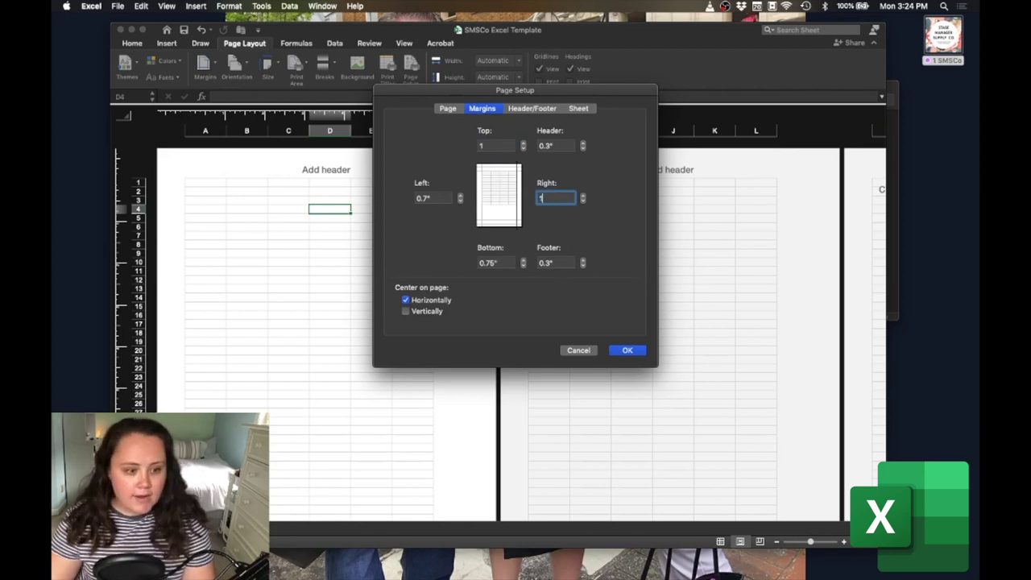
click(489, 264)
text(1)
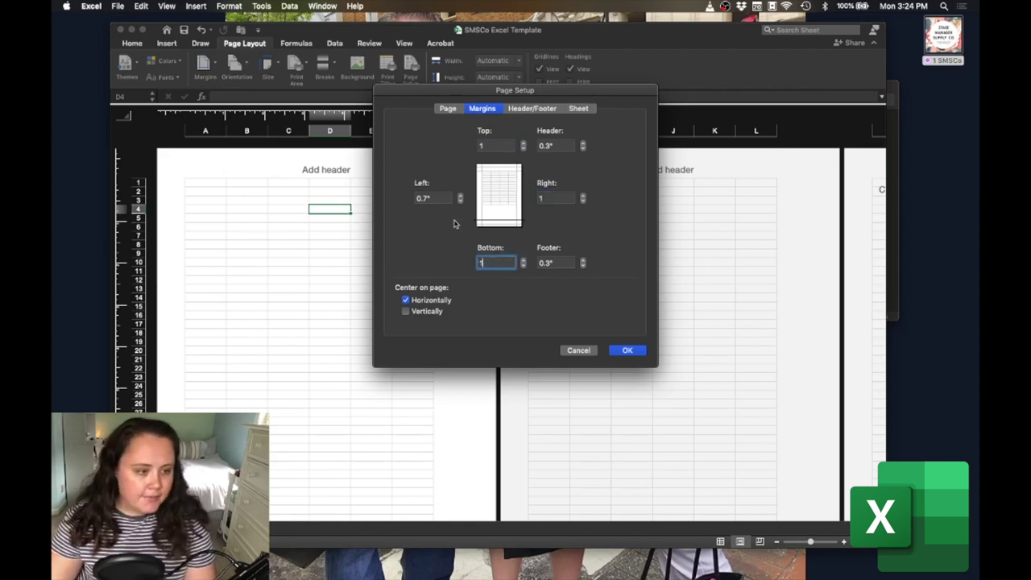
click(422, 198)
text(1)
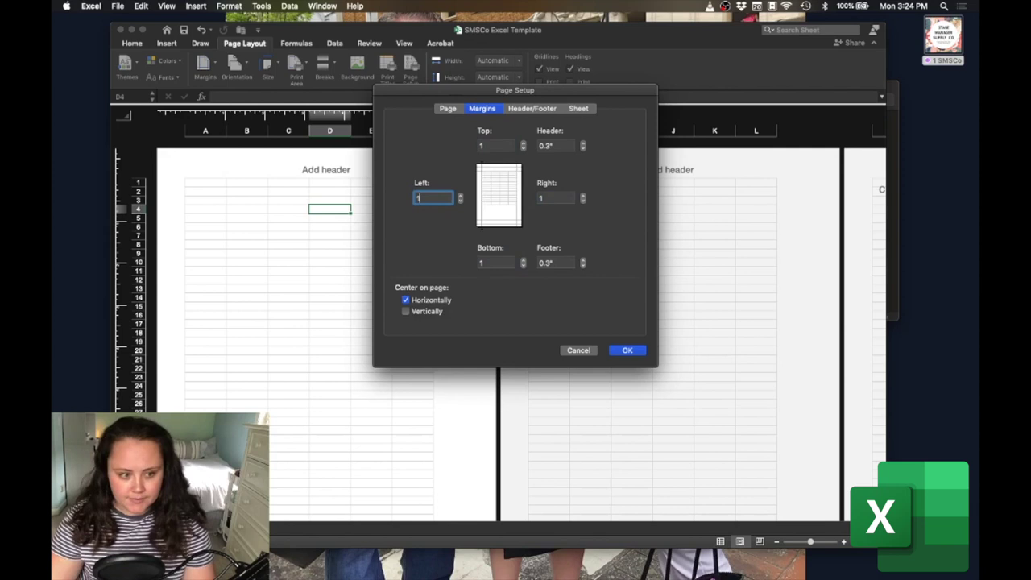
click(555, 197)
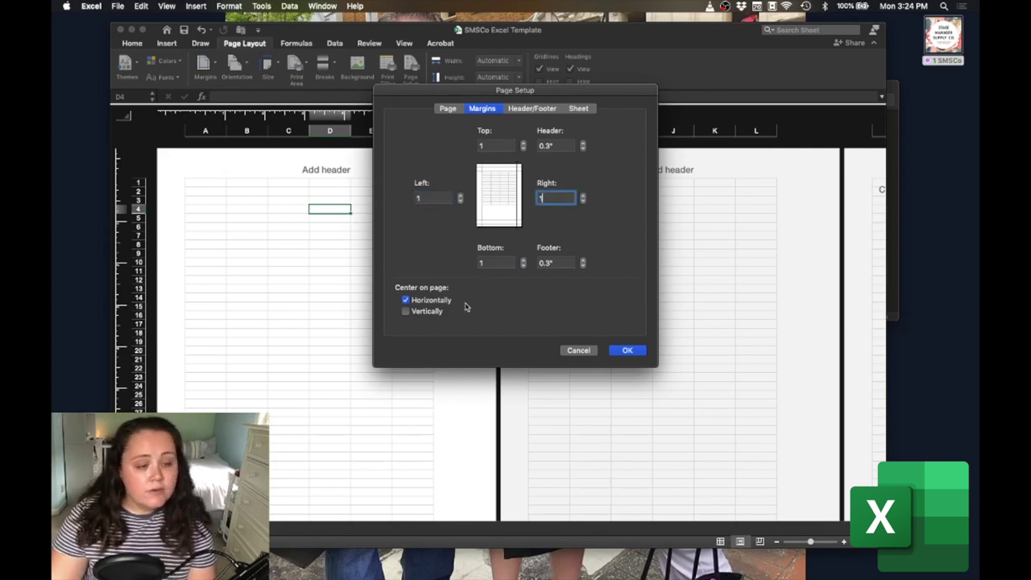
click(627, 351)
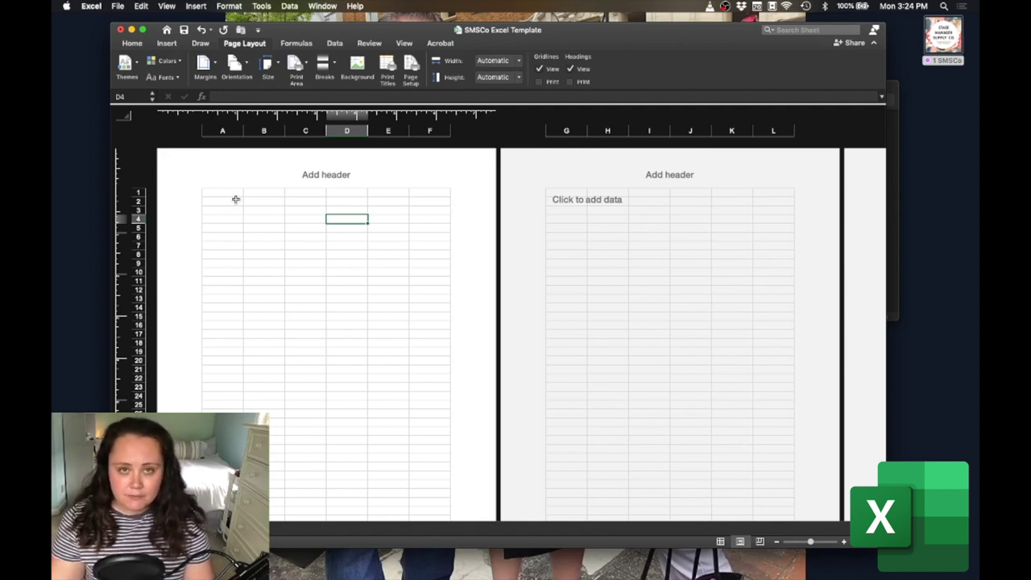
Step: Insert the Company Square Logo picture from the Branding folder into the first header section
click(264, 236)
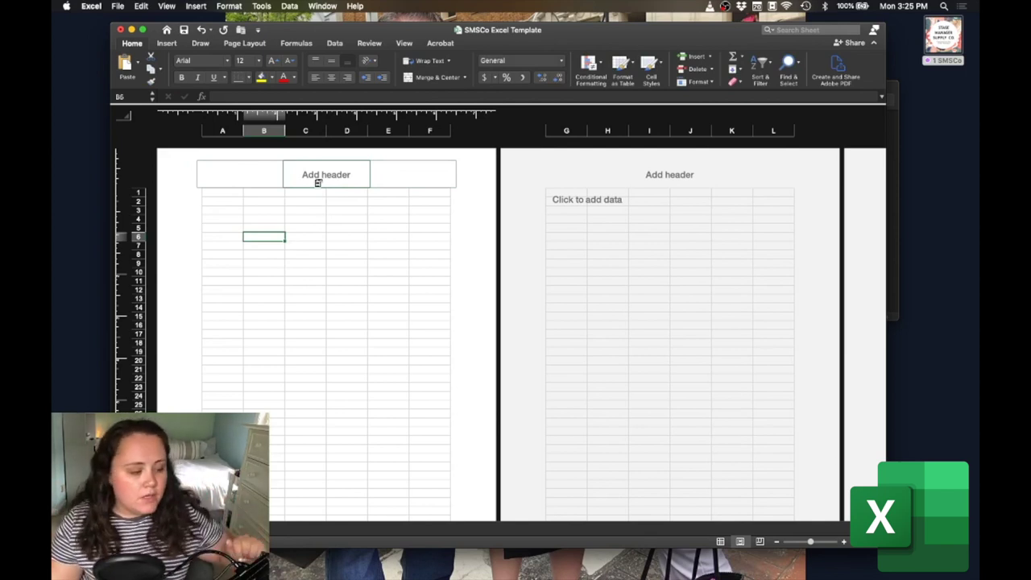
click(261, 181)
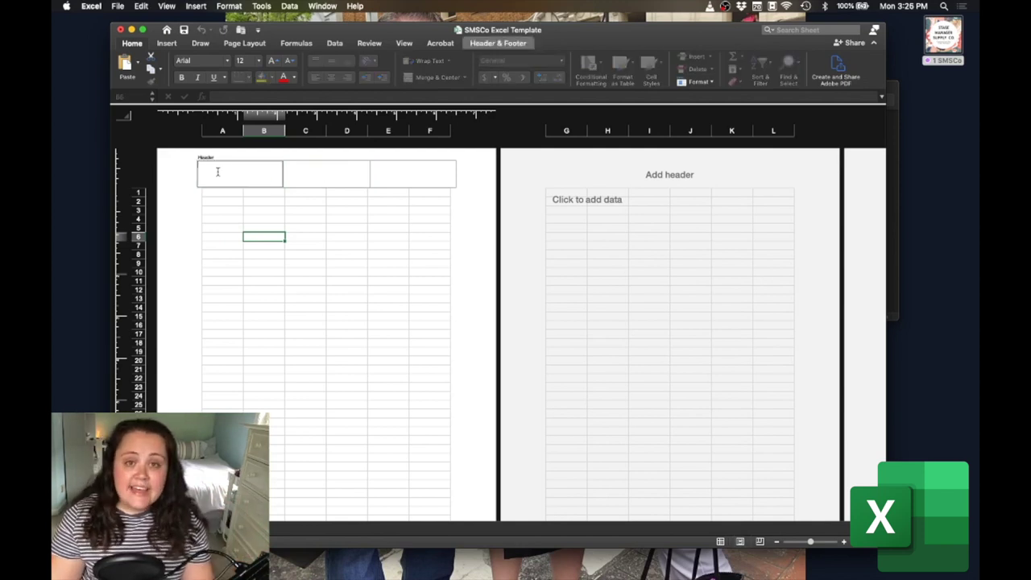
click(485, 45)
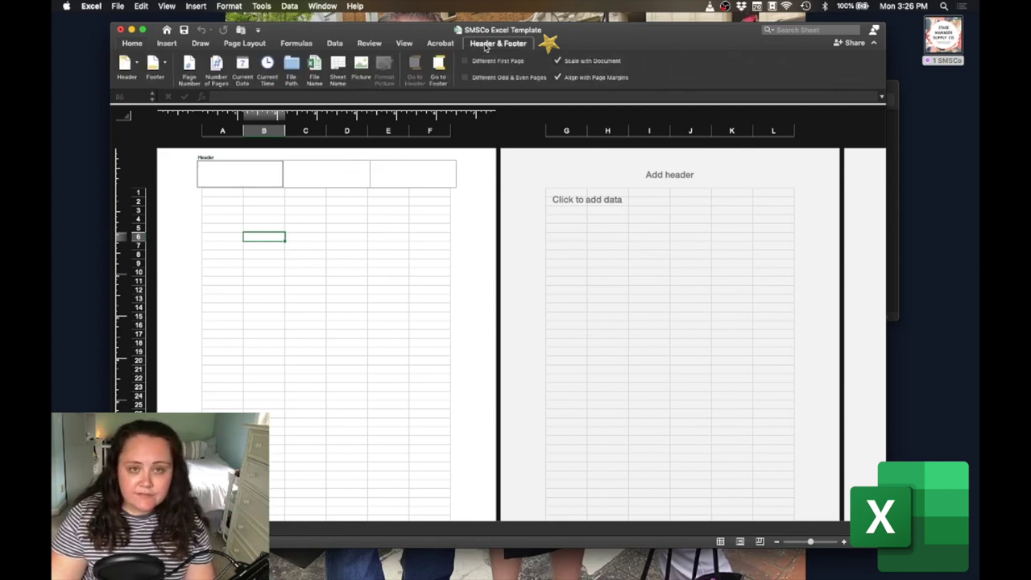
click(361, 66)
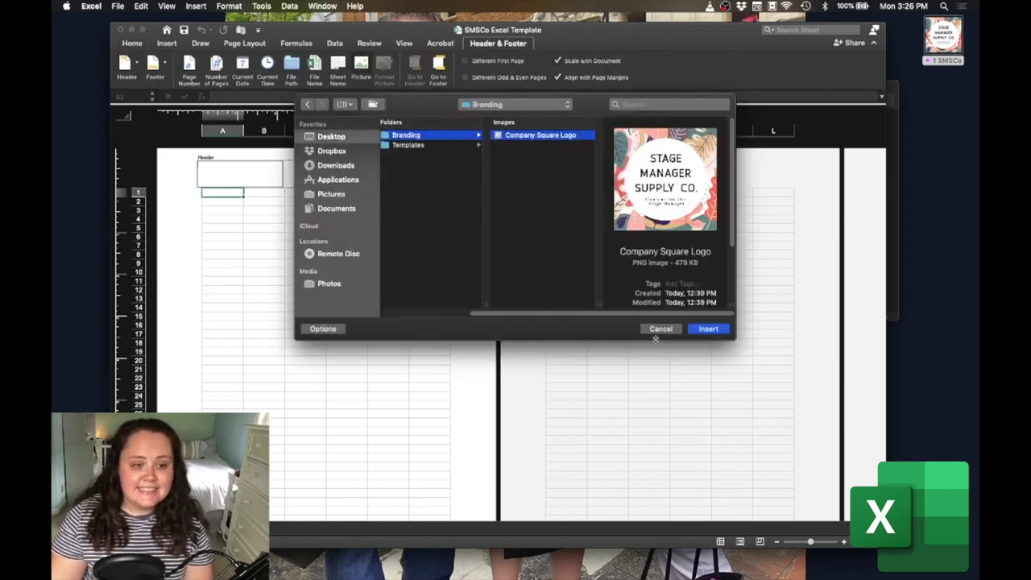
key(Return)
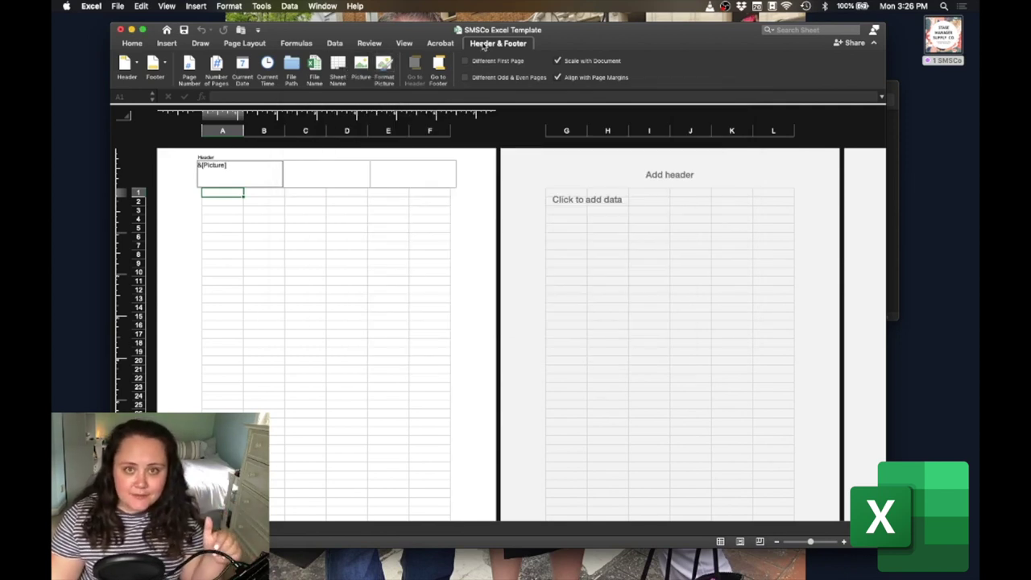
Step: Resize the header logo to a width of 0.75" with the aspect ratio locked, and leave the header
click(384, 81)
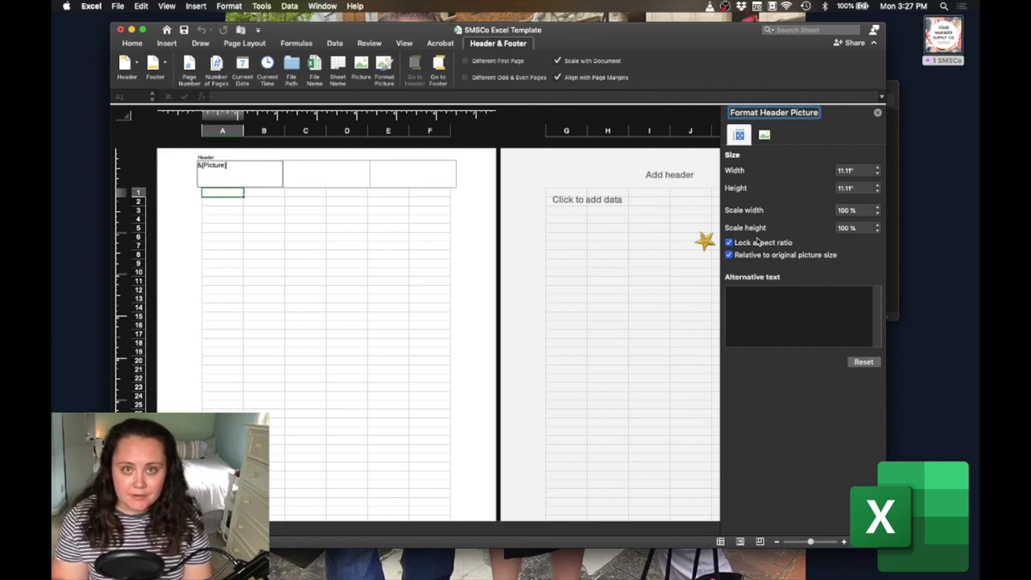
click(846, 170)
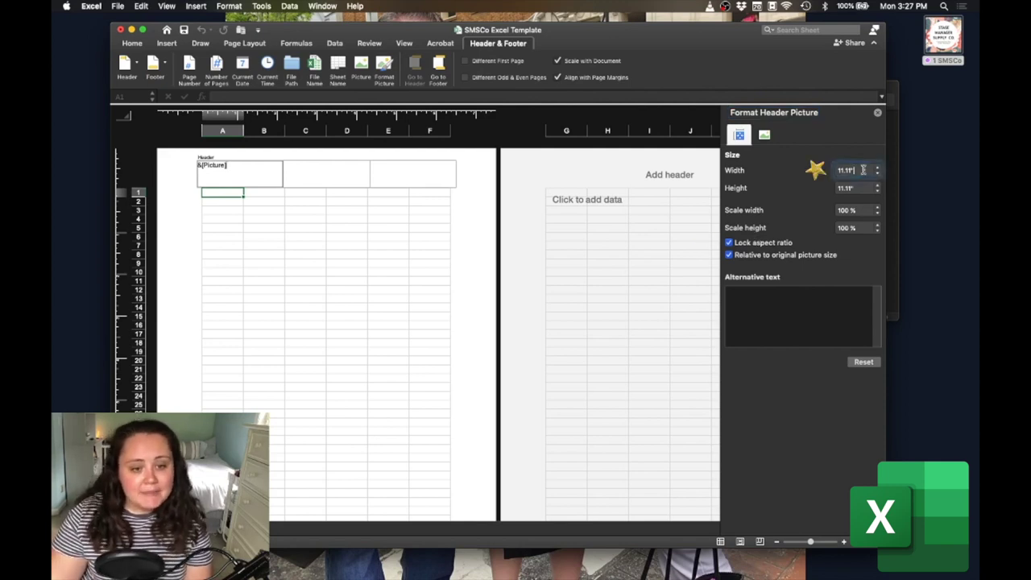
text(1)
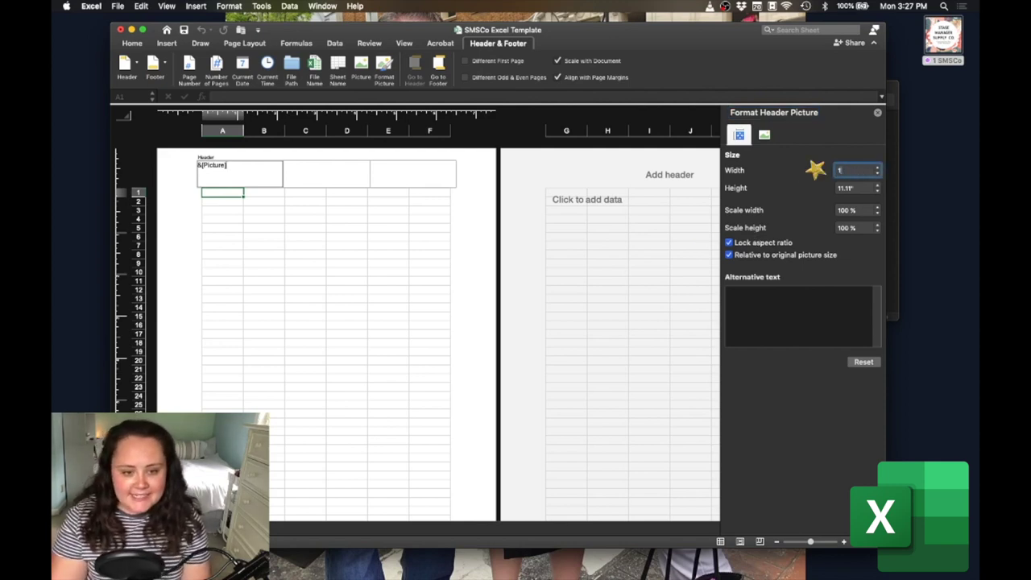
text(0.75)
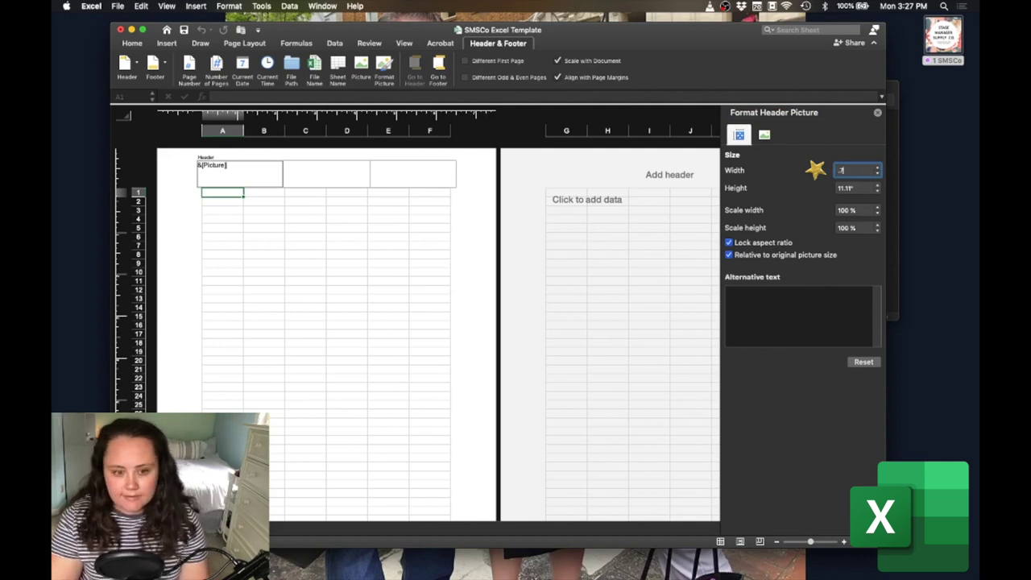
key(Return)
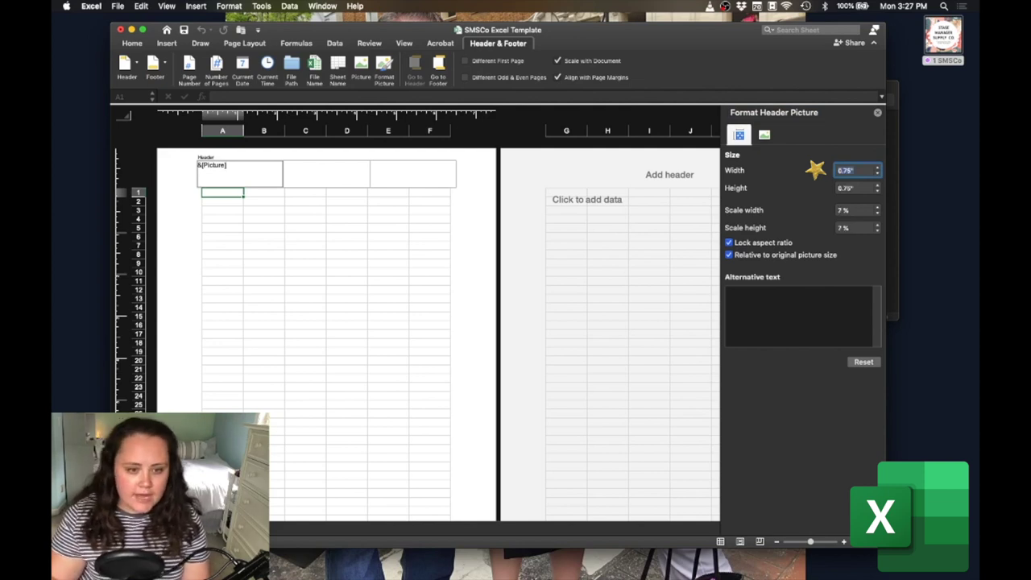
click(260, 223)
click(282, 239)
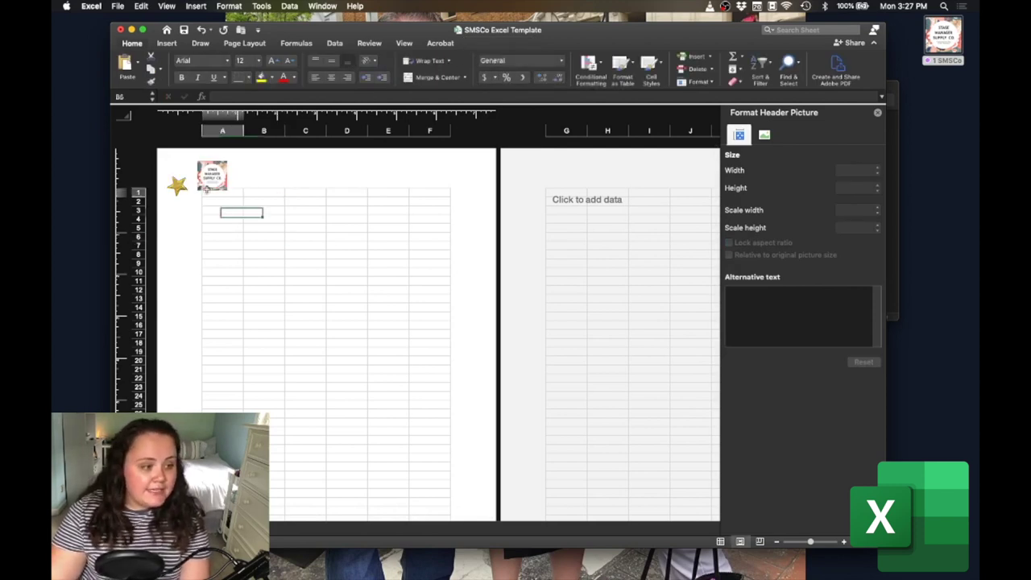
Step: Increase the top page margin slightly so the first row starts below the header logo
click(233, 193)
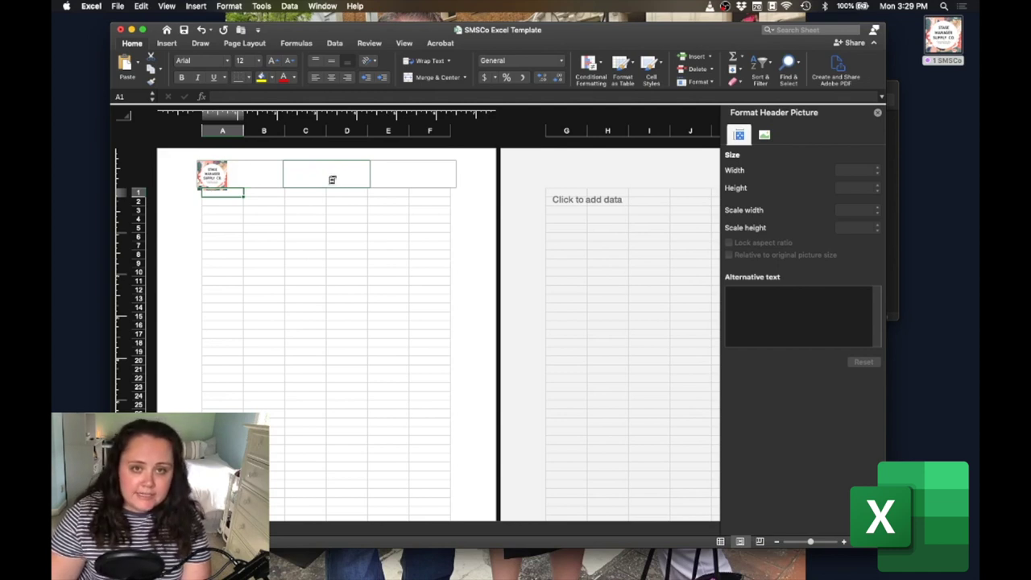
key(Escape)
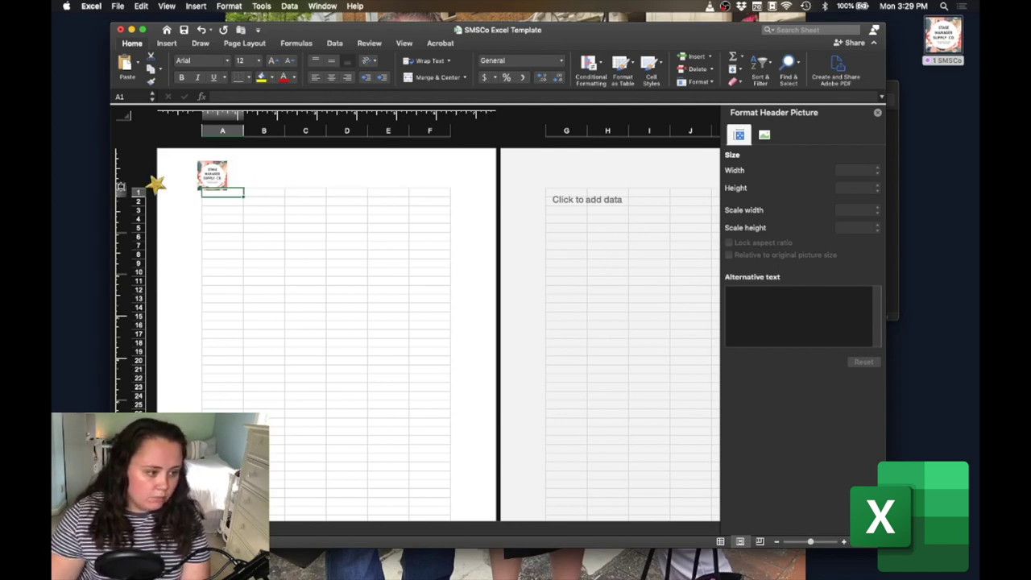
drag(119, 187, 120, 194)
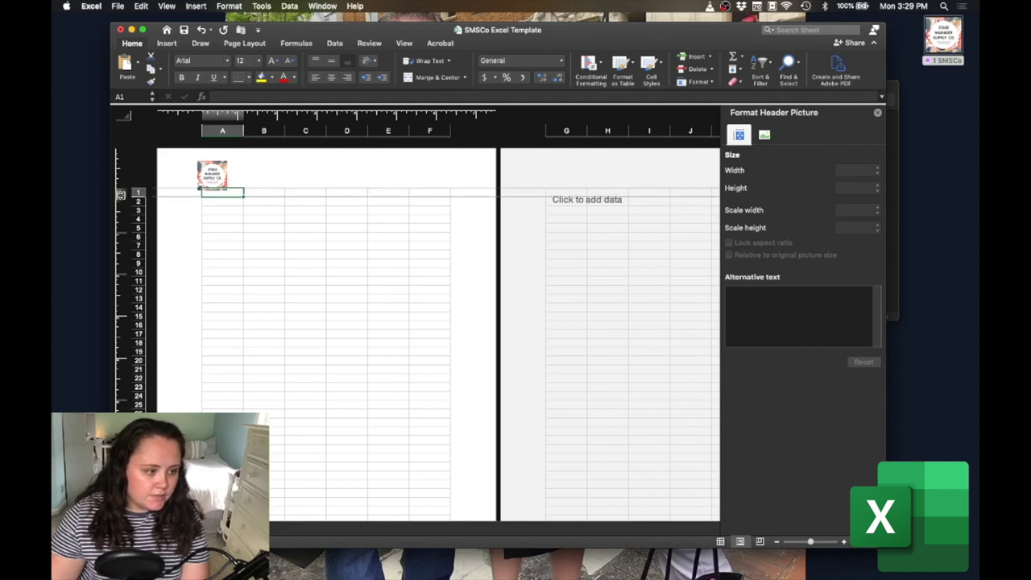
Step: Enter DOCUMENT TITLE in bold with SUBTITLE in regular weight on a second line in the third header section
click(426, 184)
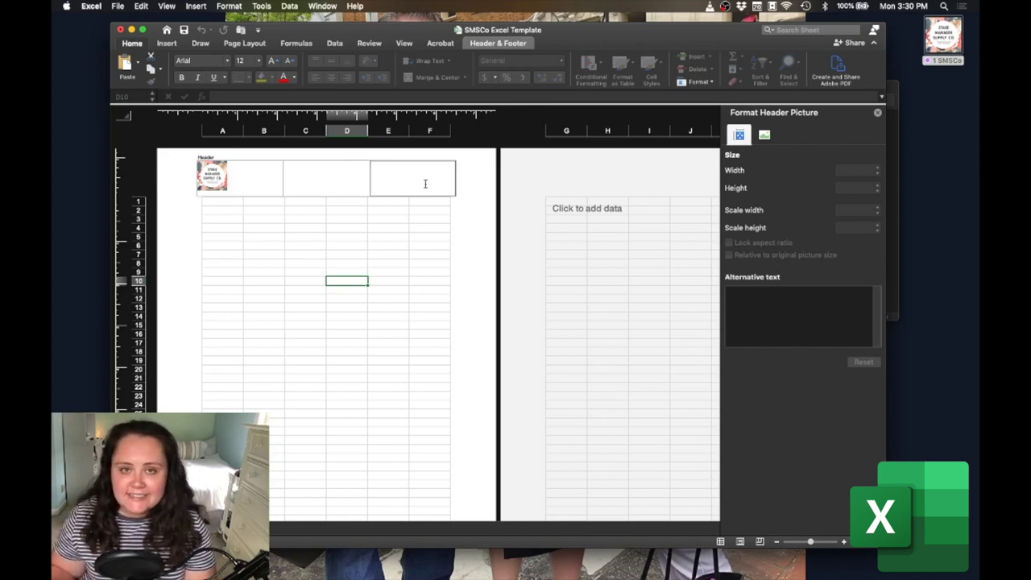
text(DOCUMENT TITLE SUBTITLE)
Step: Examine the font options for the header's title and subtitle text, and leave the header
key(super+a)
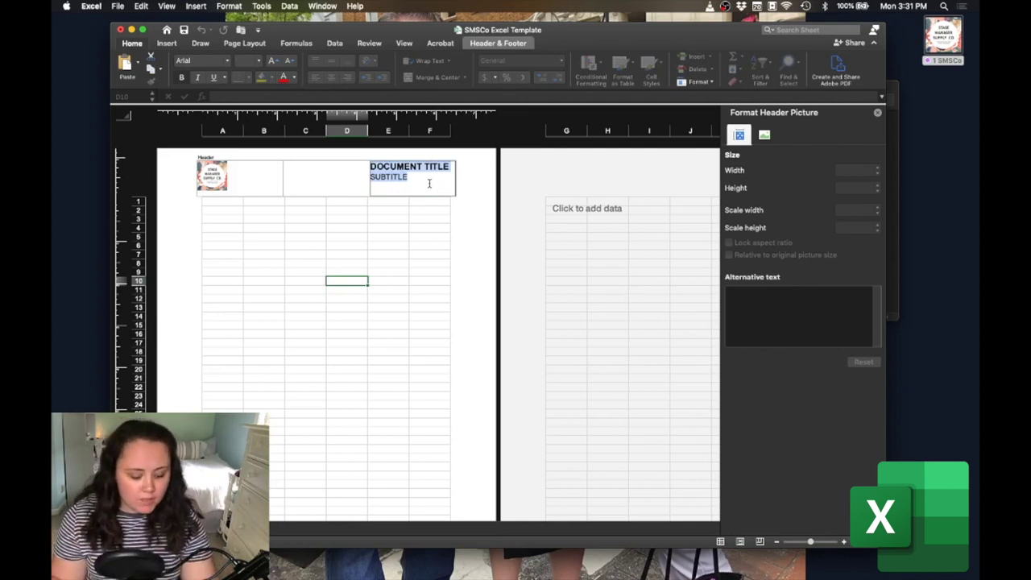
click(235, 5)
click(233, 20)
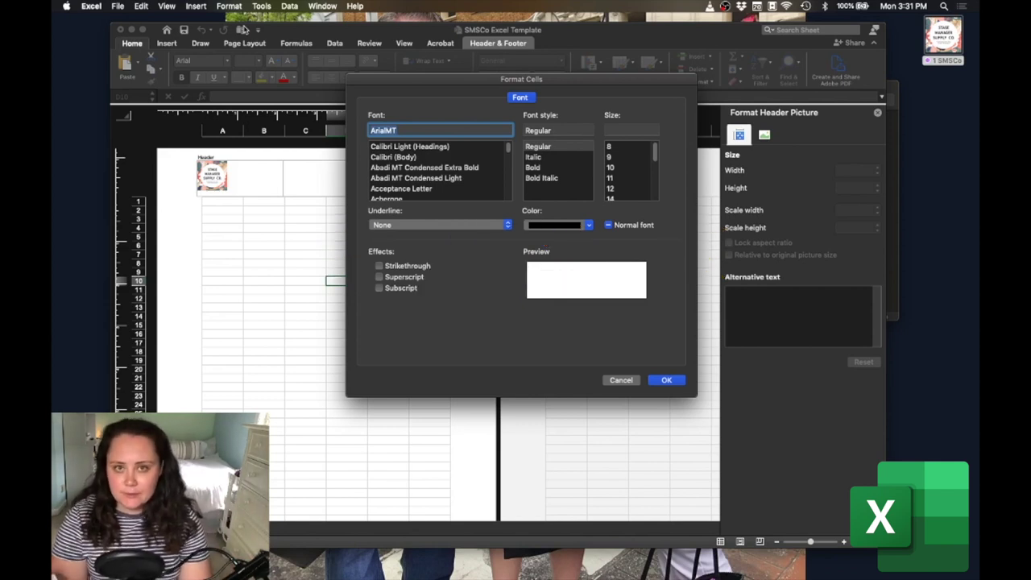
key(Escape)
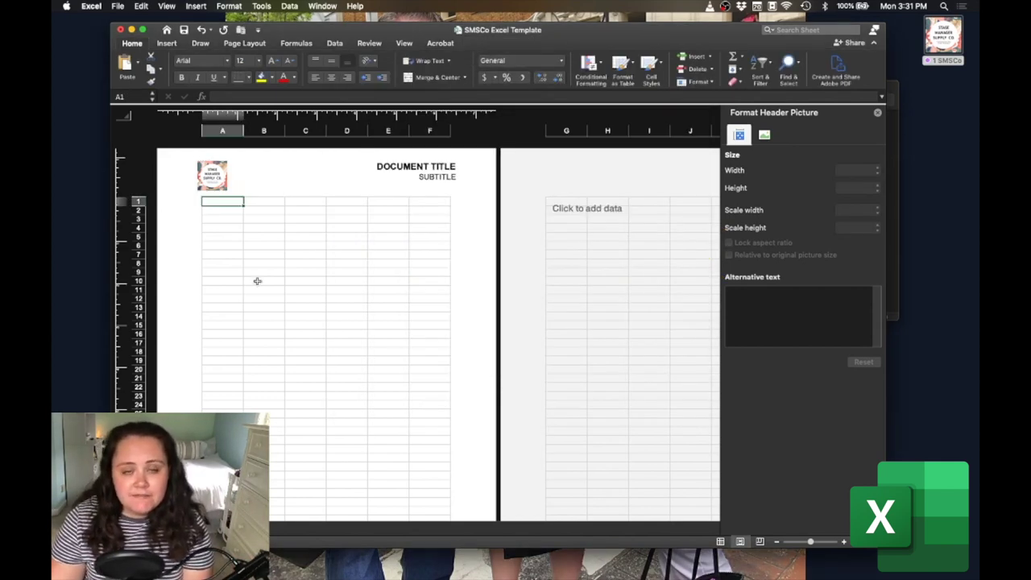
Step: Insert the current date into the first section of the page footer, and leave the footer
scroll(257, 281, down, 2)
scroll(257, 280, down, 5)
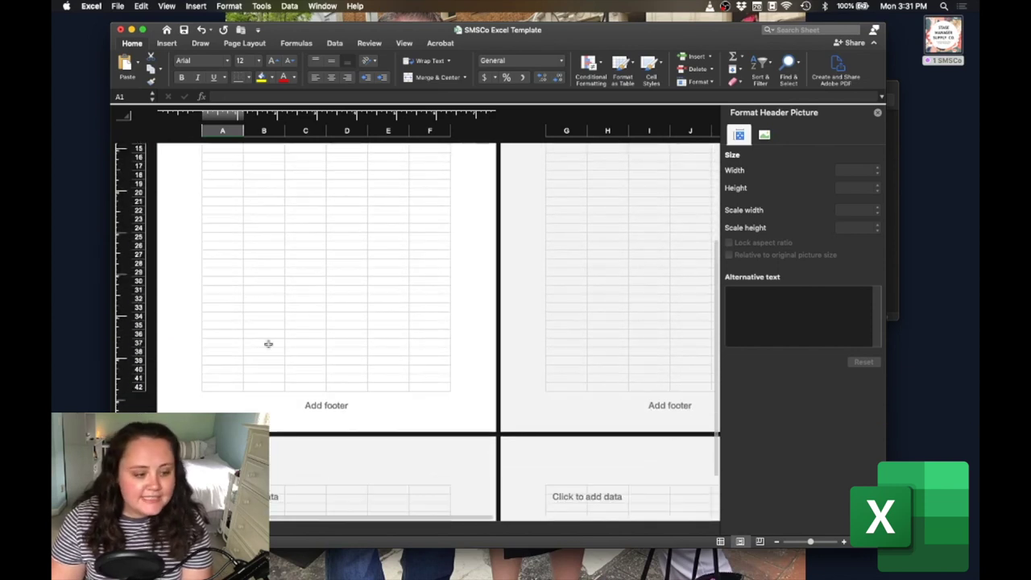
click(249, 398)
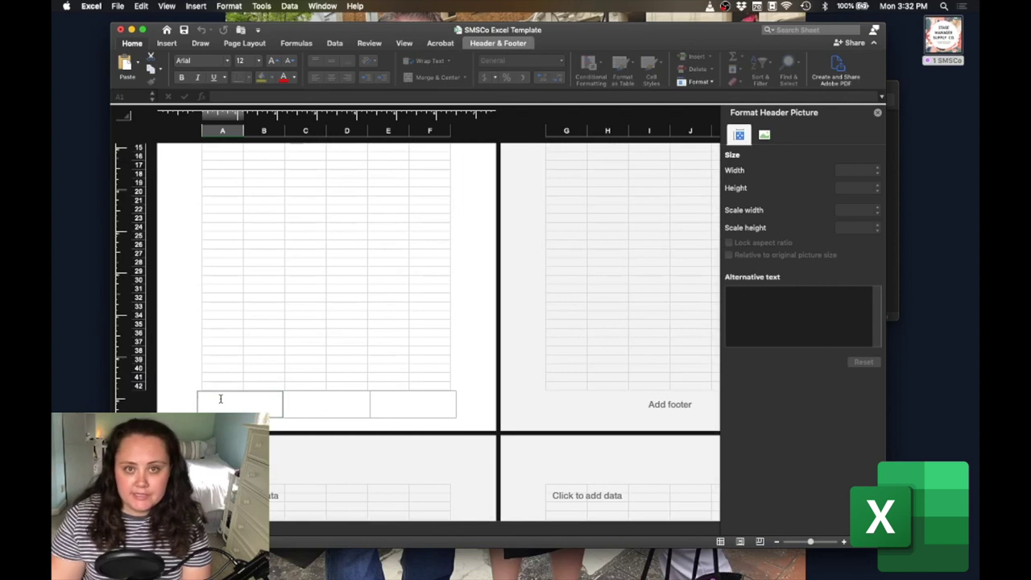
click(501, 43)
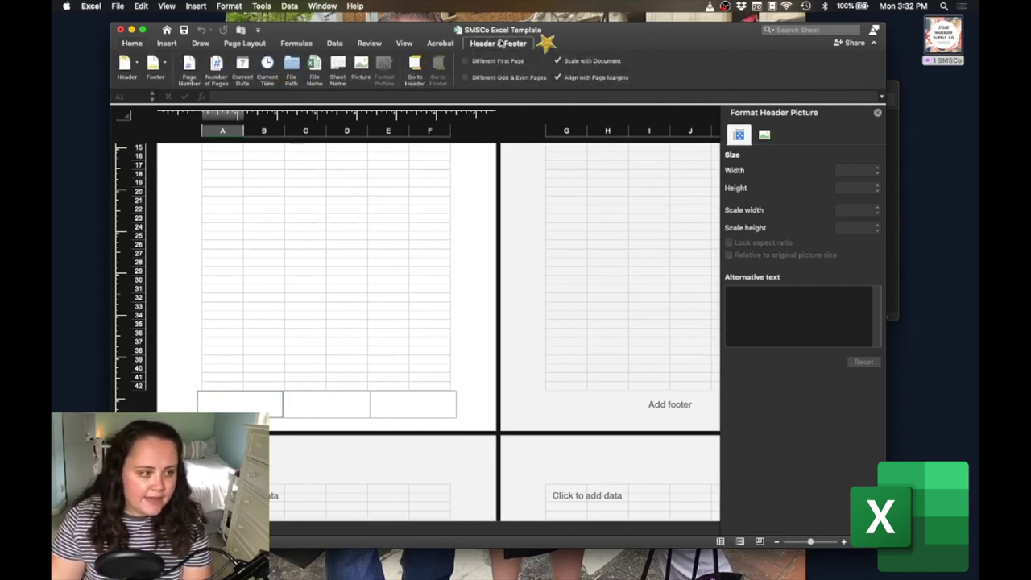
click(244, 67)
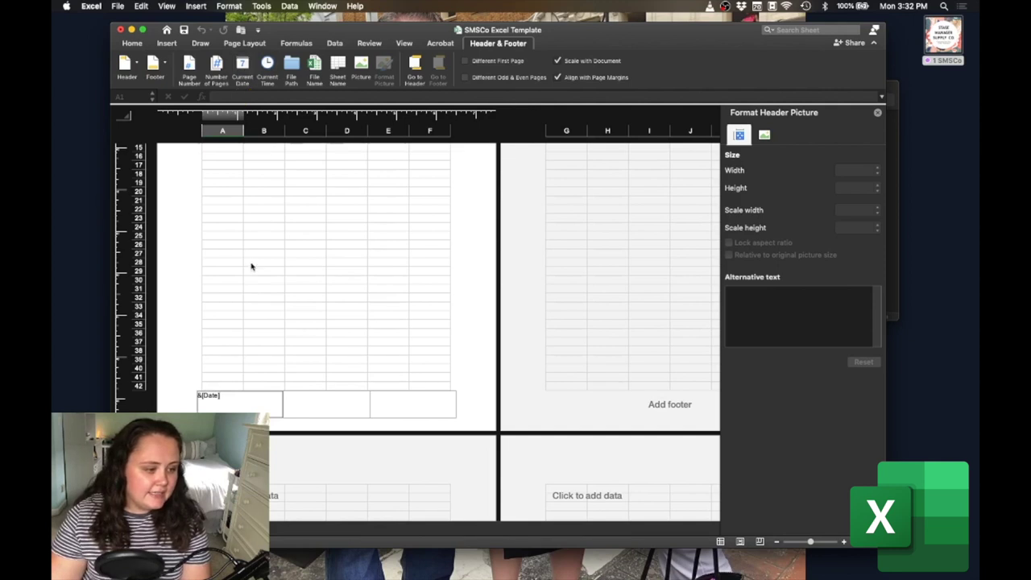
click(283, 318)
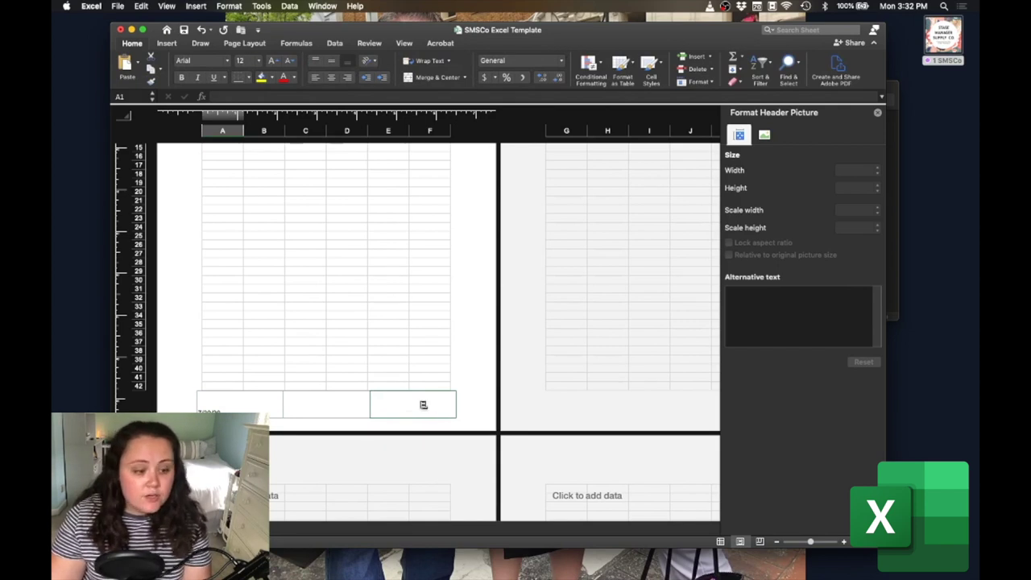
Step: Enter "Page &[Page] of &[Pages]" in the third footer section using page number and page count fields, and leave the footer
click(424, 406)
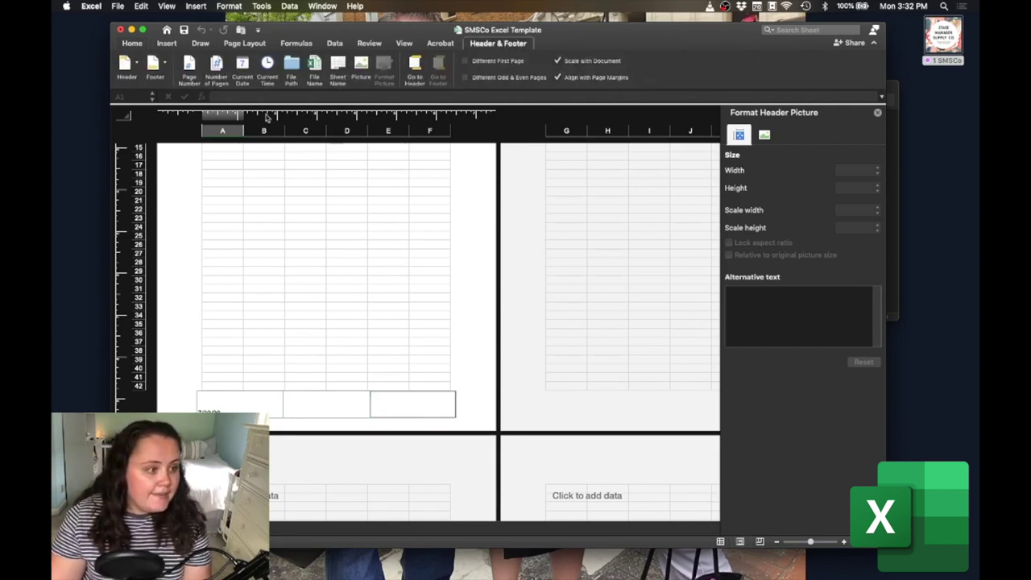
text(Page)
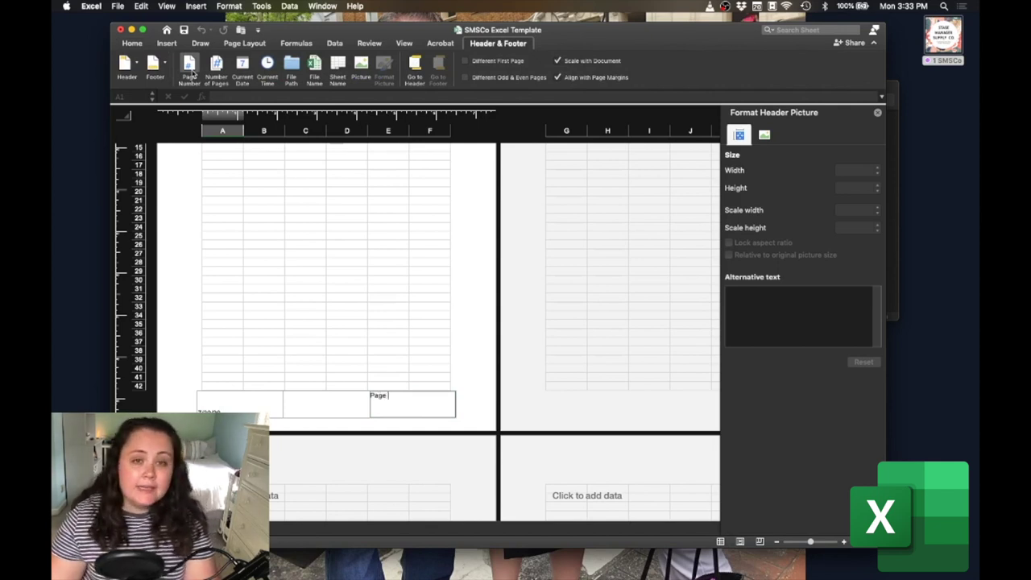
click(189, 66)
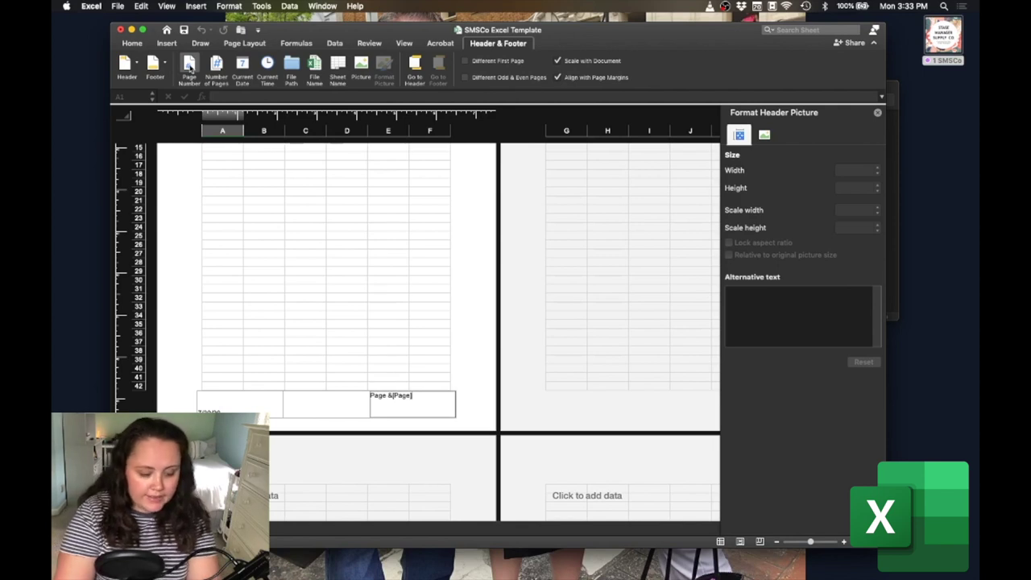
text(of)
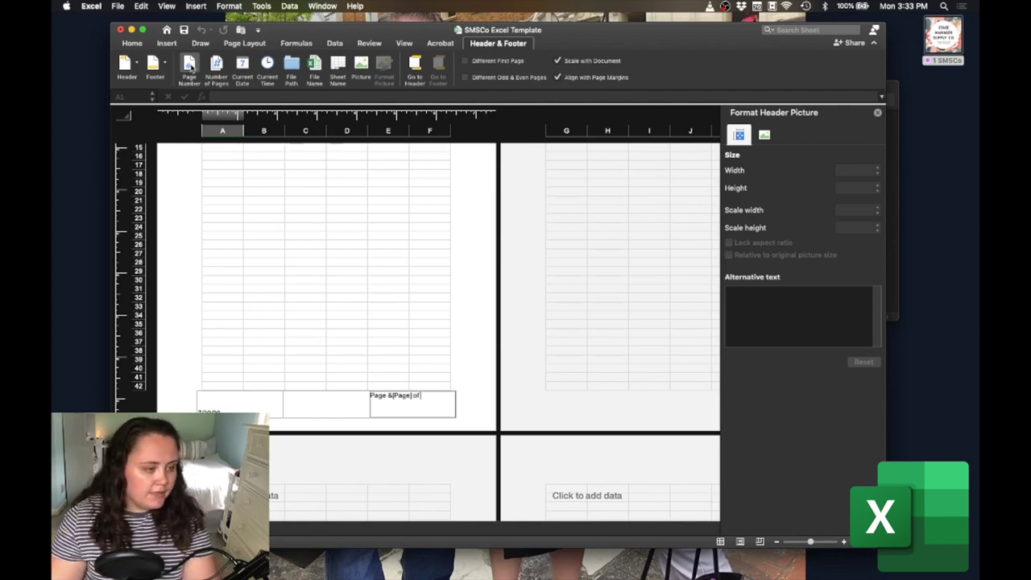
click(216, 66)
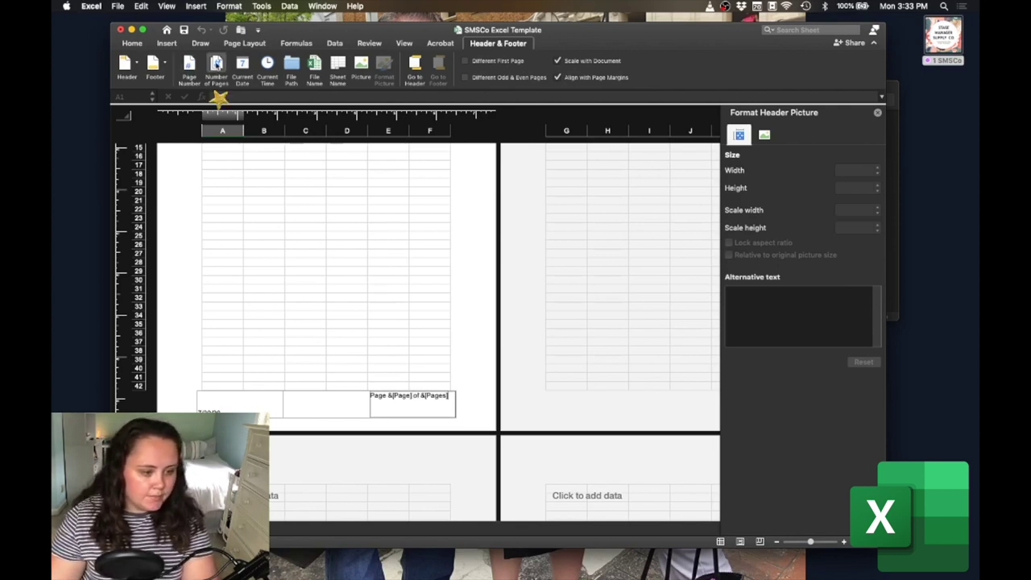
click(279, 234)
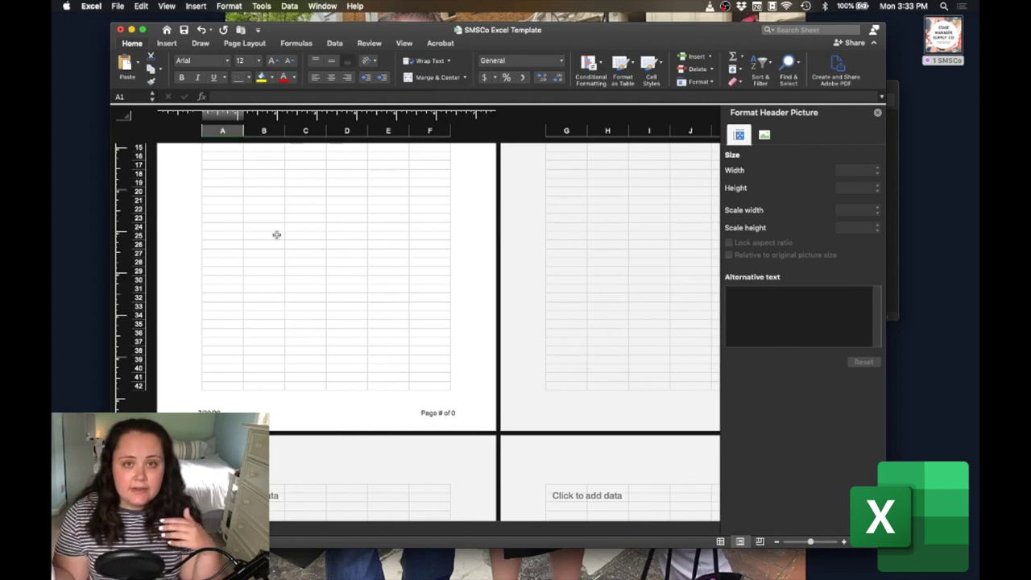
Step: Enter a sample name in cell A1 to check the footer's page numbering, and clear the cell
scroll(276, 237, up, 5)
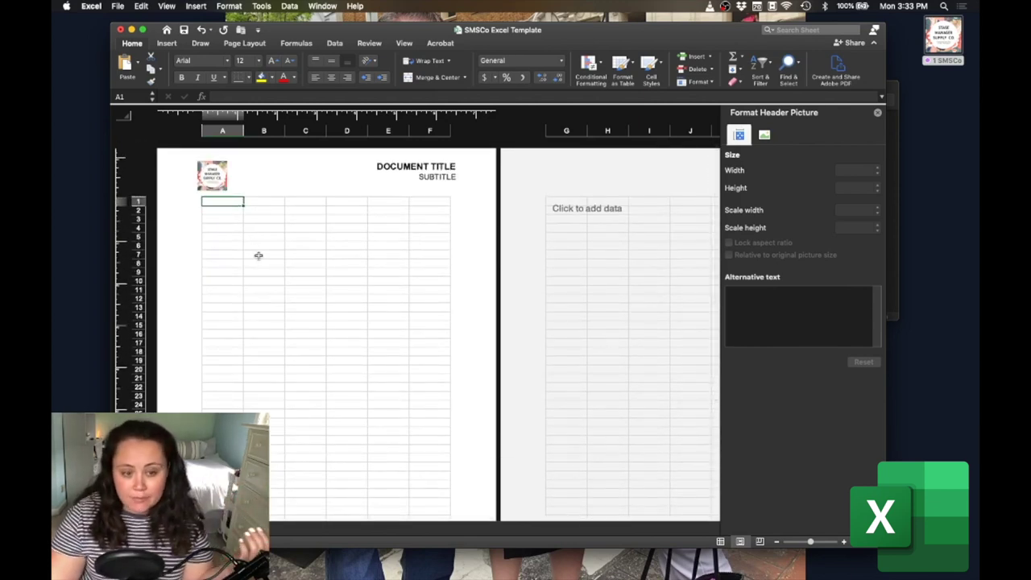
text(Claire)
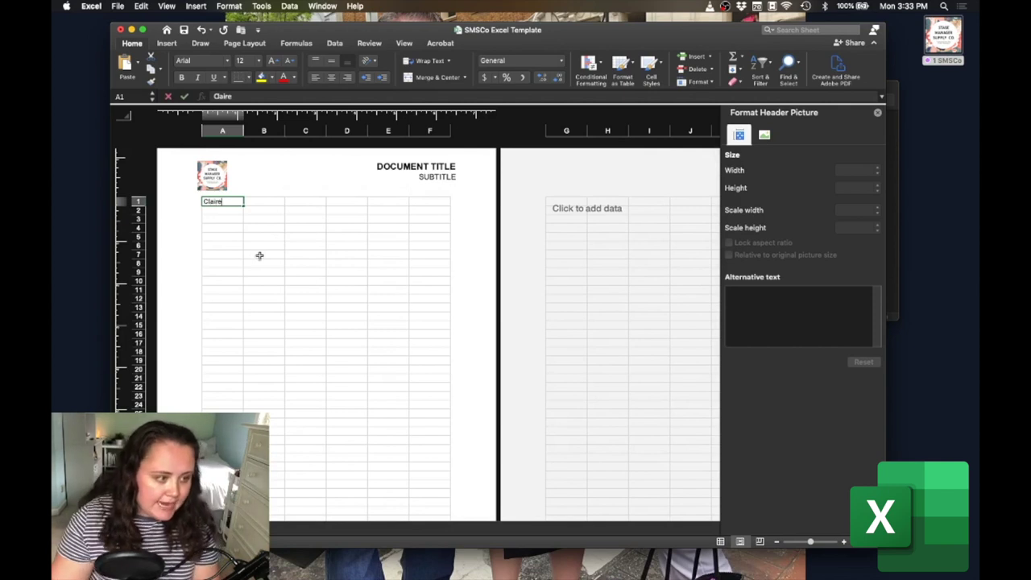
click(259, 256)
scroll(336, 316, down, 1)
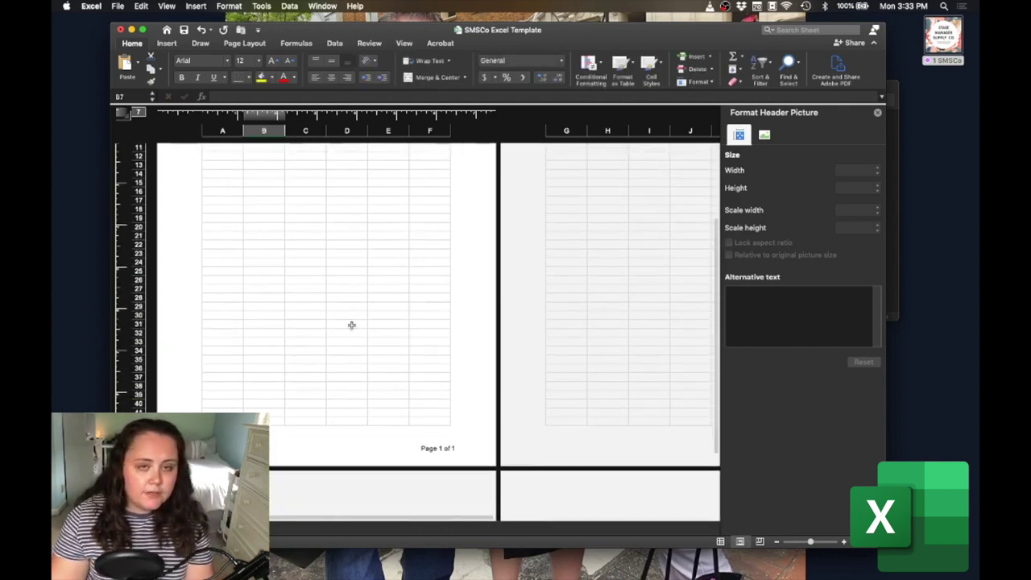
click(222, 207)
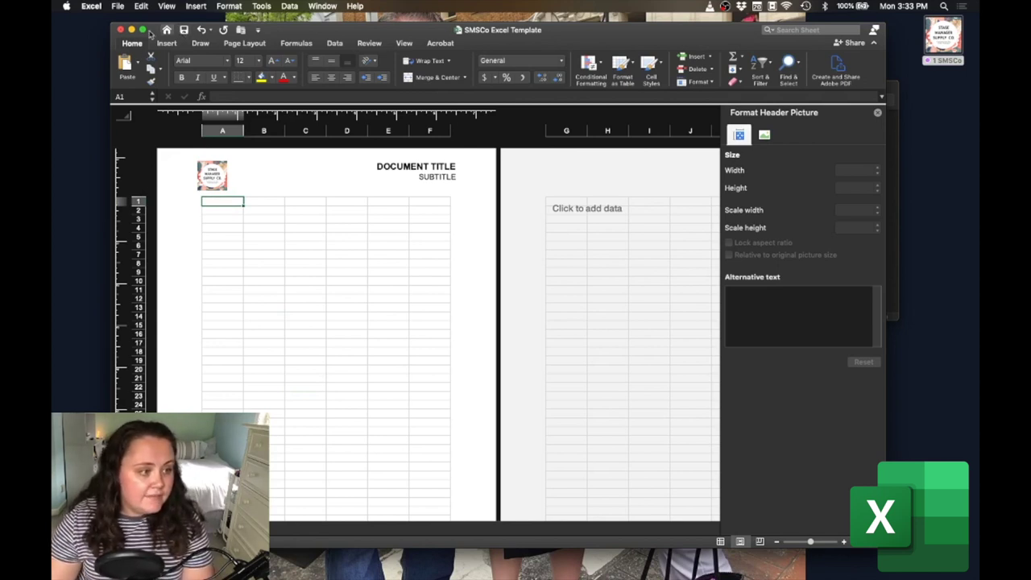
Step: Close the SMSCo Excel Template workbook and quit Excel
click(121, 31)
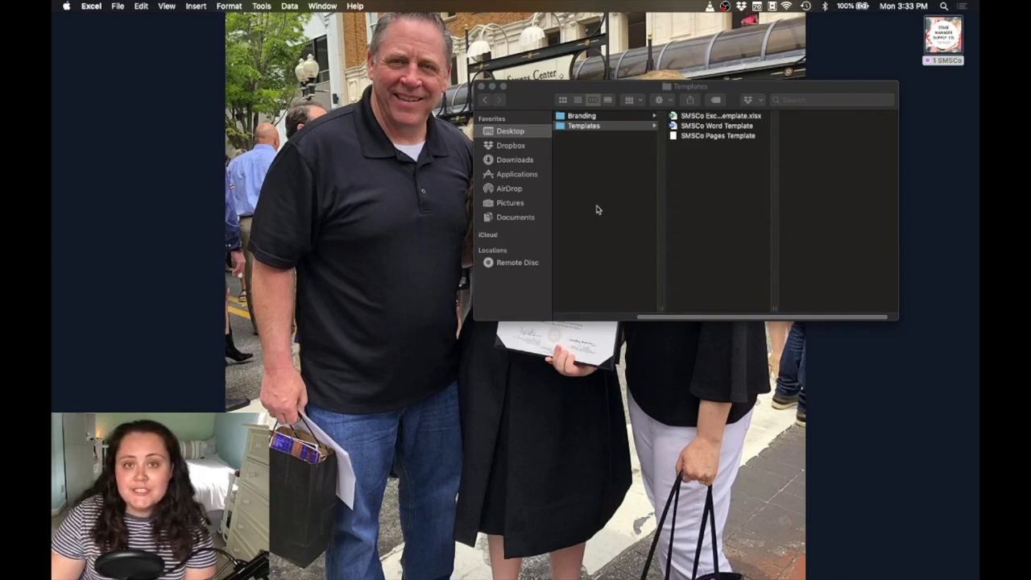
key(super+q)
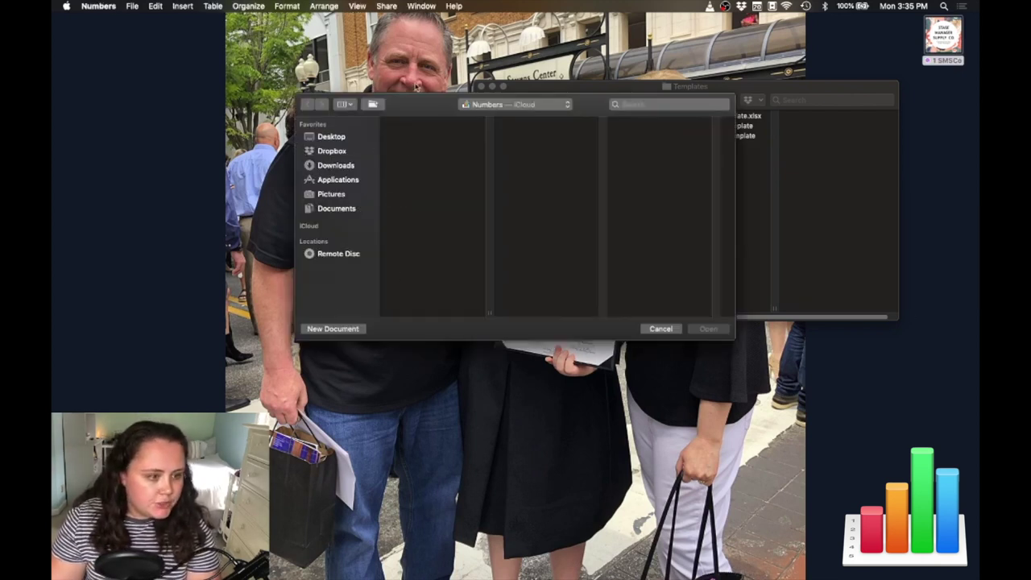
Step: In Numbers, browse to the Templates folder inside 1 SMSCo, and create a new spreadsheet from the Blank template
click(332, 141)
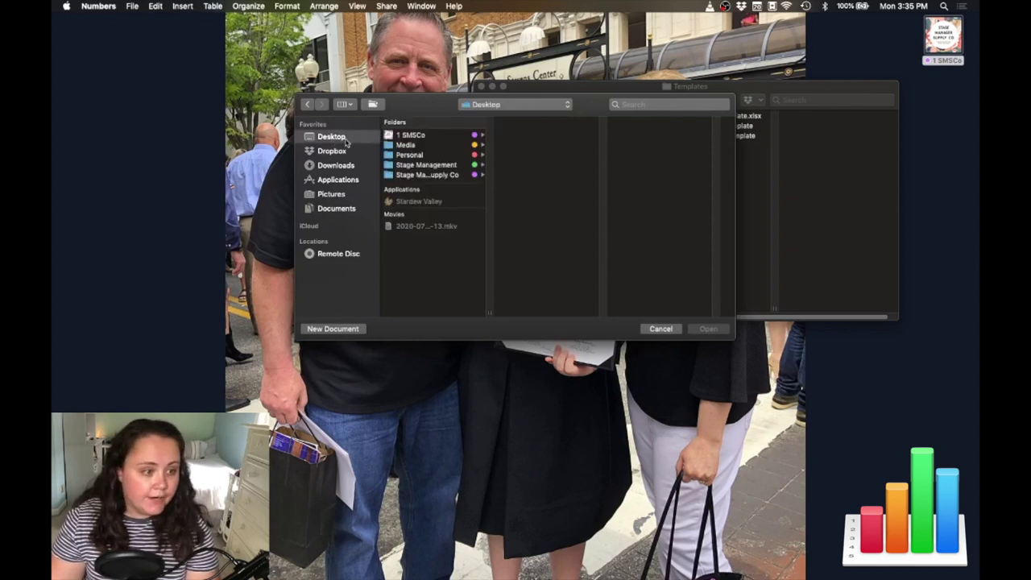
click(457, 135)
click(539, 145)
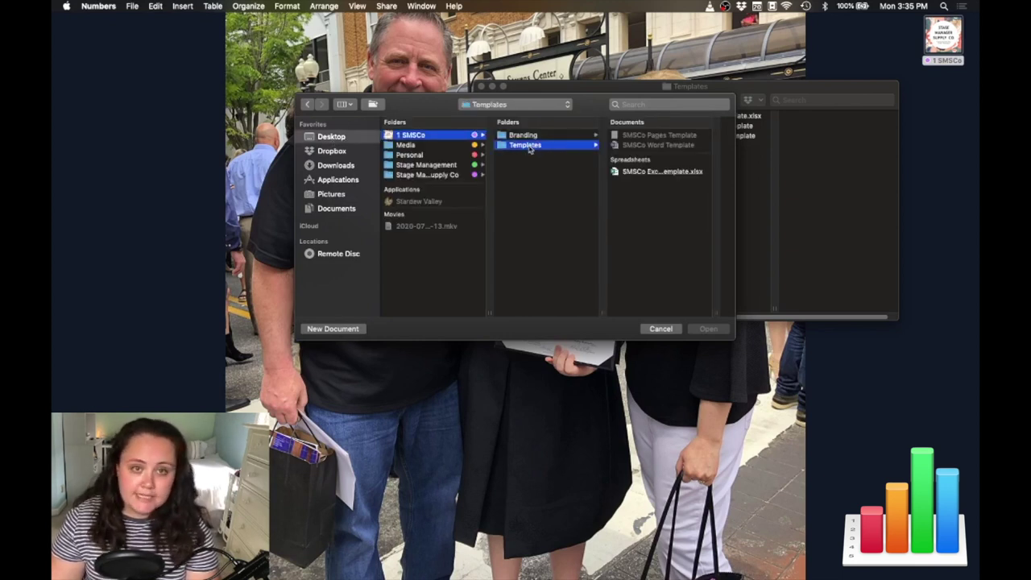
click(347, 333)
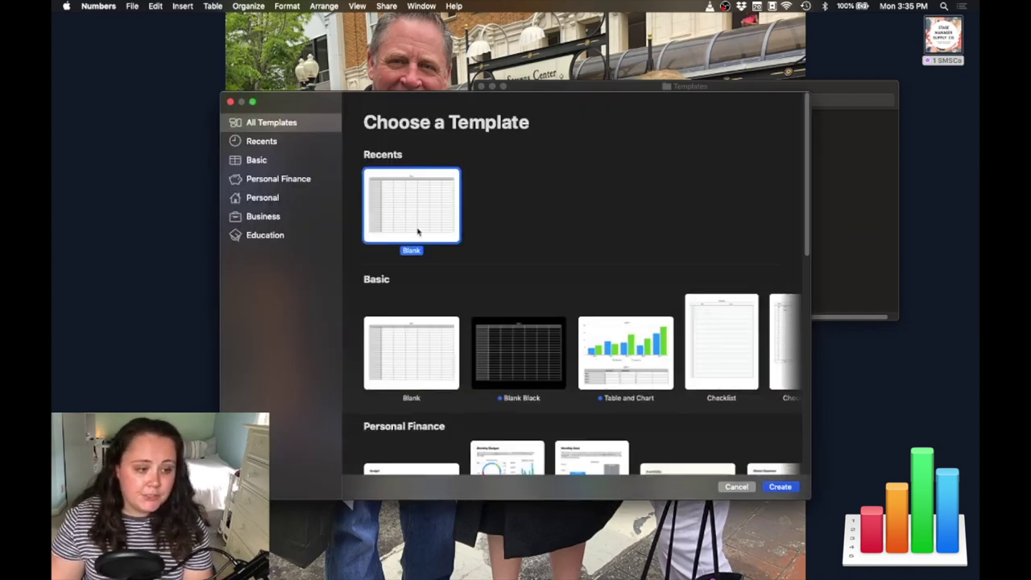
click(778, 487)
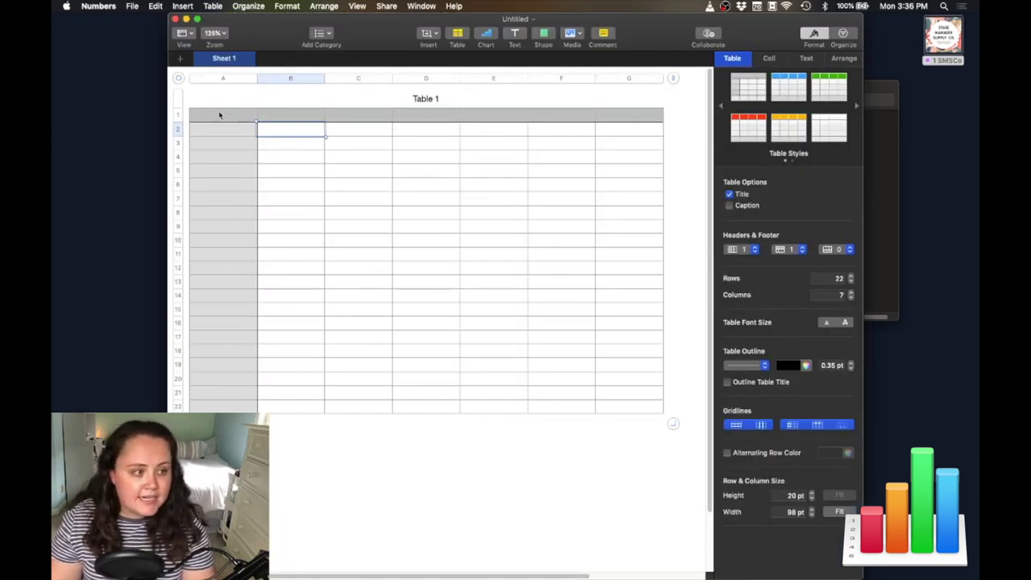
Step: Save the new spreadsheet as SMSCo Numbers Template in the Templates folder, adapting the Excel template's file name
click(135, 6)
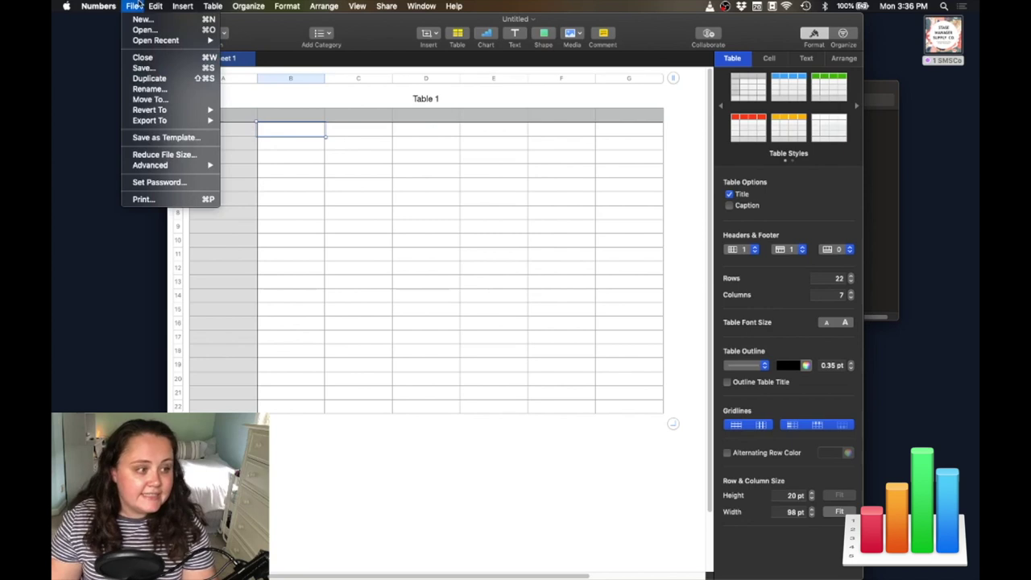
click(145, 67)
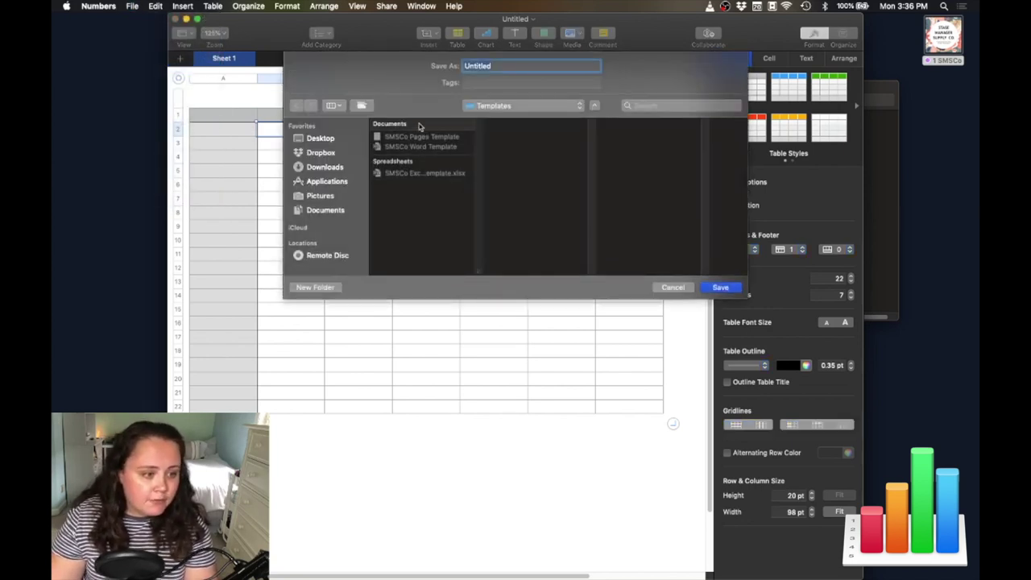
click(439, 170)
click(491, 66)
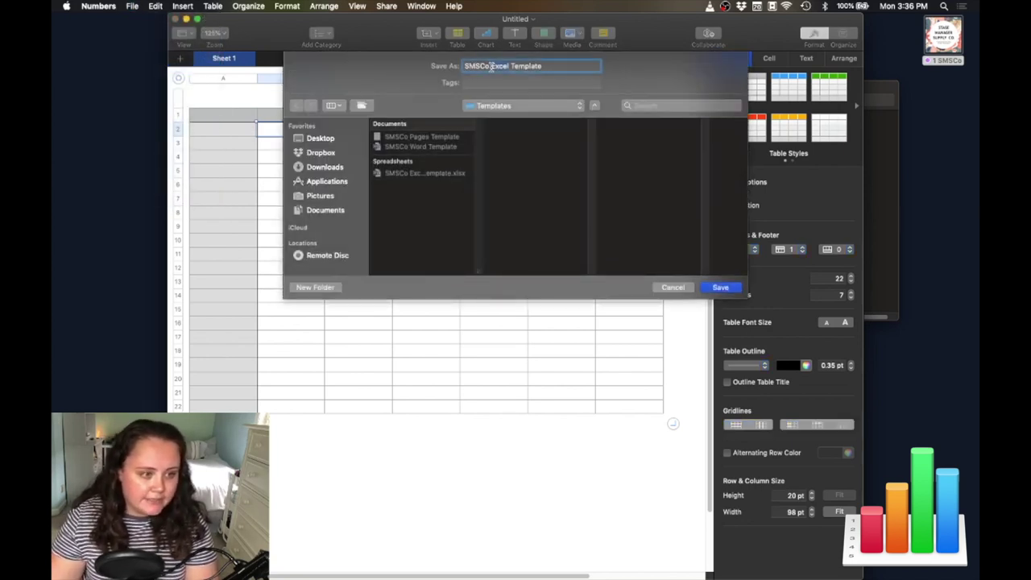
double_click(493, 66)
text(Numbers)
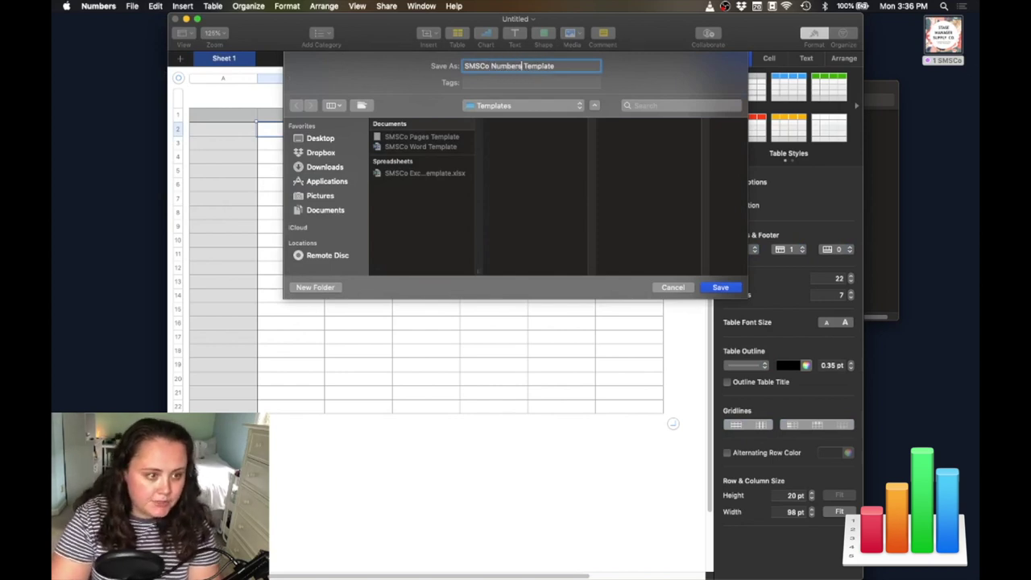
key(Return)
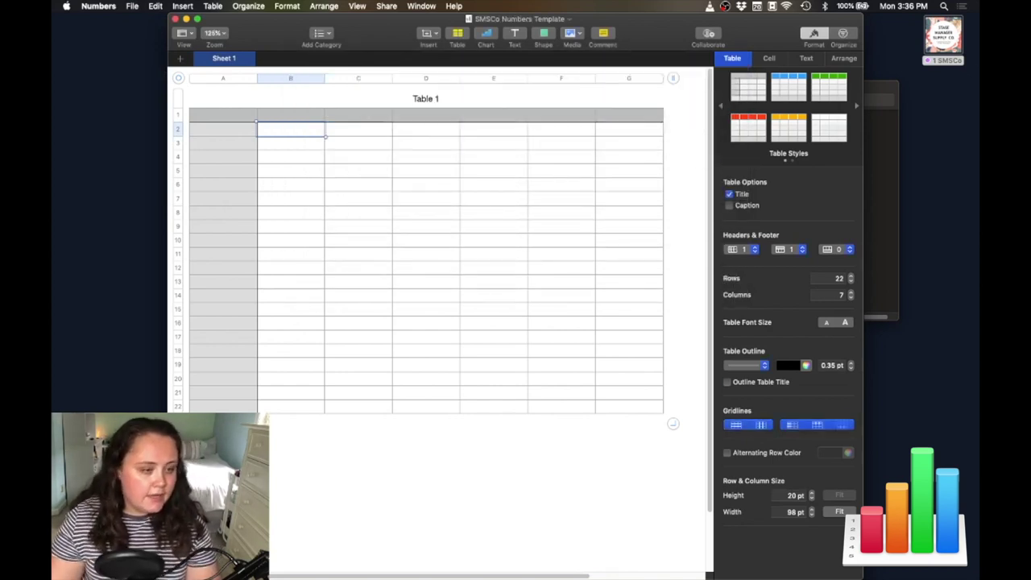
Step: Replace the default table on Sheet 1 with a Plain table without header rows or columns
click(181, 79)
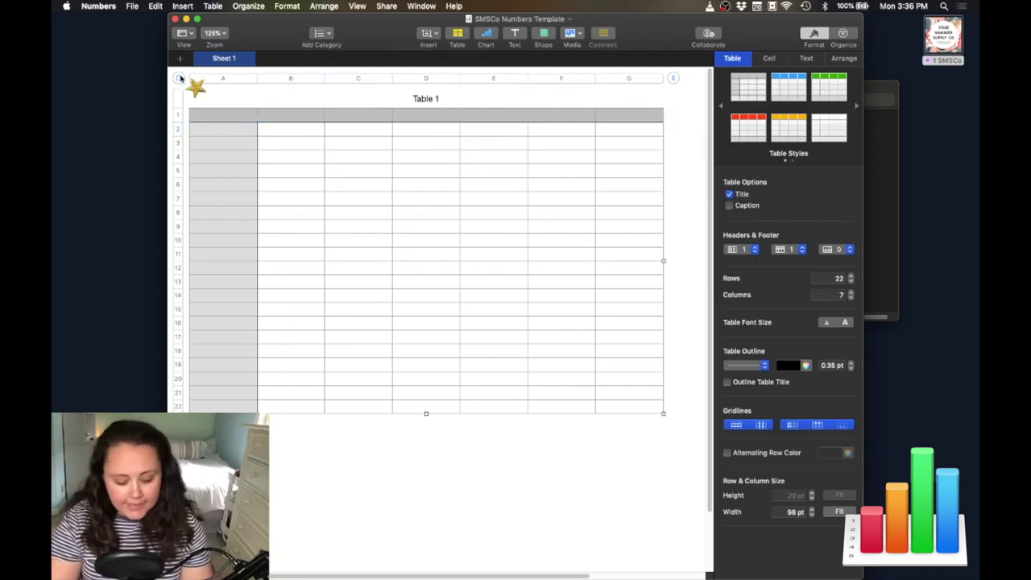
key(BackSpace)
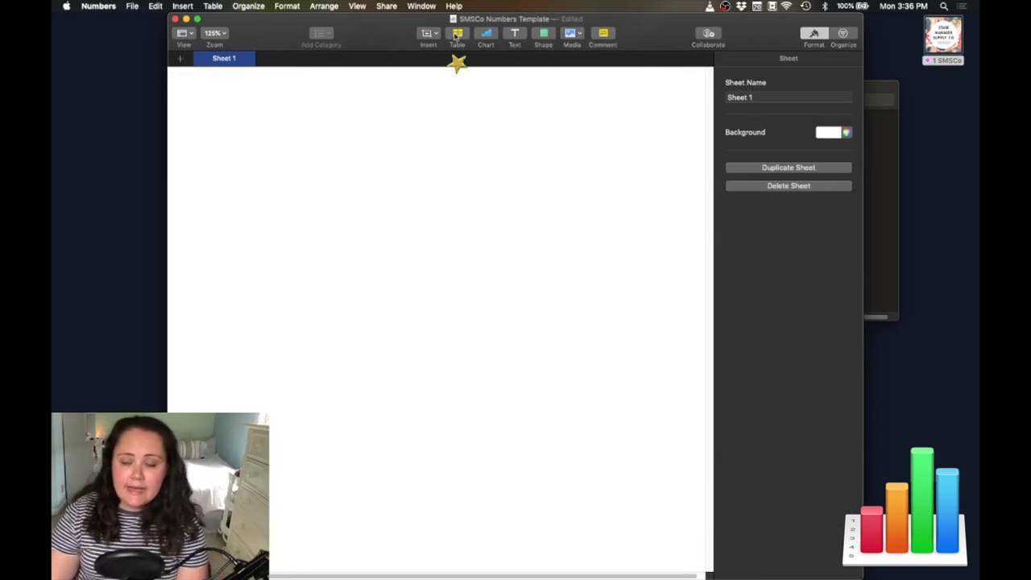
click(194, 4)
mouse_move(227, 103)
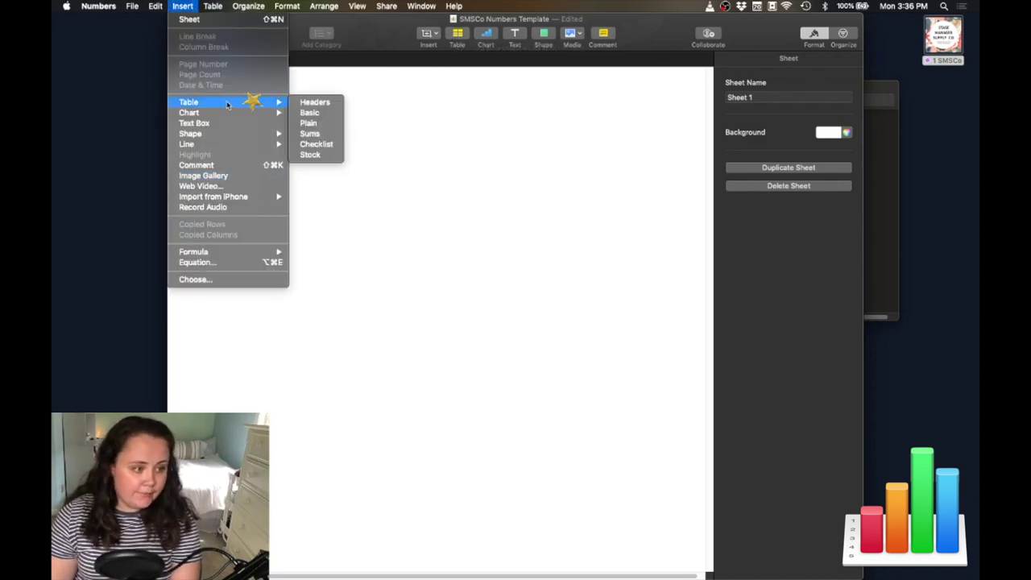
click(312, 122)
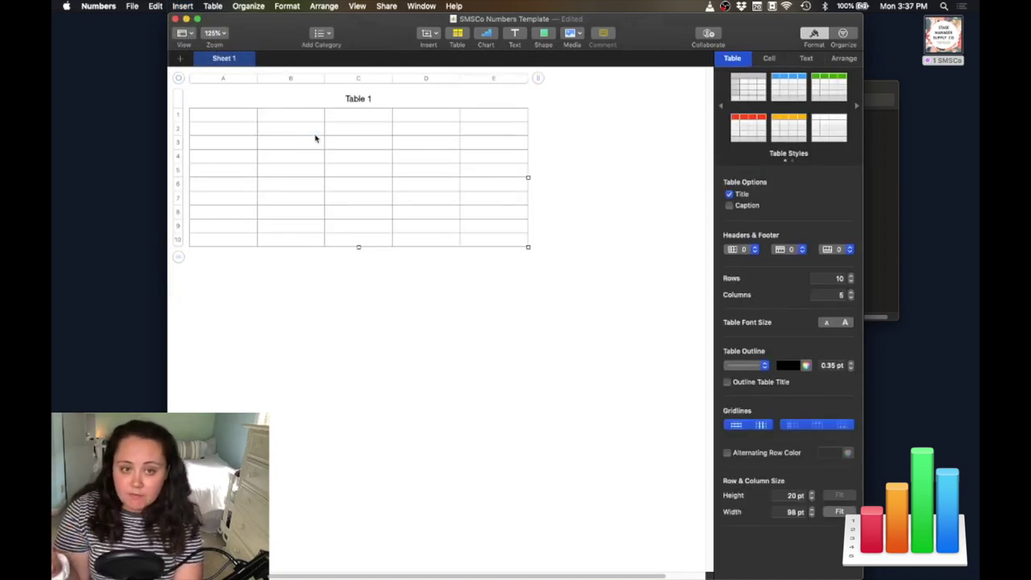
click(315, 139)
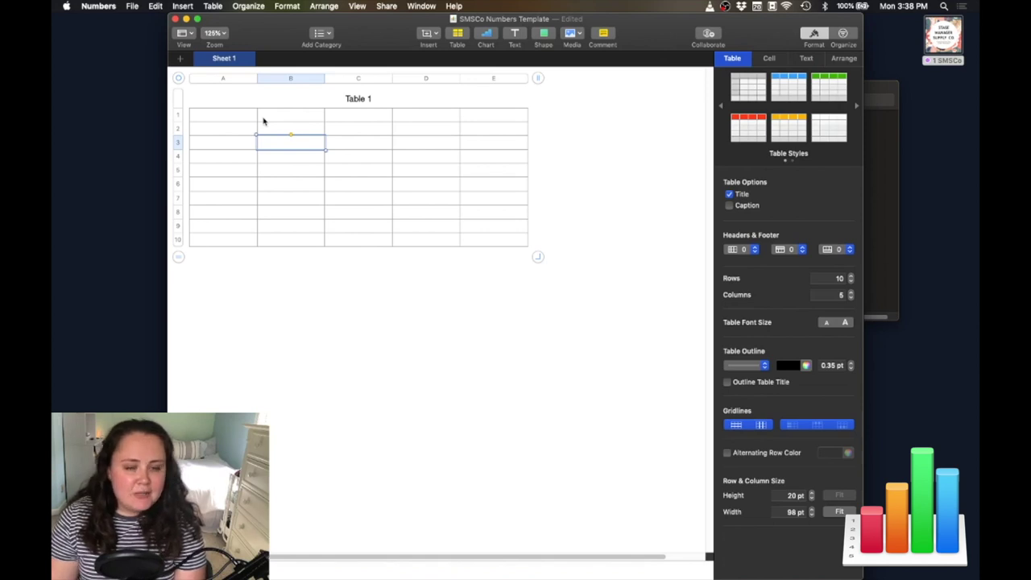
Step: Hide the title of the plain table and select a cell in column A
click(178, 100)
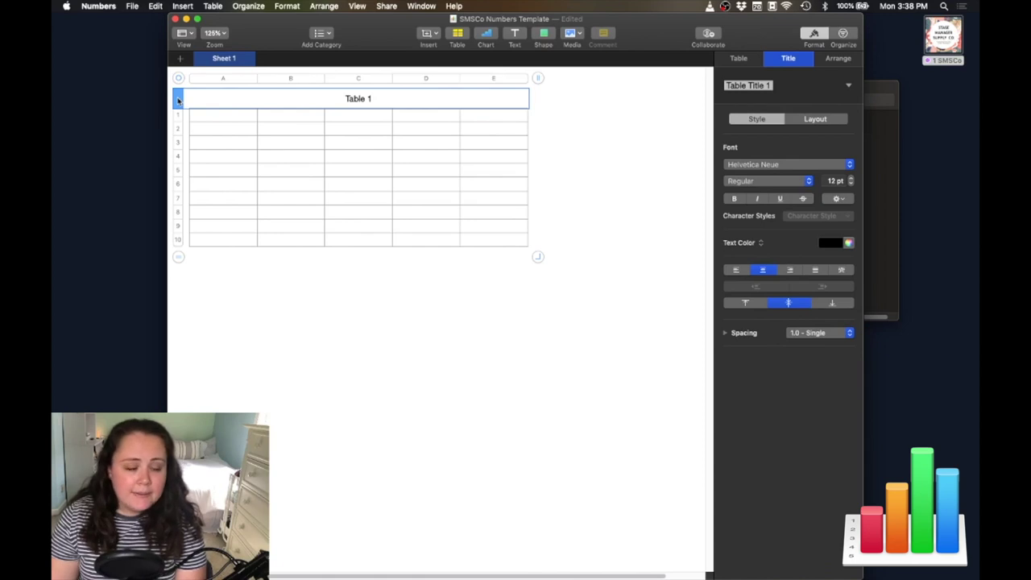
right_click(179, 100)
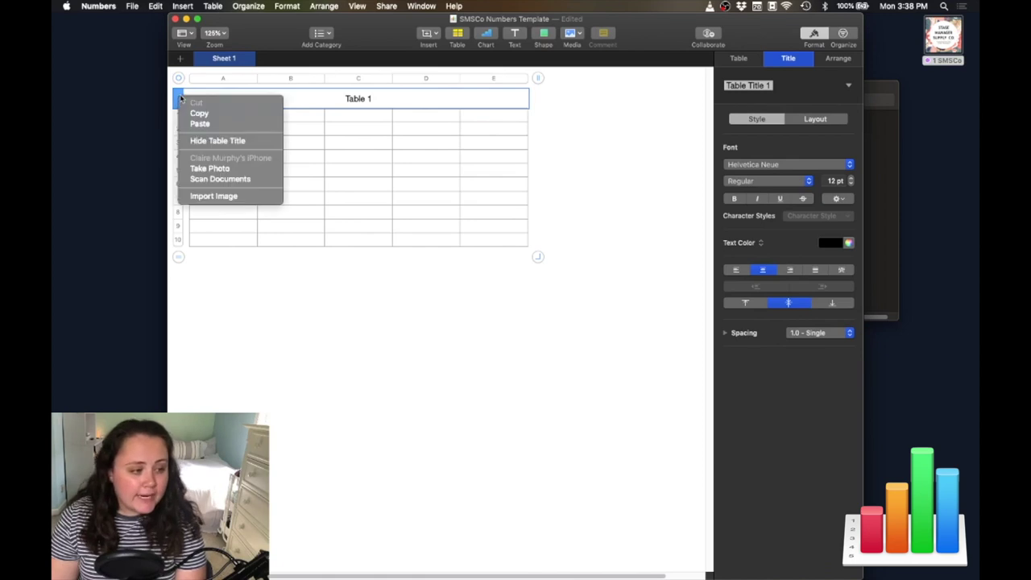
click(217, 141)
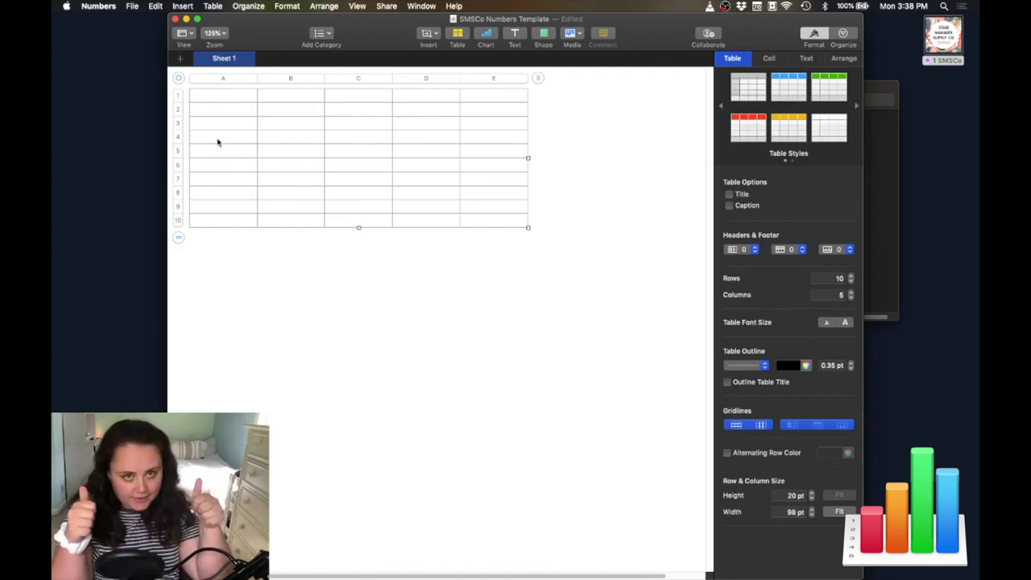
click(206, 141)
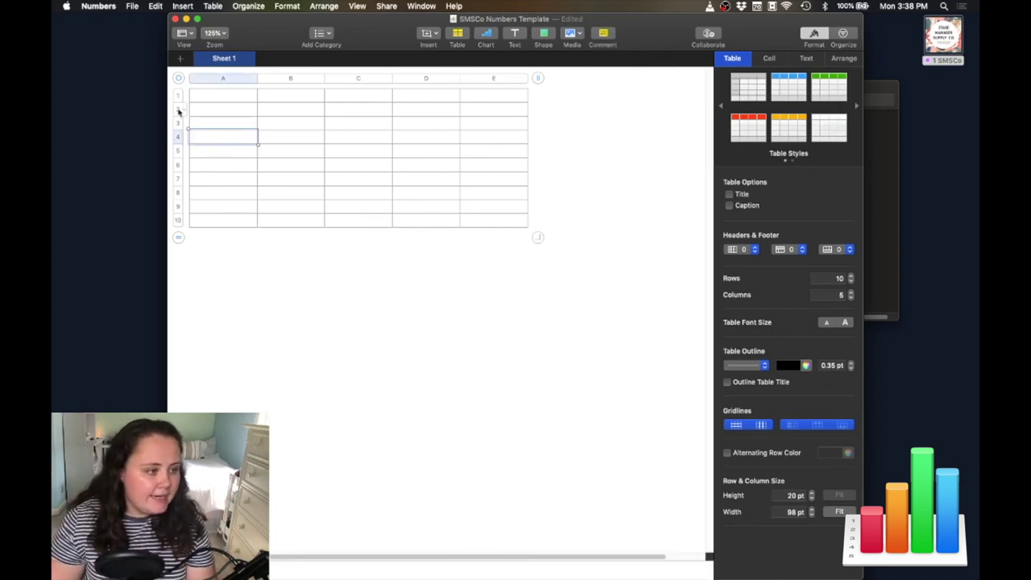
Step: Select rows 2 through 10 and add rows below them to extend the table to 37 rows
click(178, 109)
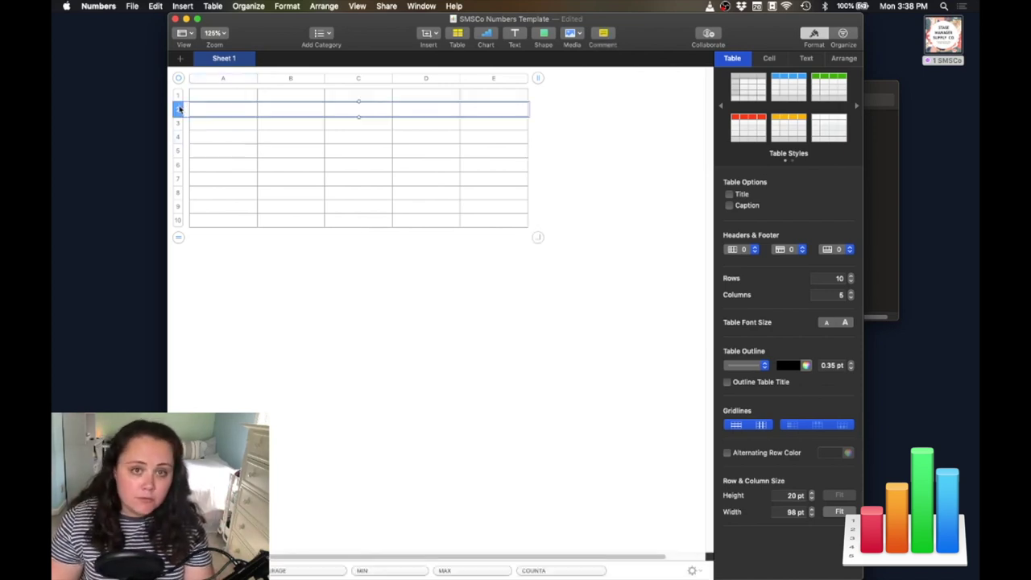
shift+click(178, 221)
right_click(179, 220)
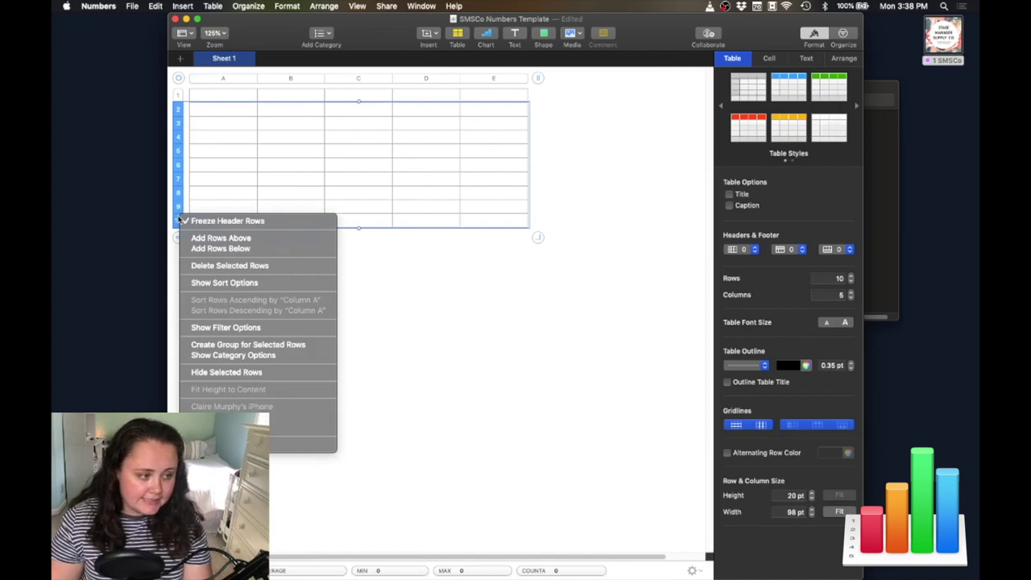
click(215, 248)
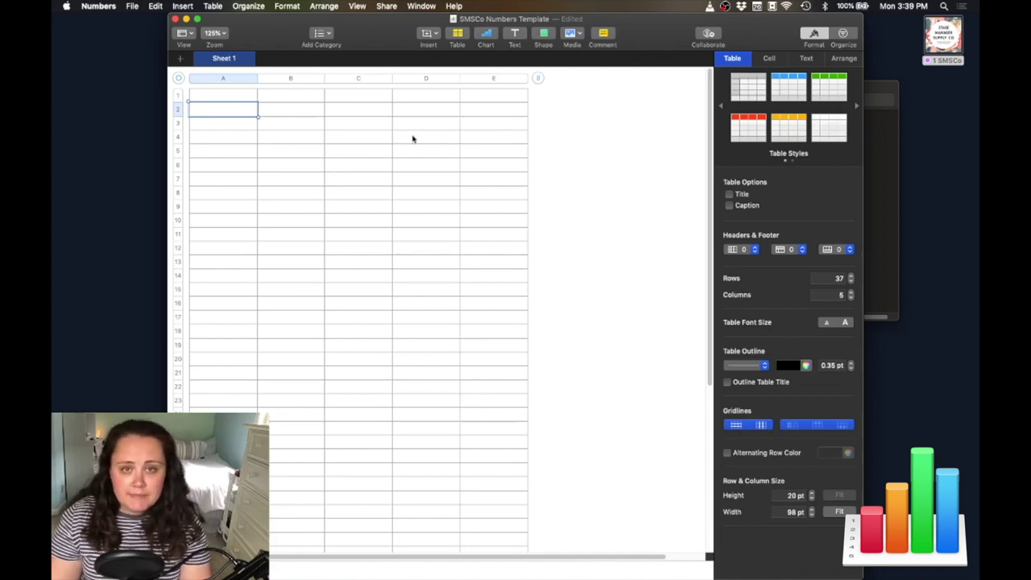
Step: Convert row 1 of the table to a header row
click(178, 95)
right_click(179, 97)
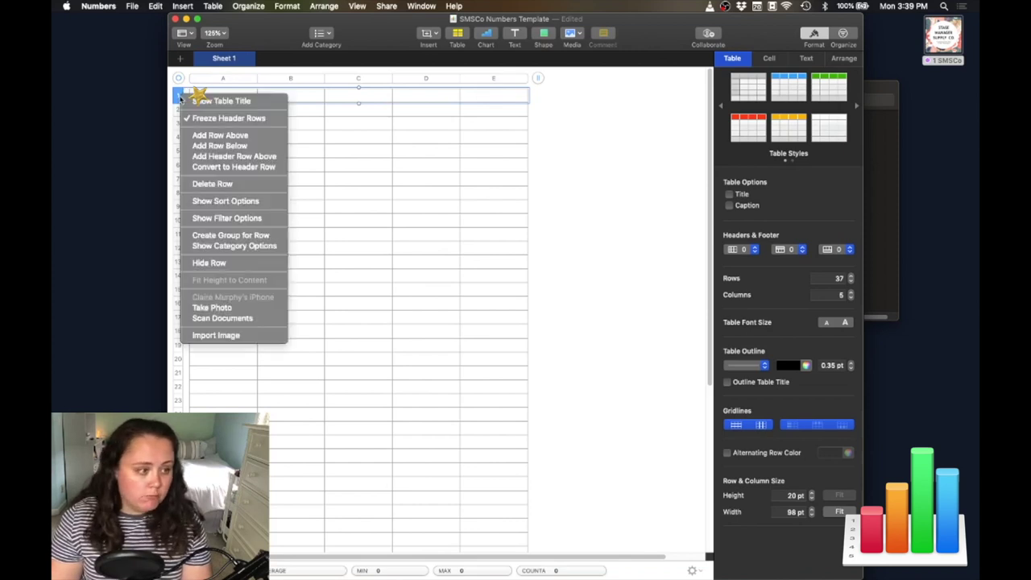
click(241, 169)
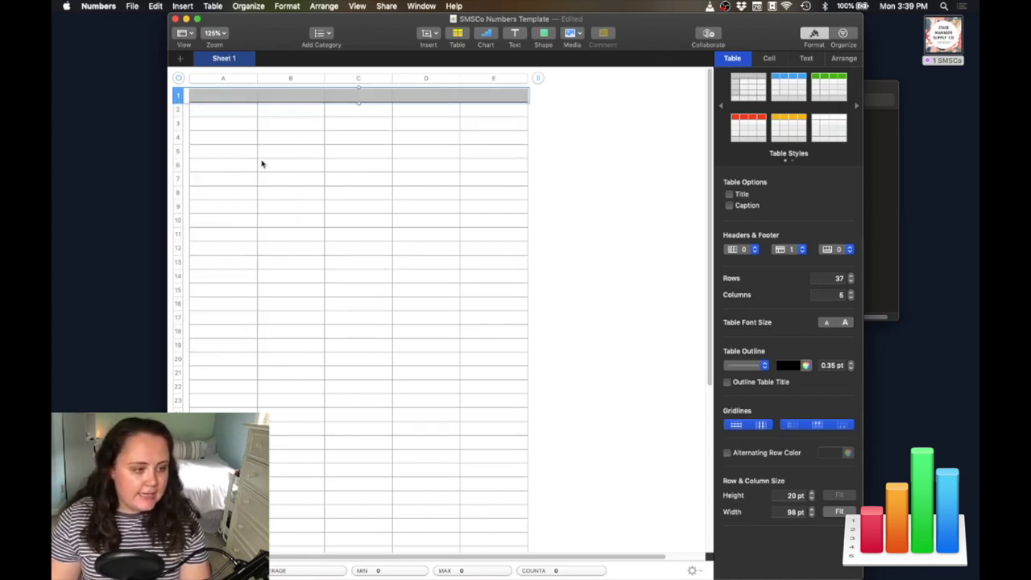
click(230, 127)
drag(207, 99, 495, 107)
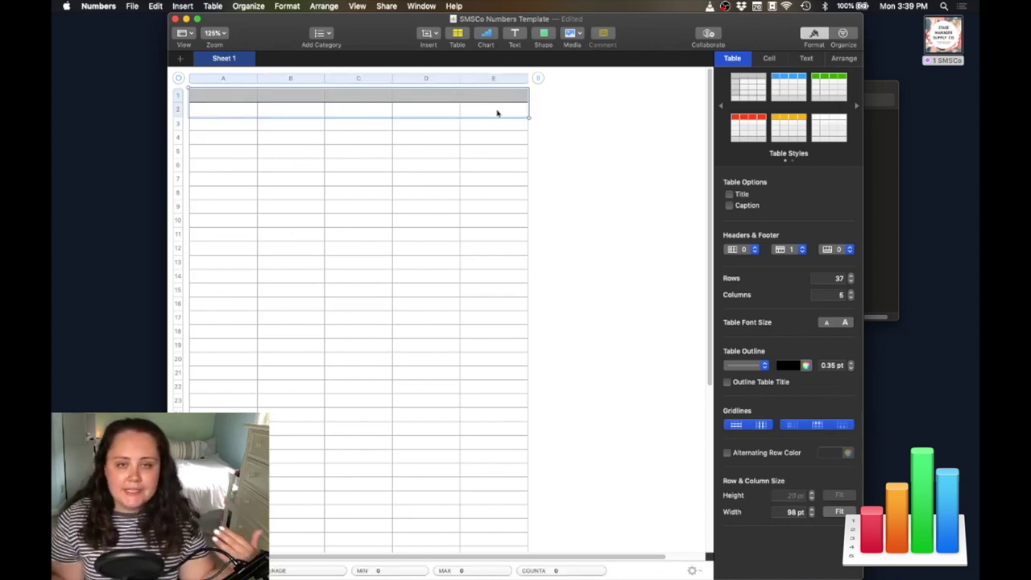
click(217, 112)
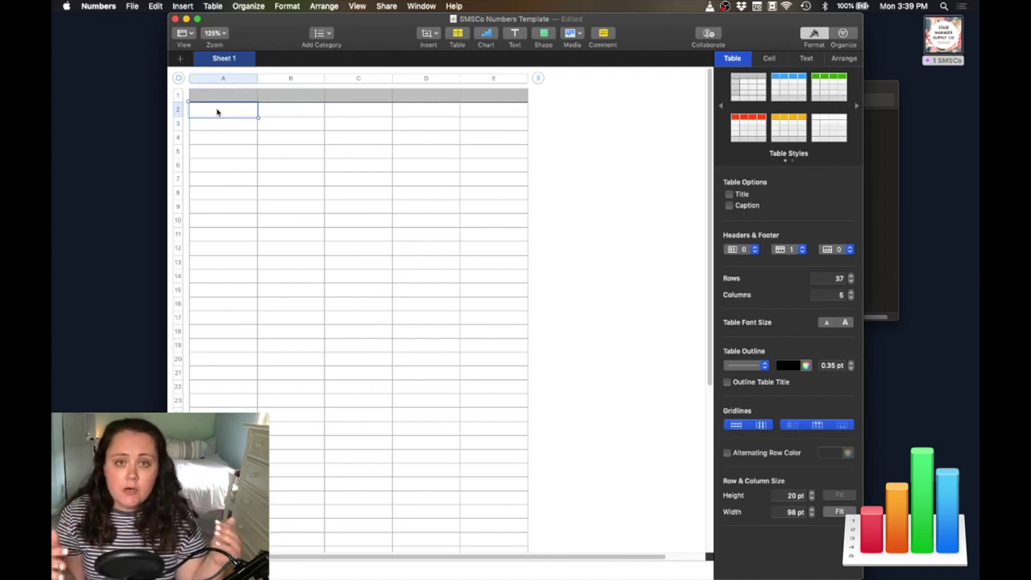
key(super+z)
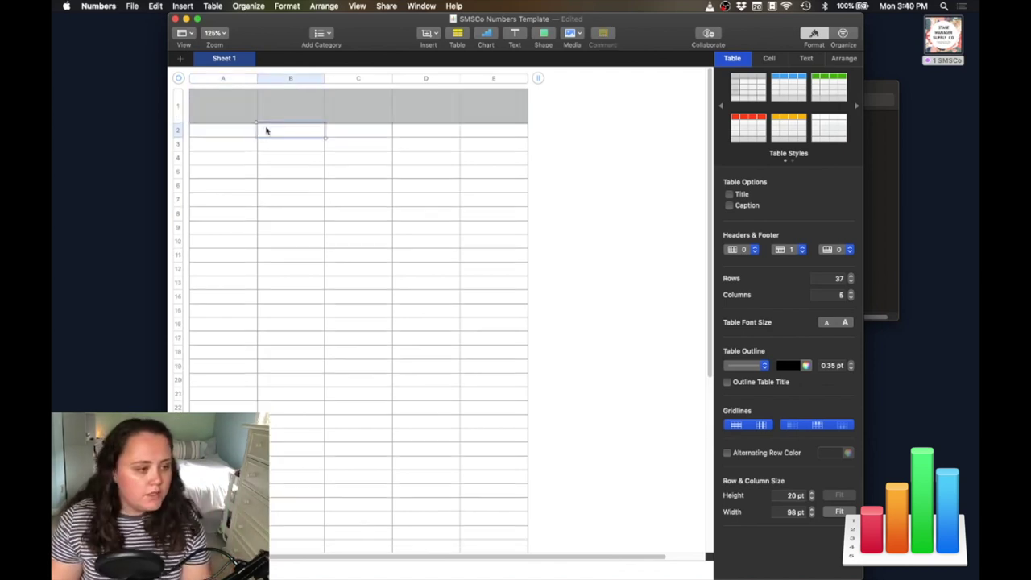
Step: Remove the gray fill from header row cells A1 through E1 by setting them to No Fill
click(255, 108)
drag(476, 117, 207, 108)
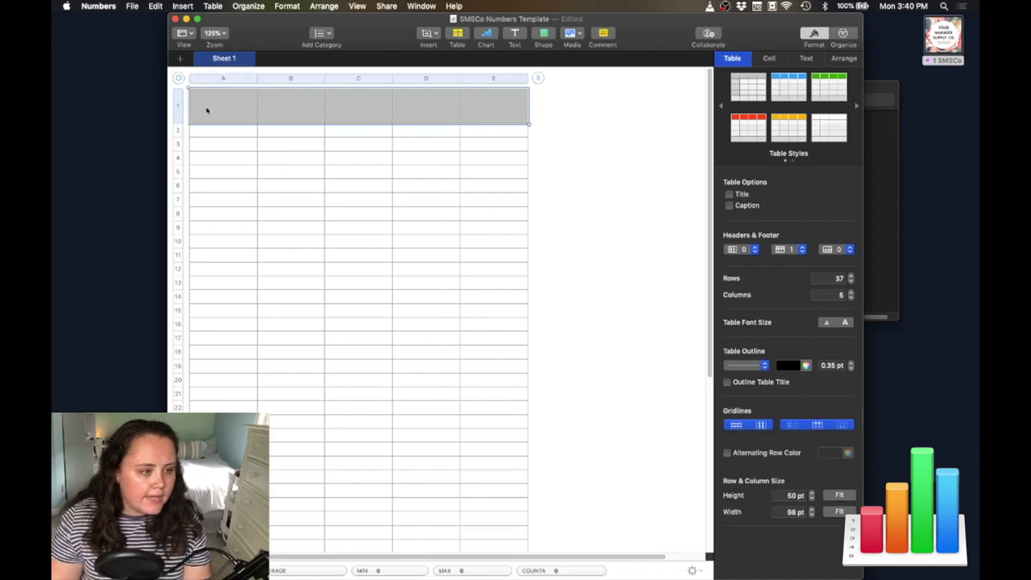
click(768, 59)
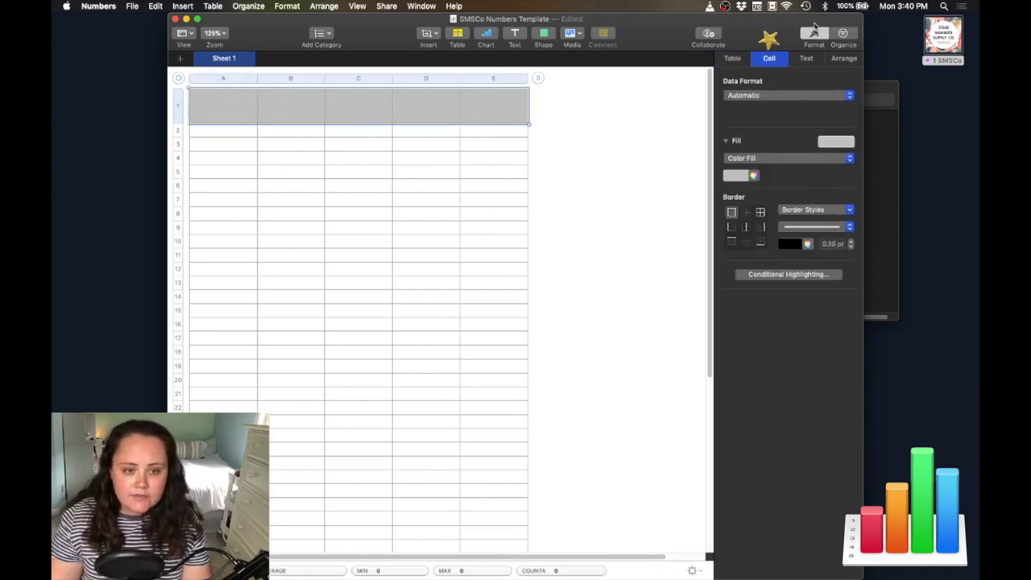
click(743, 158)
click(749, 150)
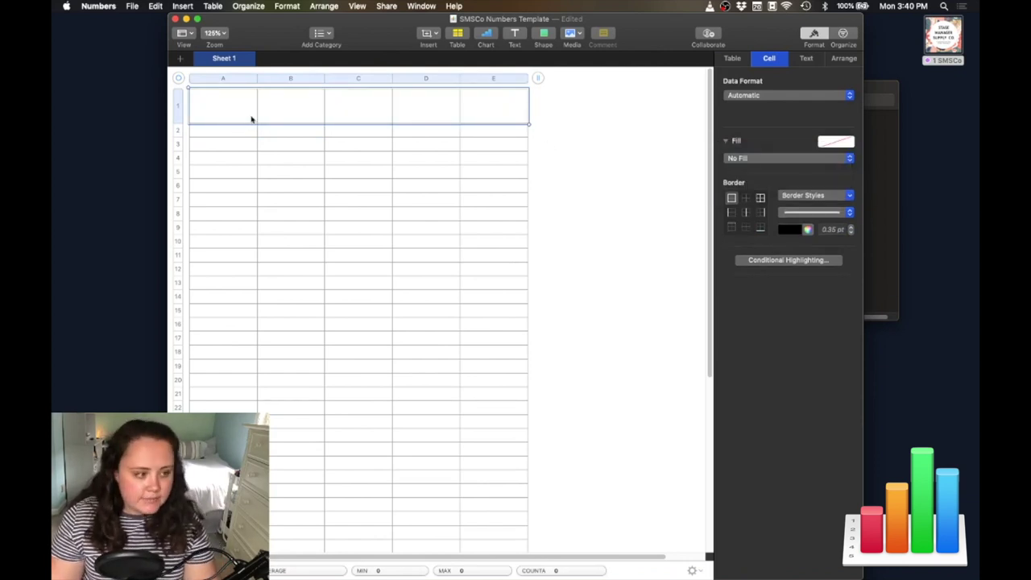
click(285, 145)
Step: Place the Company Square Logo from the Branding folder in cell A1 and narrow column A to fit the logo
click(246, 113)
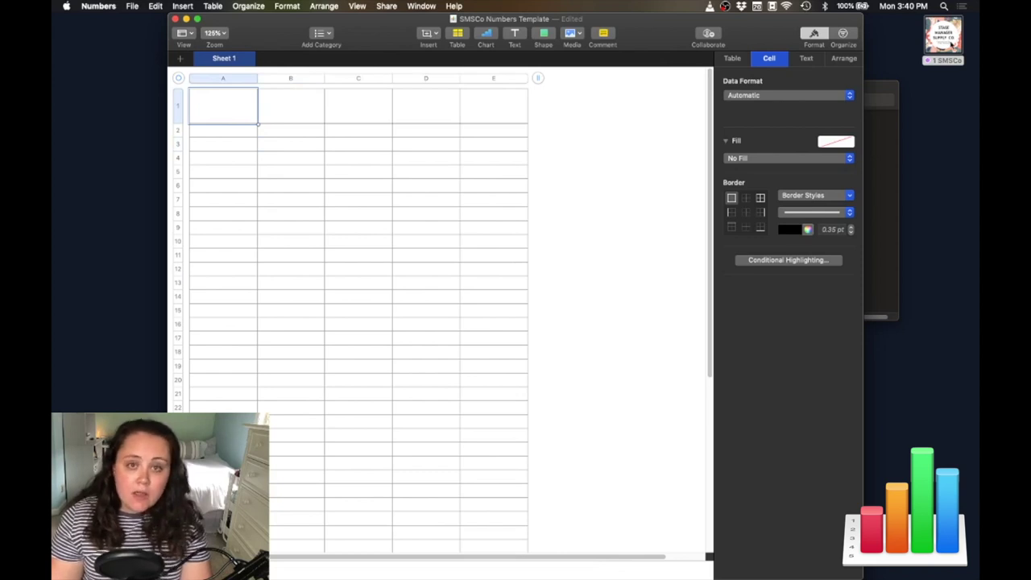
double_click(942, 37)
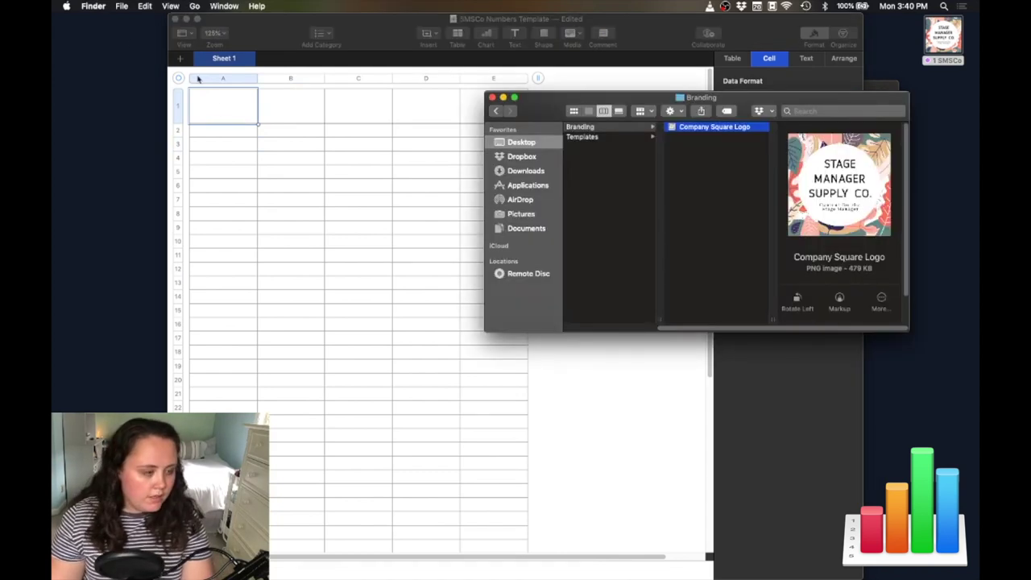
click(223, 99)
key(super+v)
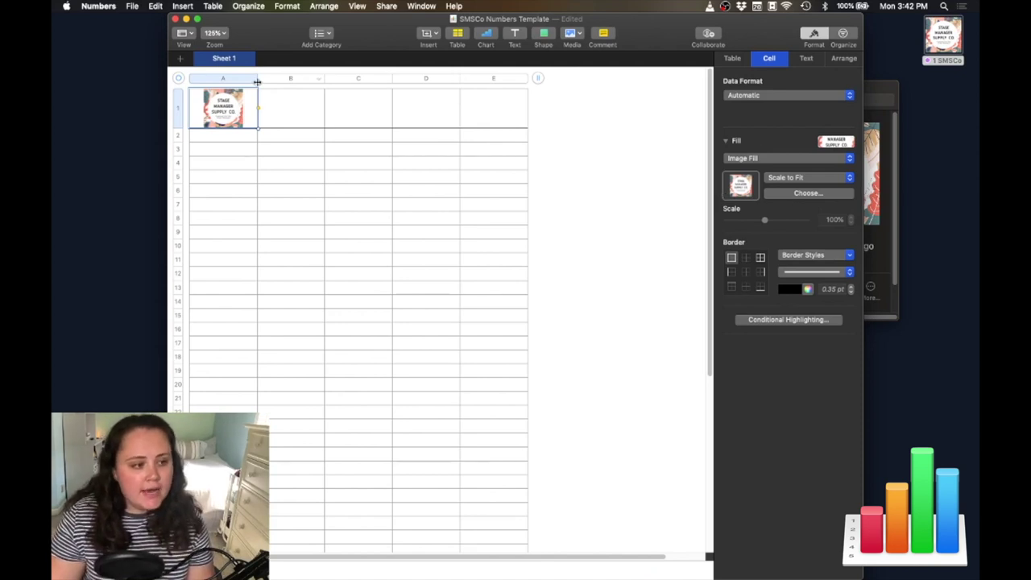
drag(258, 78, 231, 77)
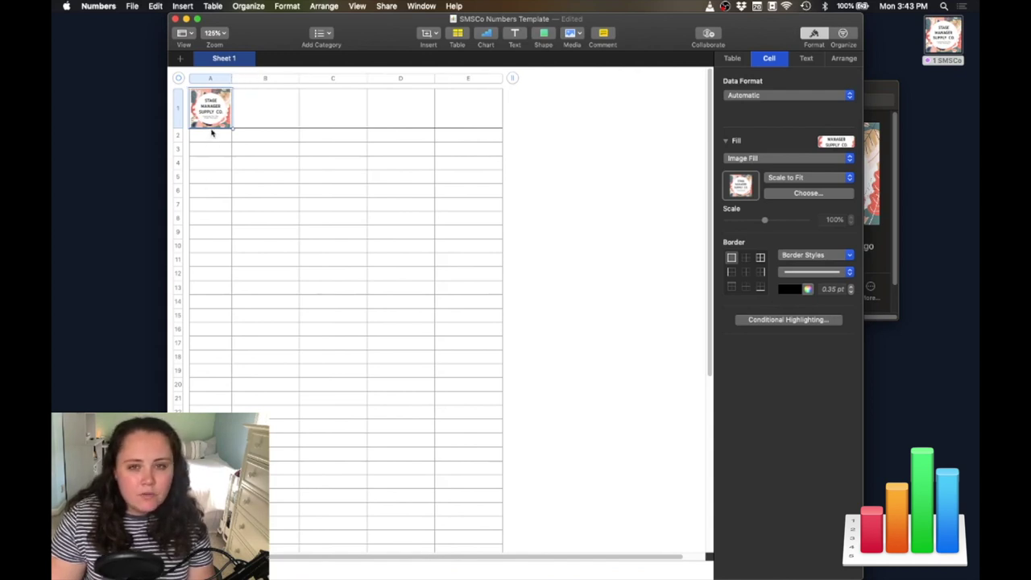
Step: Select cell E1 at the end of the header row for the document title and subtitle
key(Right)
key(Right)
key(Right)
key(Right)
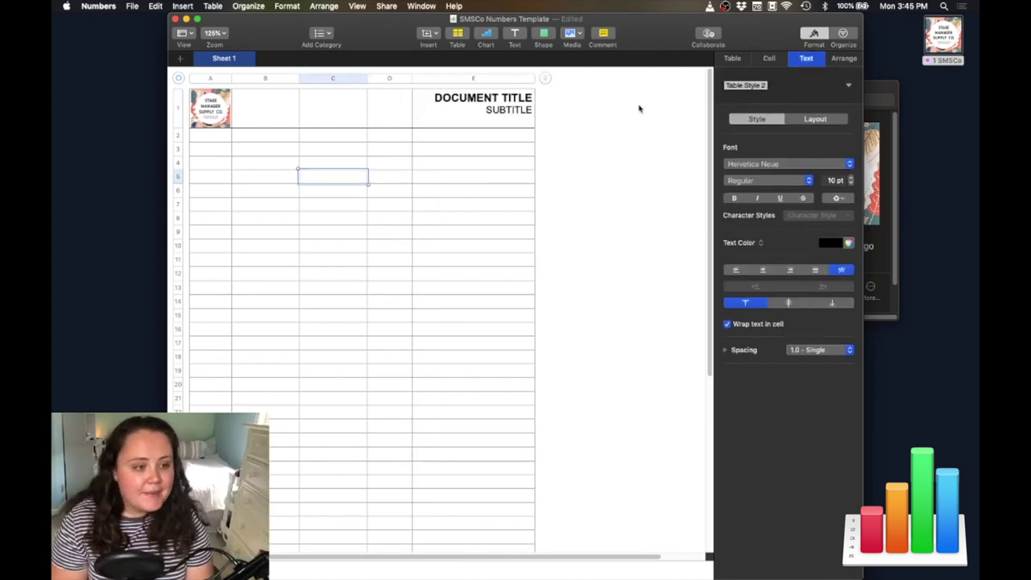
Step: Apply the 0.35 pt border style to the whole header row, cells A1 through E1
click(492, 114)
drag(492, 114, 222, 120)
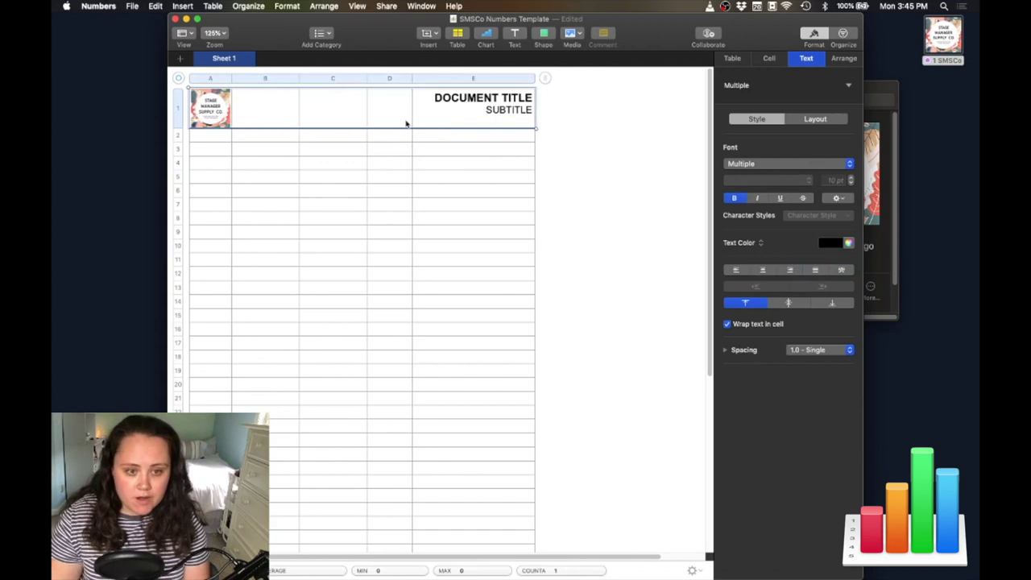
click(269, 123)
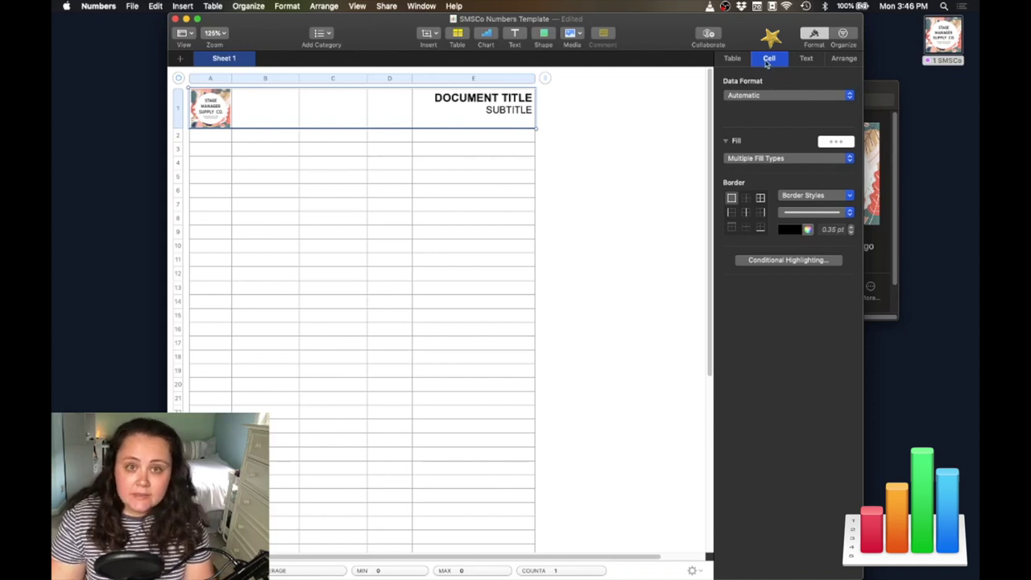
click(801, 196)
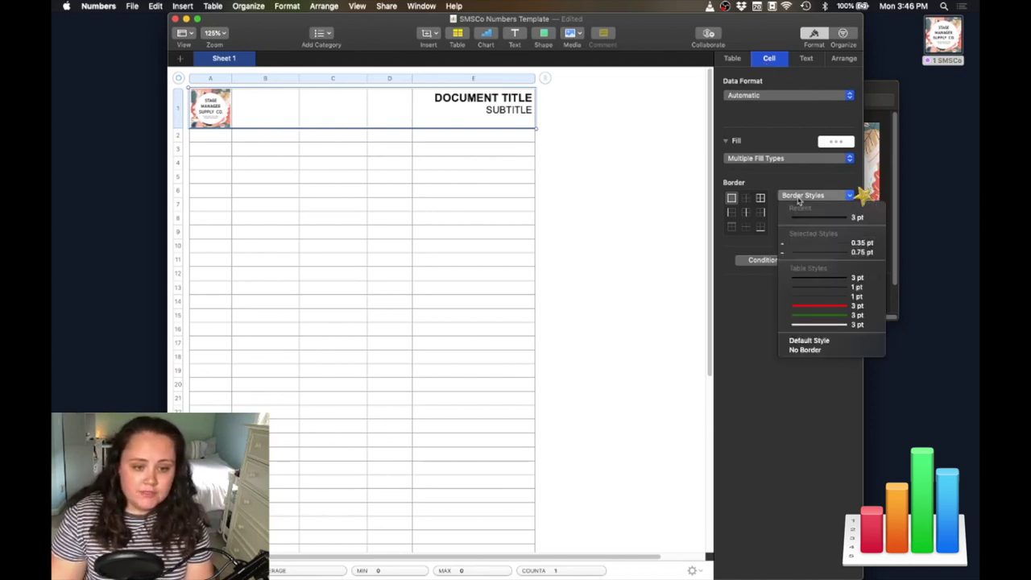
click(827, 244)
click(389, 147)
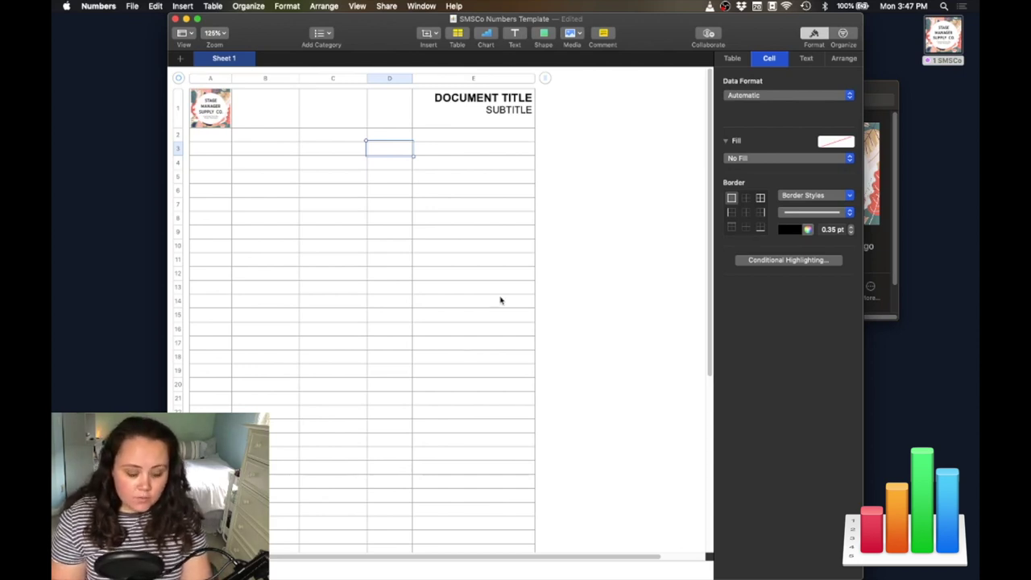
Step: Open the print setup for Sheet 1 and delete the page number from the center footer
key(super+p)
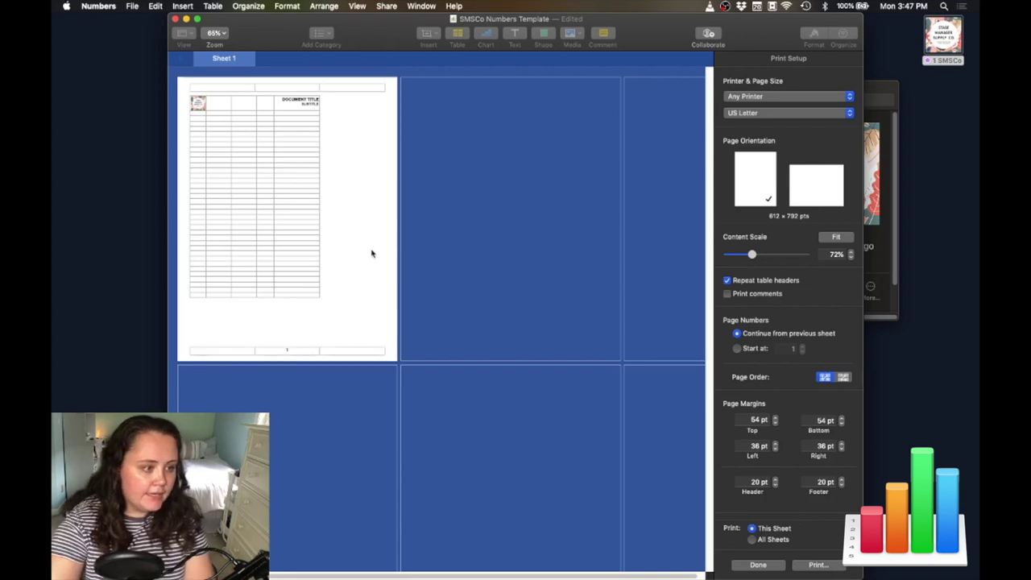
scroll(371, 254, up, 5)
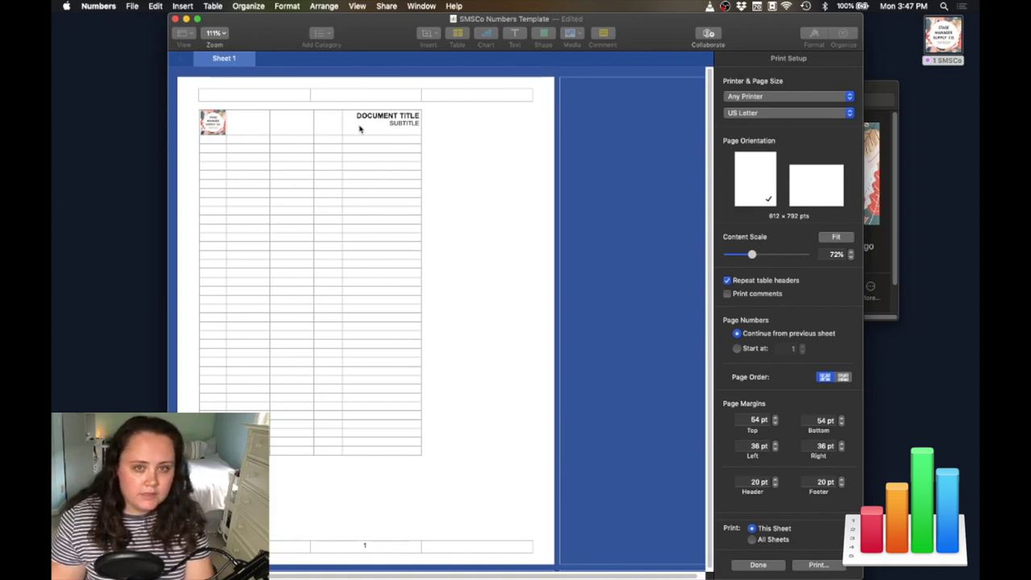
scroll(338, 323, down, 1)
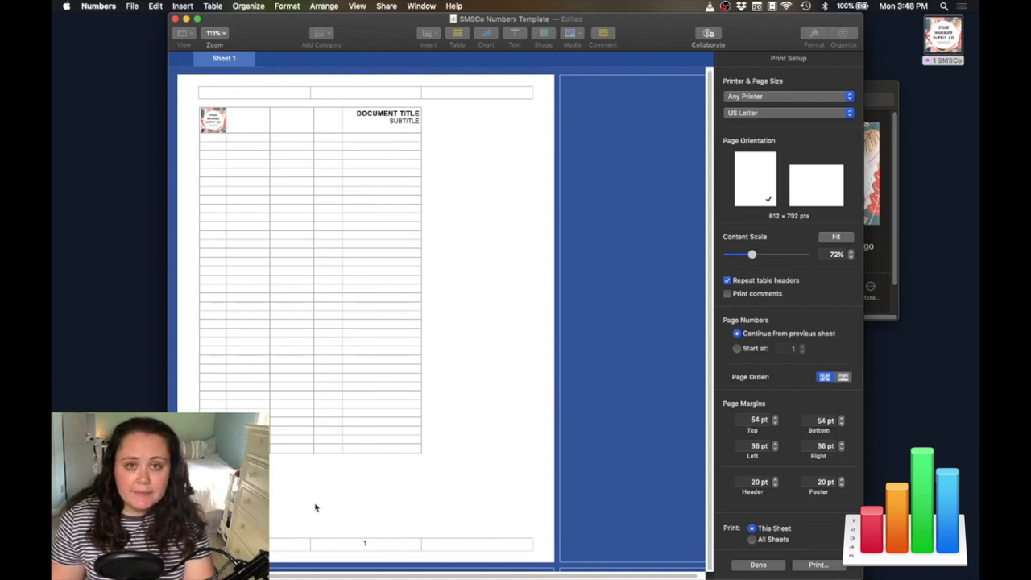
click(377, 545)
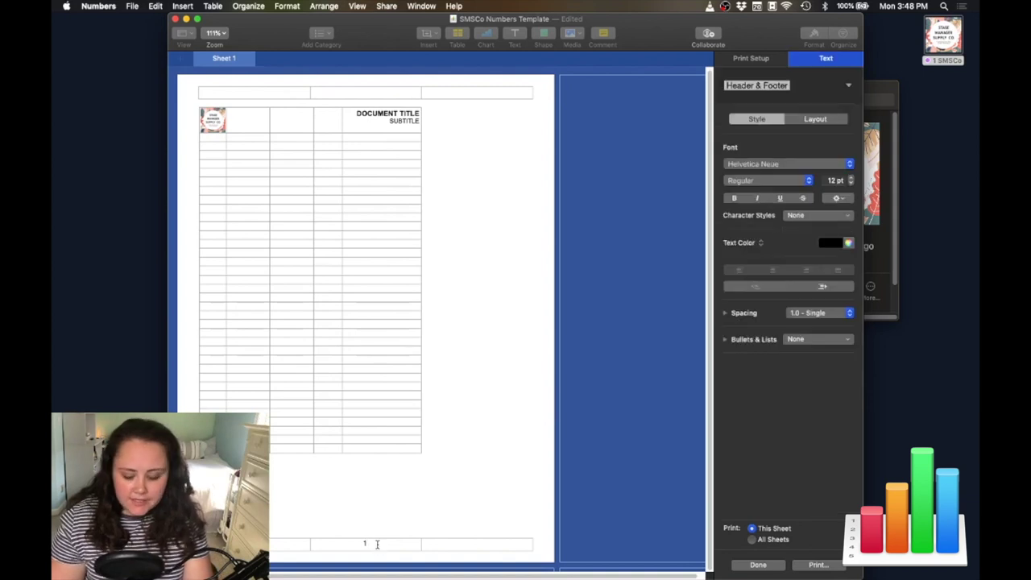
key(BackSpace)
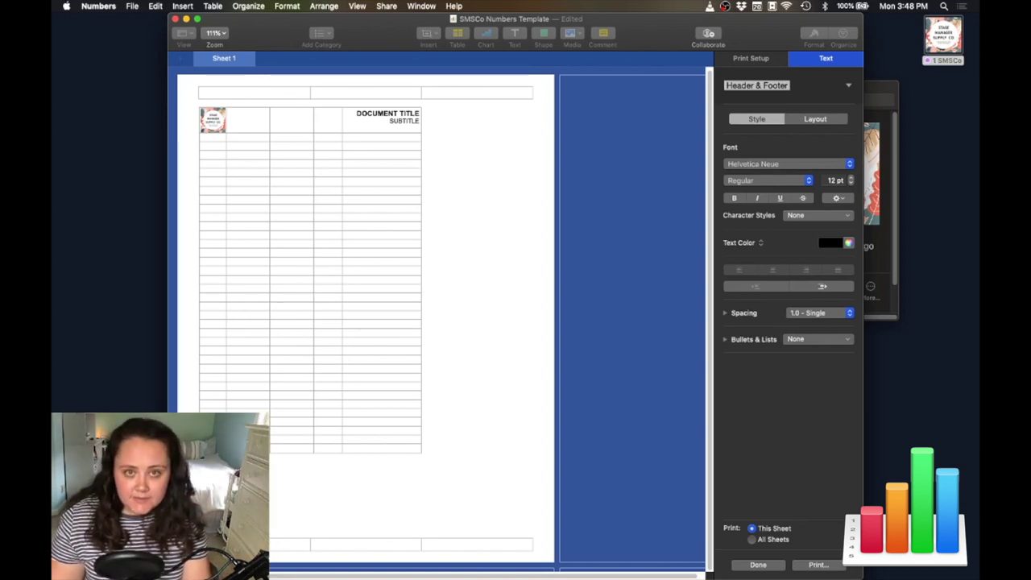
Step: Insert the date and time in the left footer using the short date format 7/20/20
click(183, 5)
click(200, 85)
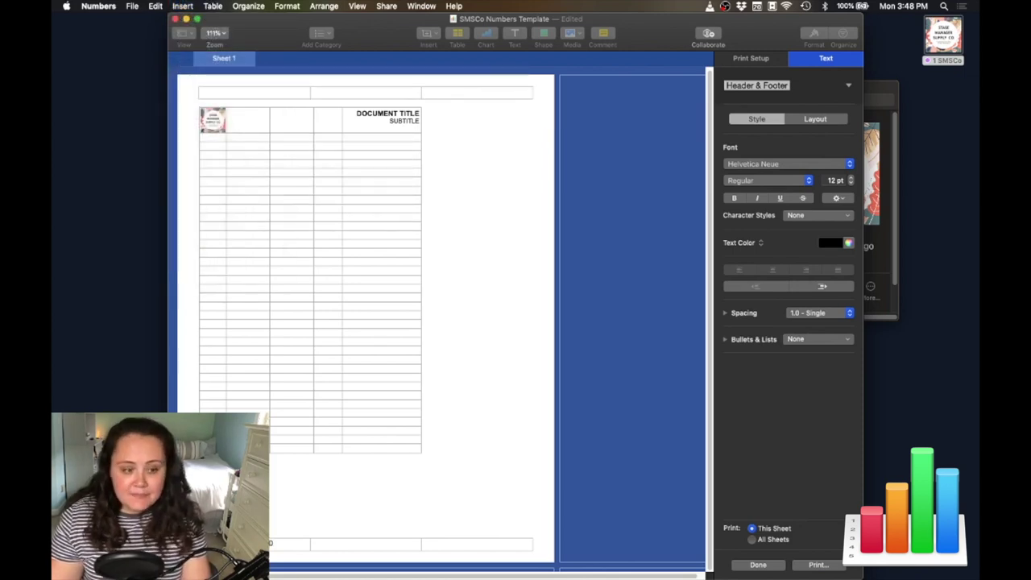
click(474, 456)
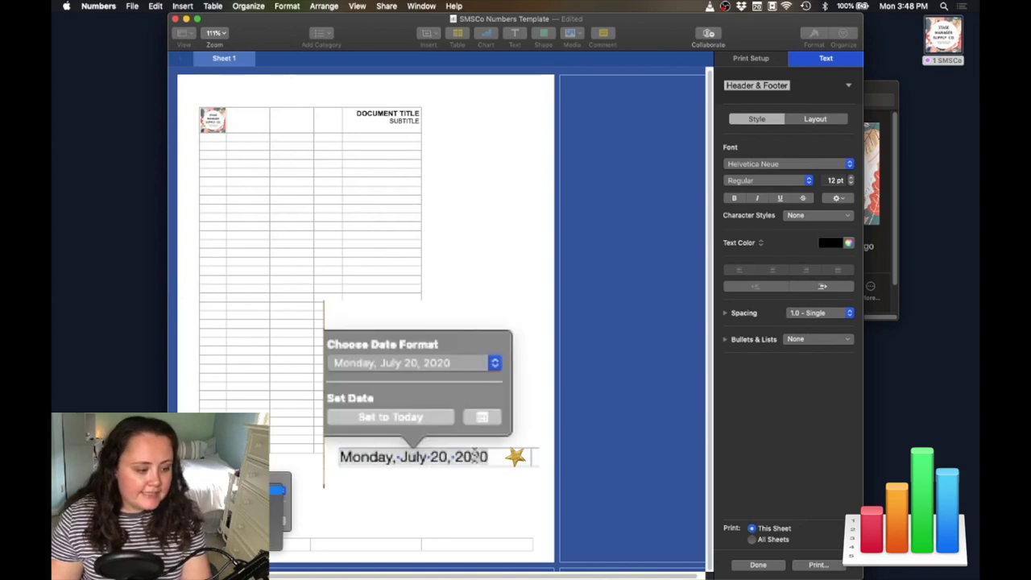
click(444, 363)
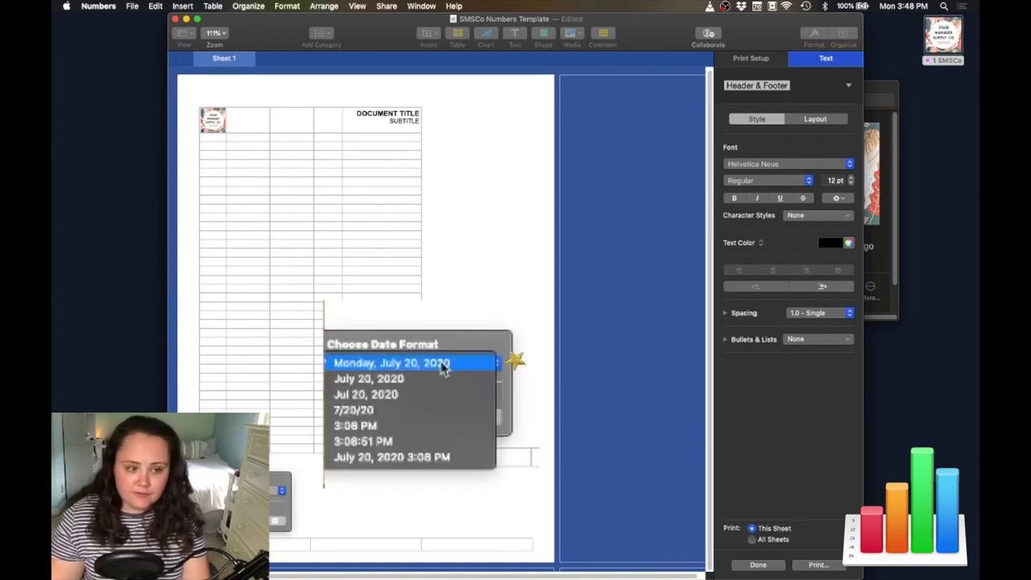
click(389, 410)
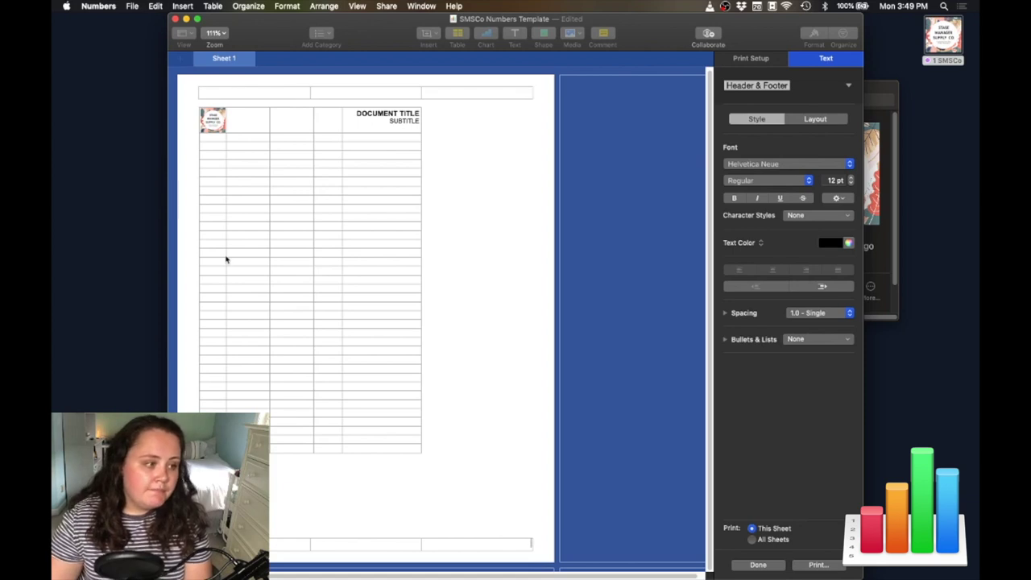
Step: Enter "Page" and "of" in the right footer with an automatic page number and page count, giving "Page 1 of 1"
click(183, 5)
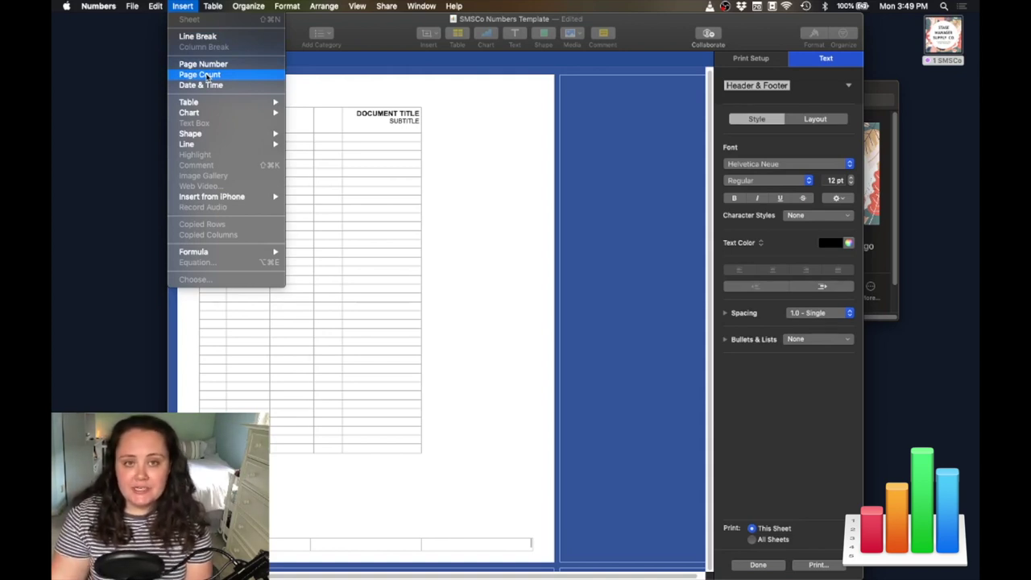
click(520, 541)
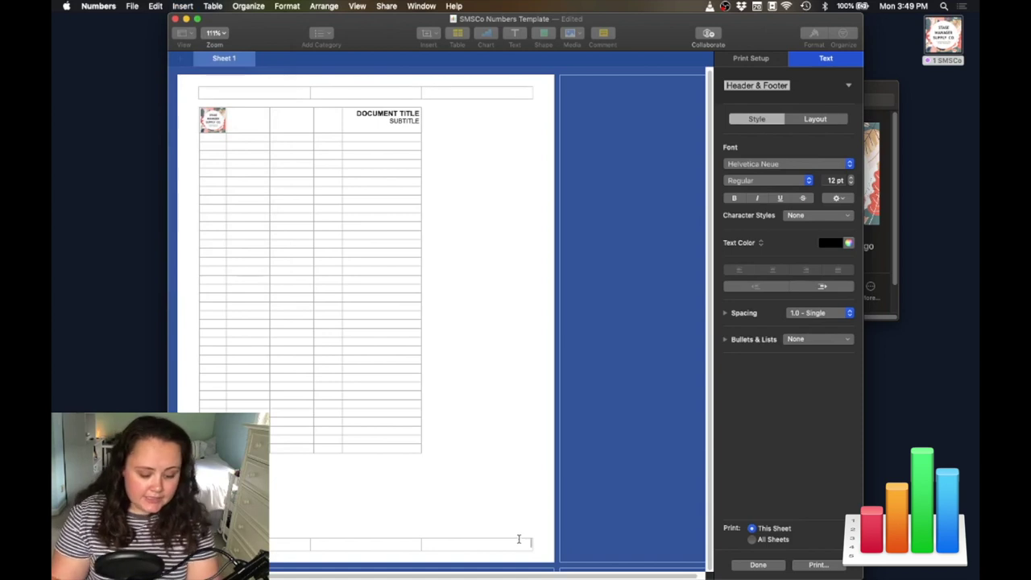
text(Page)
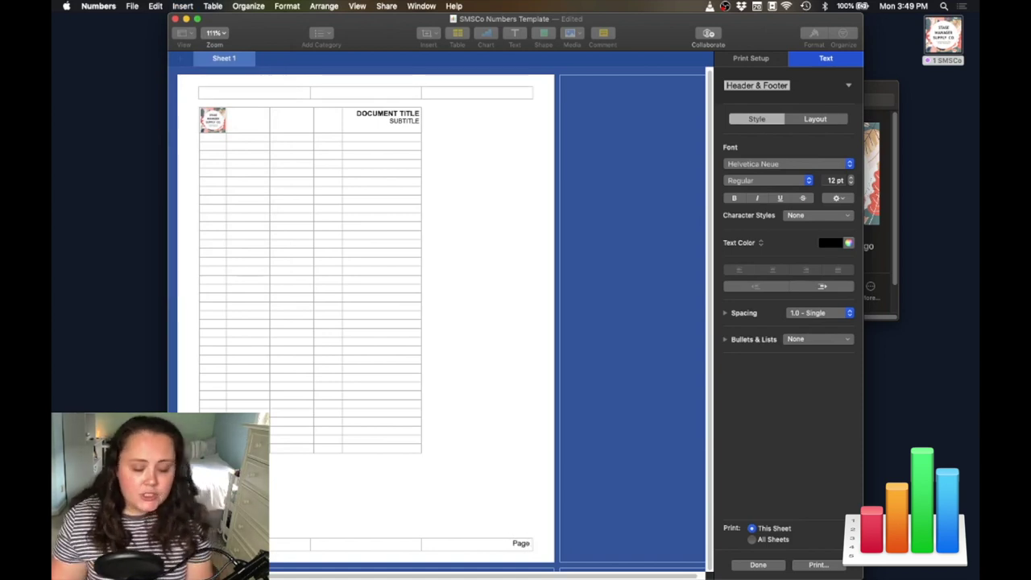
click(182, 6)
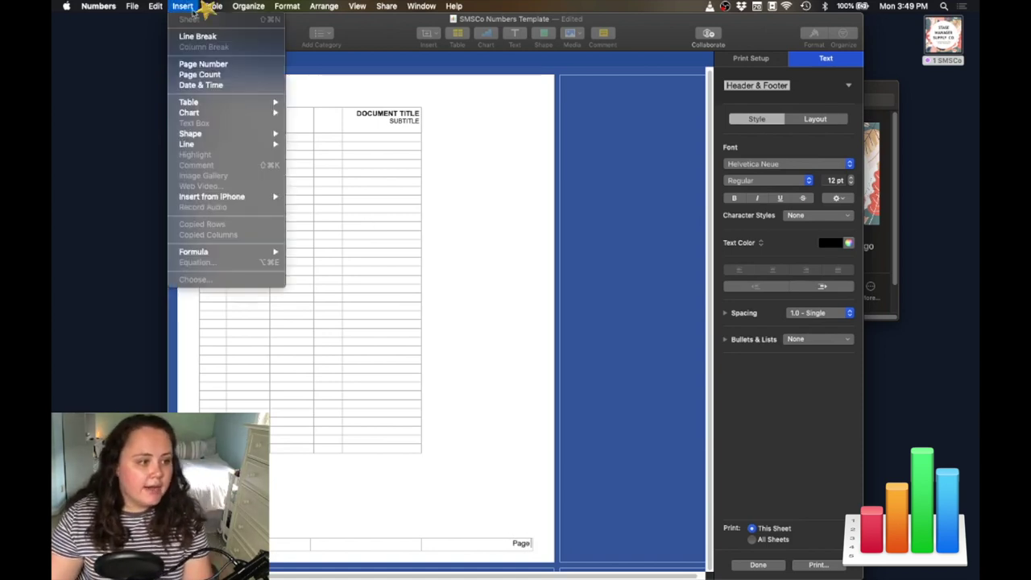
click(208, 65)
text(of)
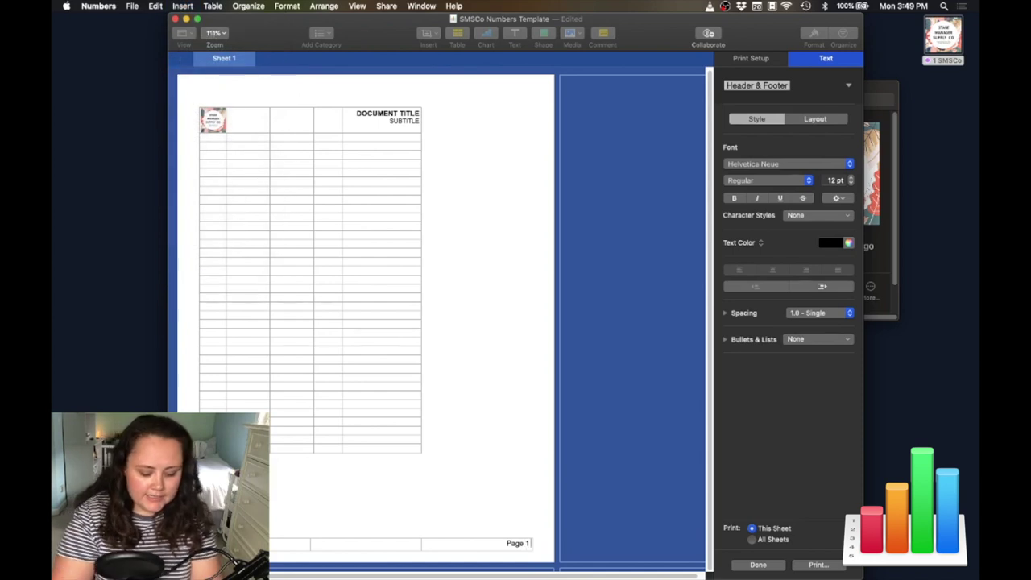
click(182, 5)
click(216, 76)
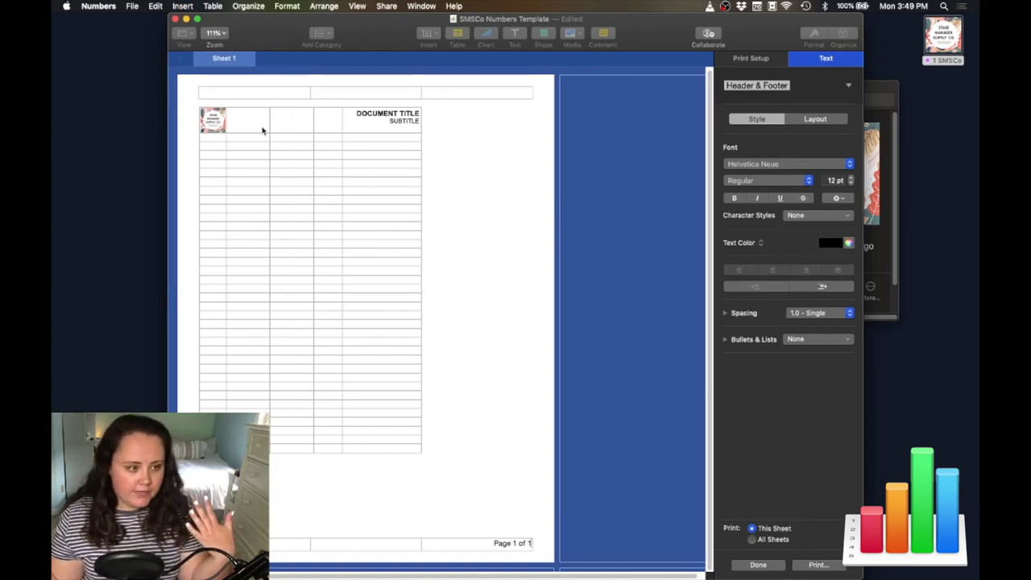
Step: Enlarge the content scale in the sheet's print setup to 108% so the table spans the page width
click(423, 211)
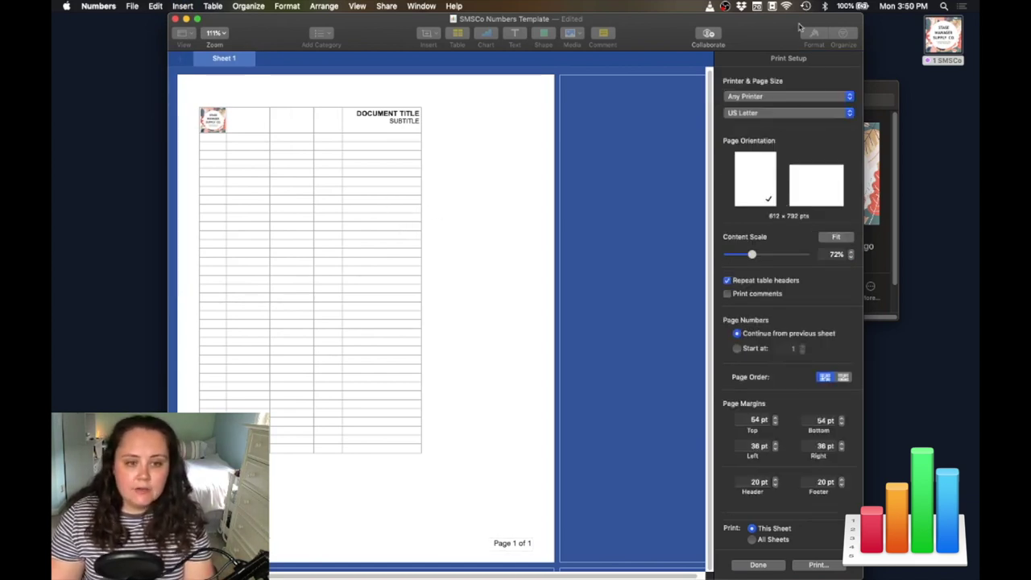
drag(781, 18, 728, 18)
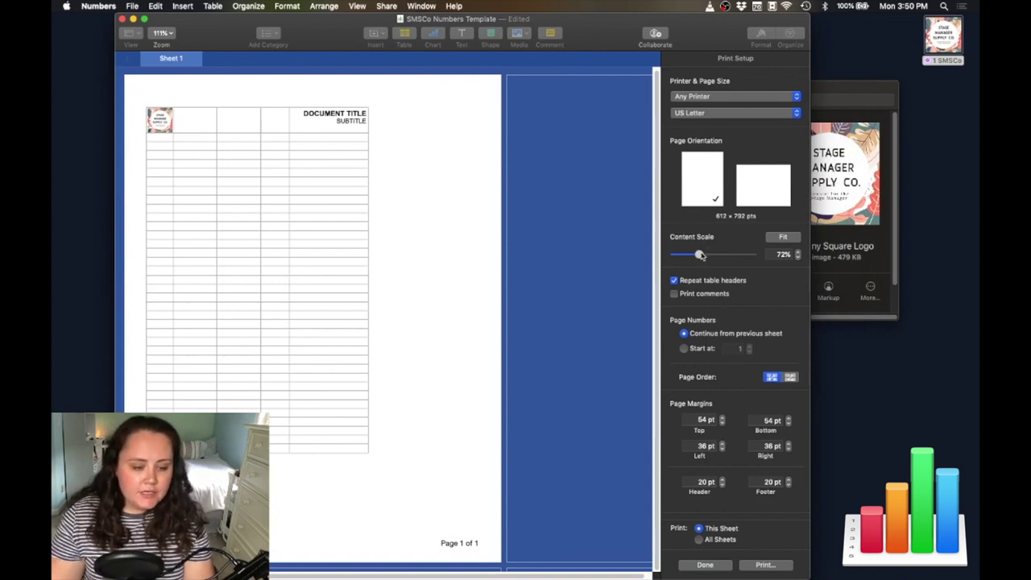
drag(700, 255, 712, 255)
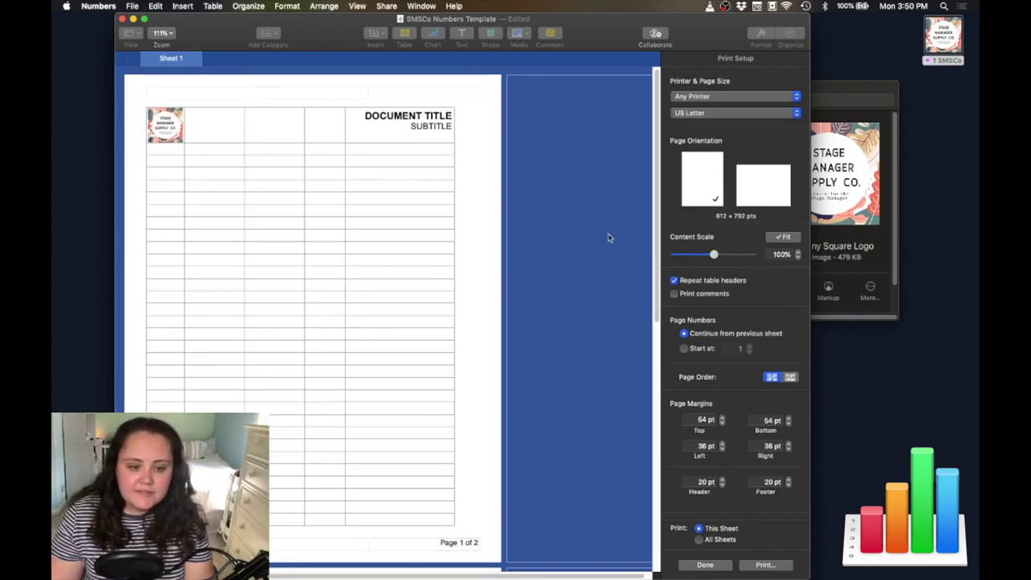
drag(713, 256, 719, 256)
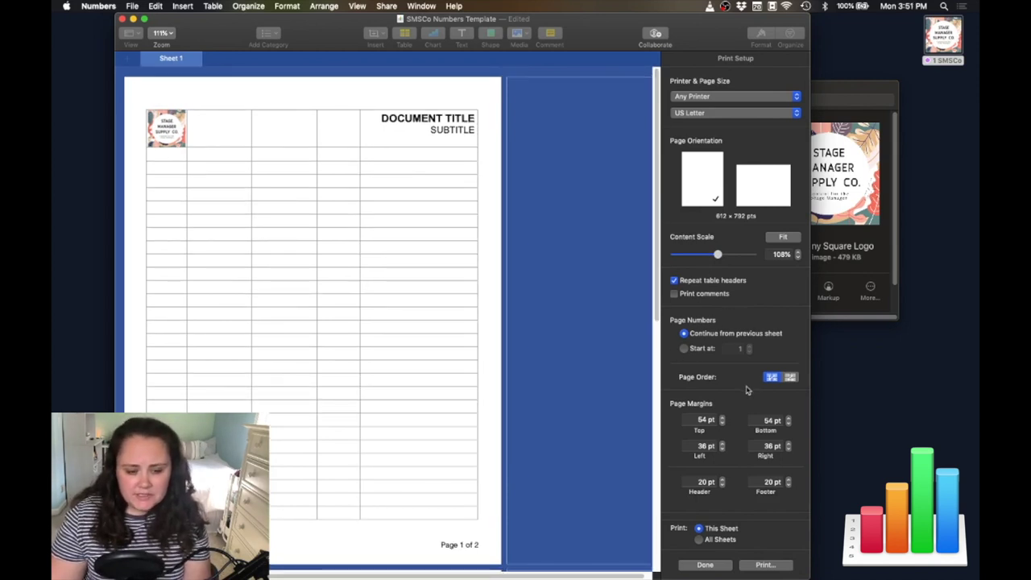
Step: Set the top page margin of the sheet to 36 pt
double_click(701, 419)
text(72)
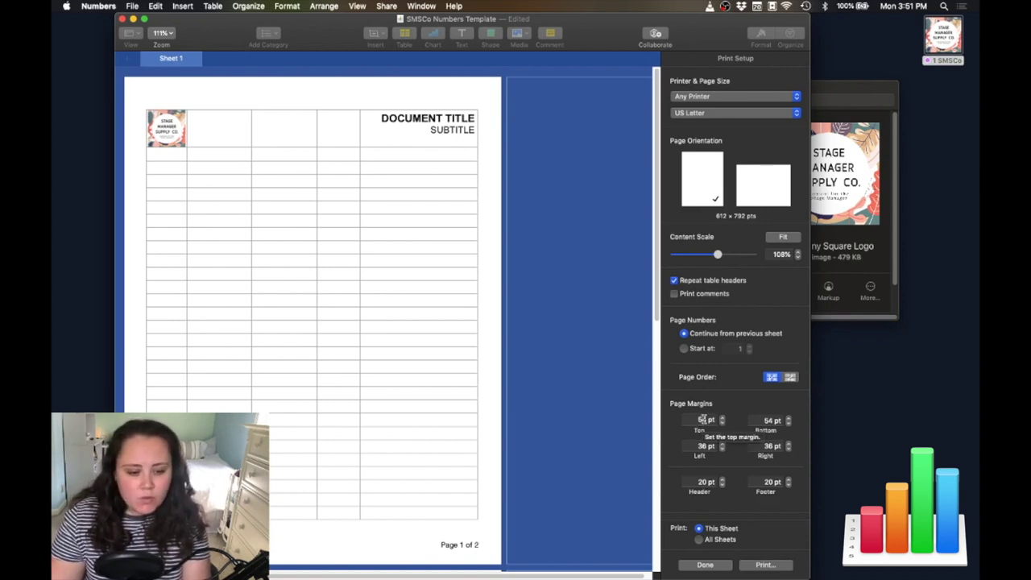
key(Return)
click(722, 424)
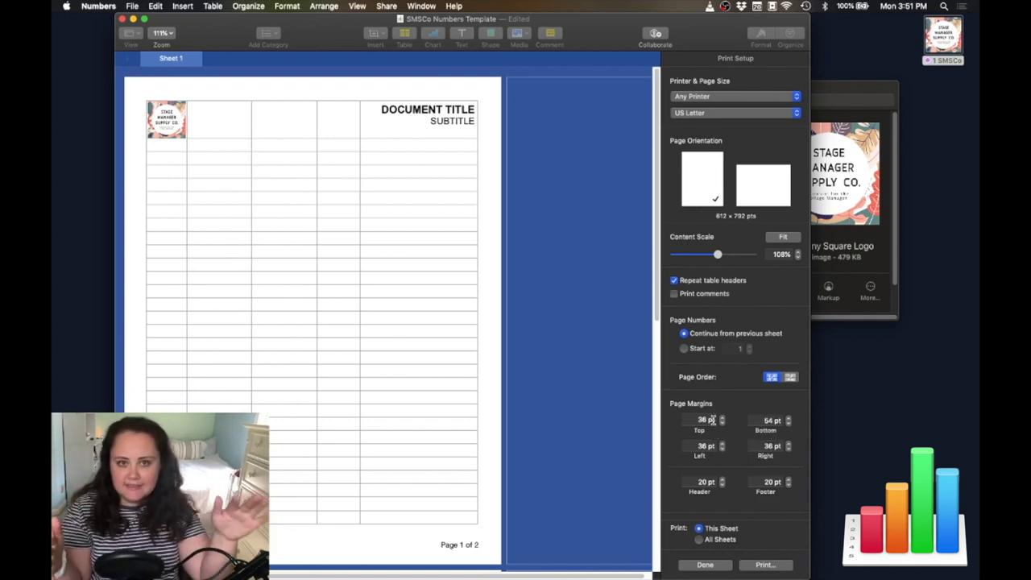
Step: Finish the print setup, save the SMSCo Numbers Template and close its window
key(super+0)
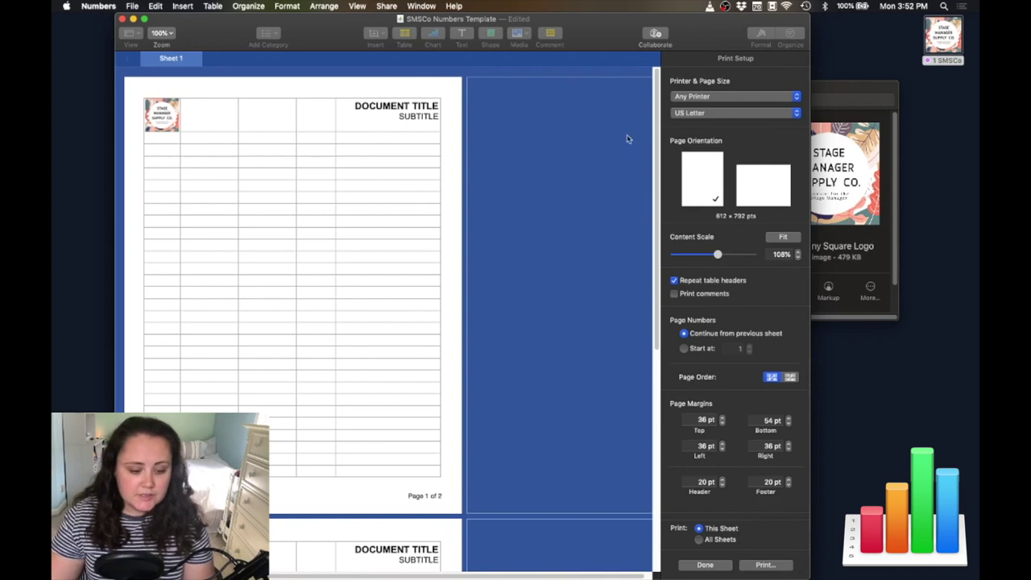
click(717, 567)
key(super+s)
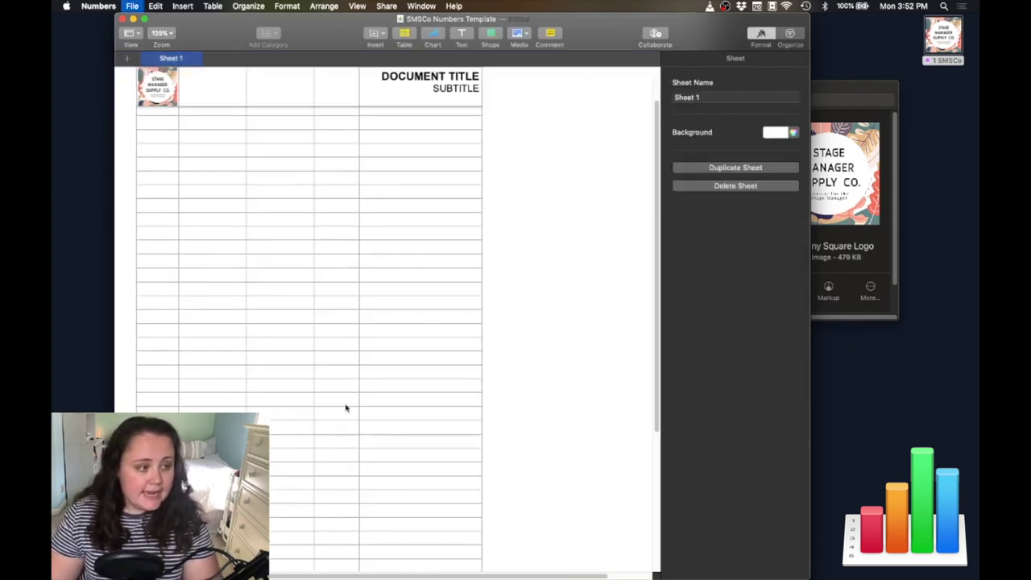
click(123, 18)
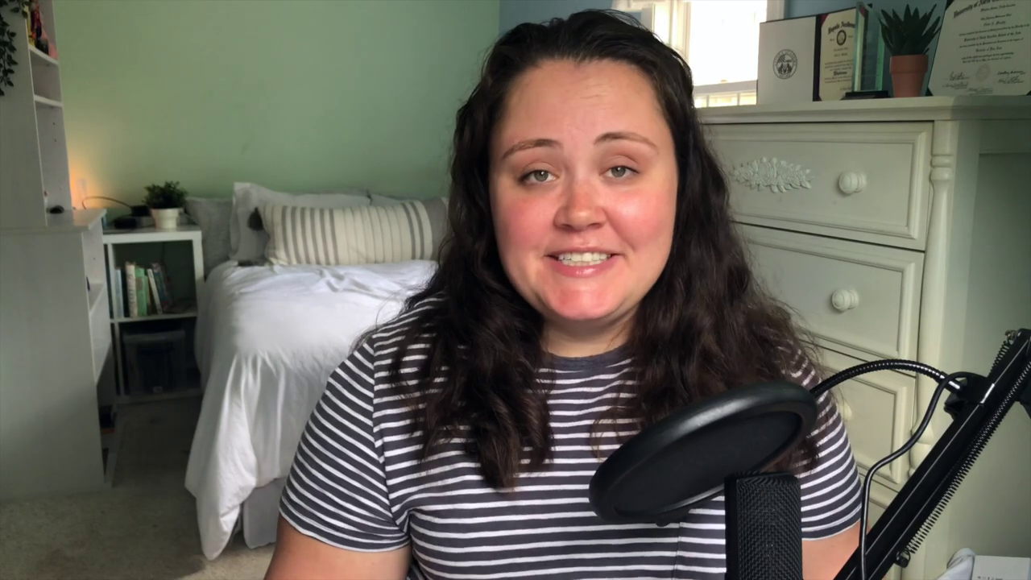